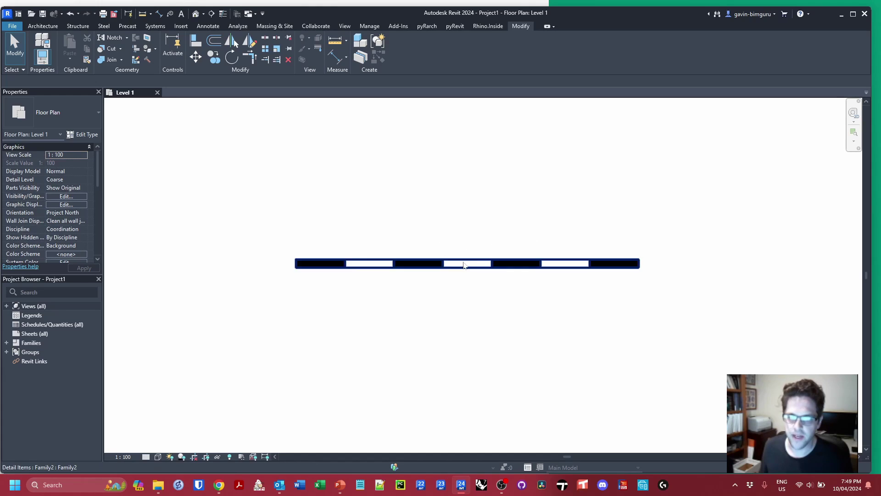
- Stretch the striped detail item along its length to about 2620 mm
click(464, 263)
middle_drag(441, 200, 423, 167)
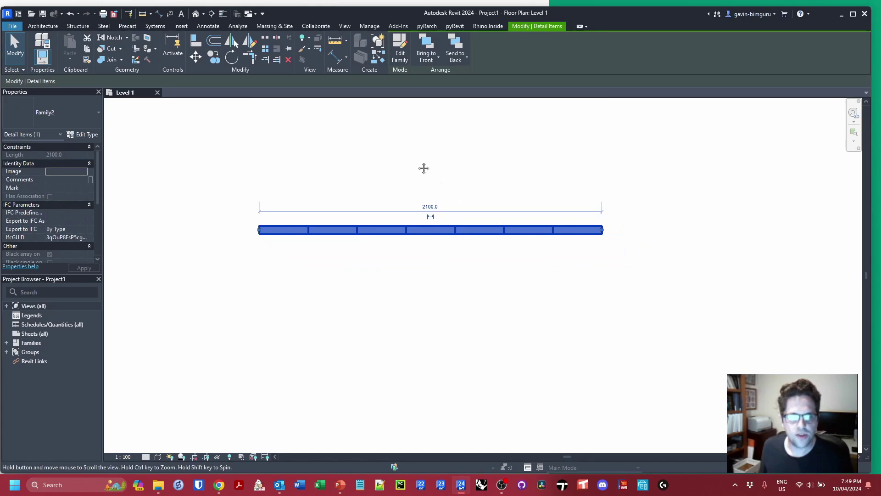
key(c)
key(s)
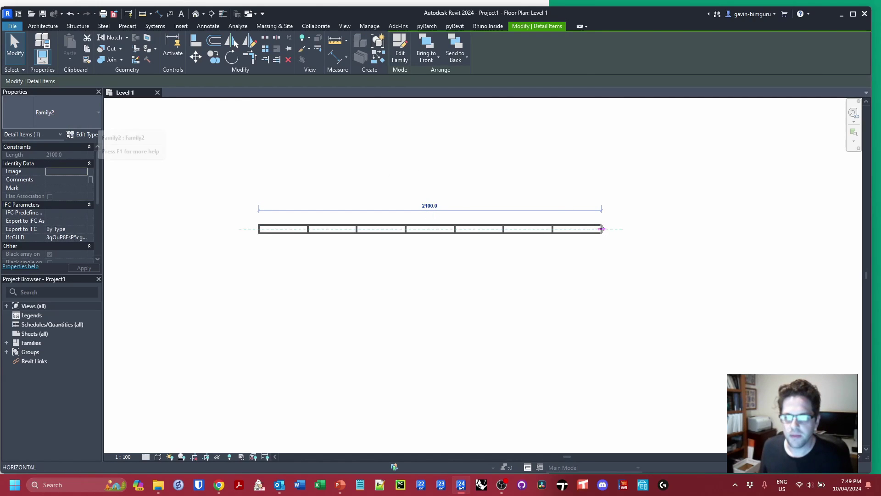
click(258, 228)
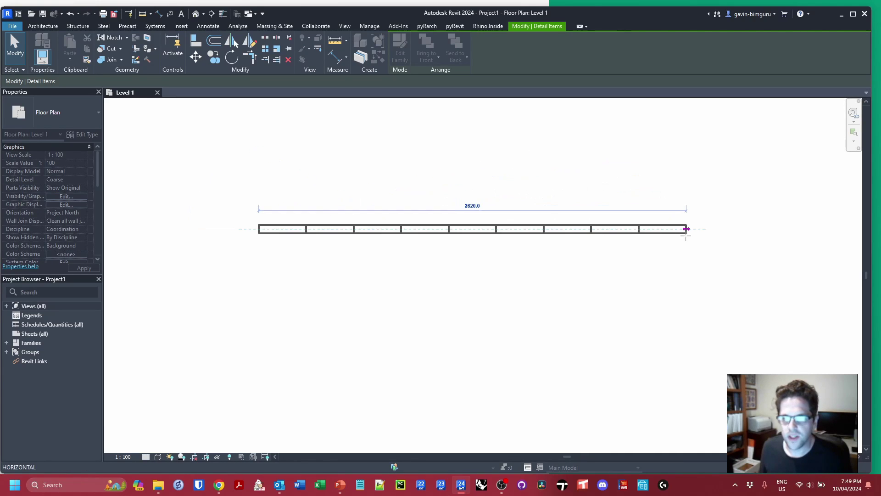
click(685, 229)
key(Escape)
key(Escape)
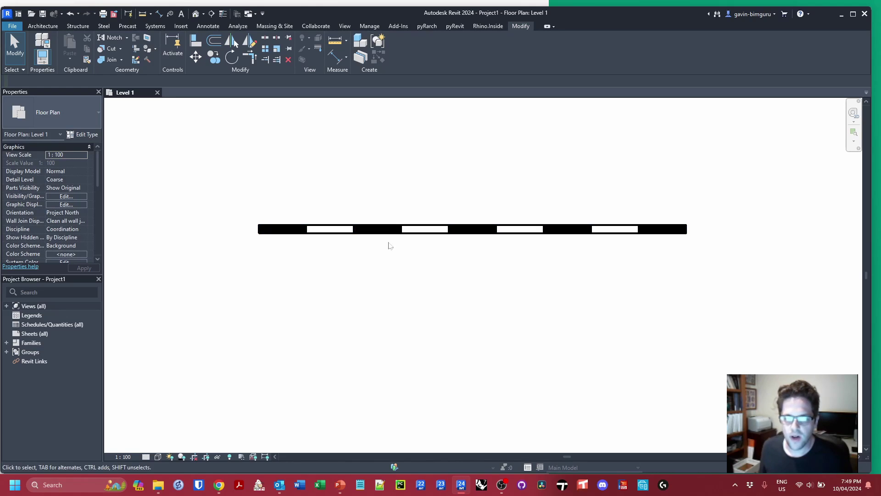
- Shorten the striped detail item until only one black and one white segment remain
click(665, 231)
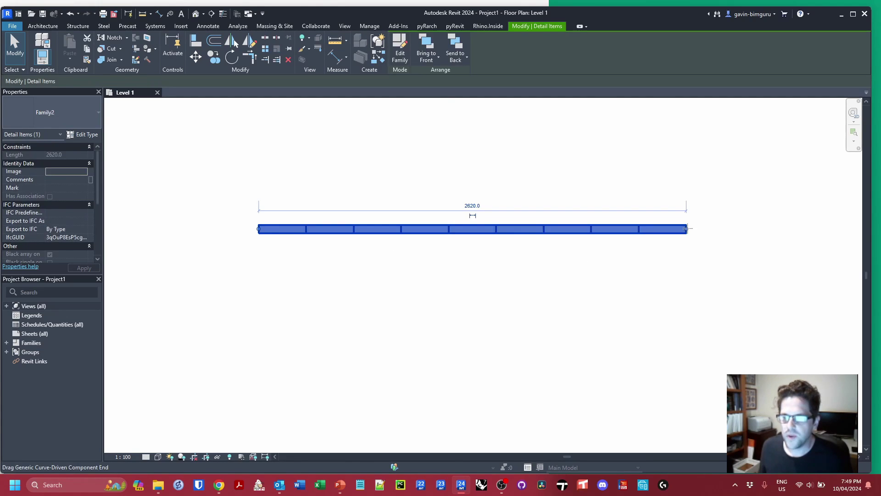
drag(657, 229, 331, 229)
click(385, 229)
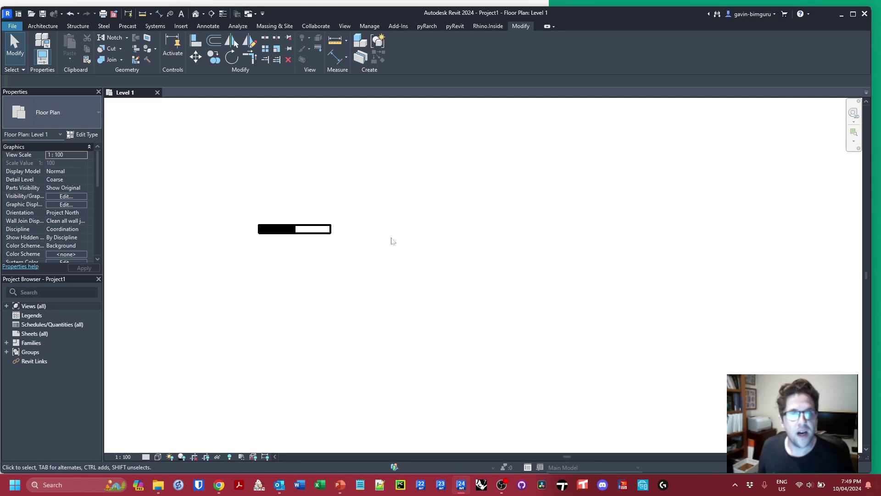
- Delete the striped detail item and start a new family from the Metric Detail Item.rft template
click(307, 229)
key(Delete)
click(21, 23)
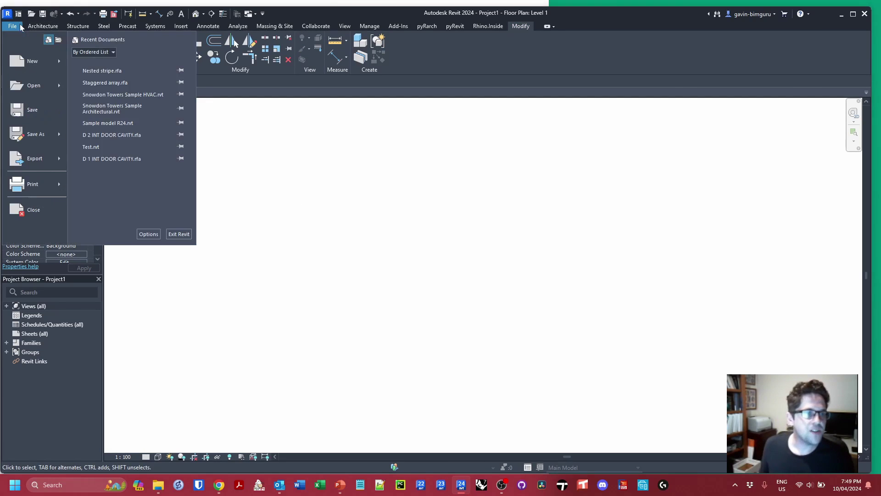
mouse_move(48, 65)
click(101, 89)
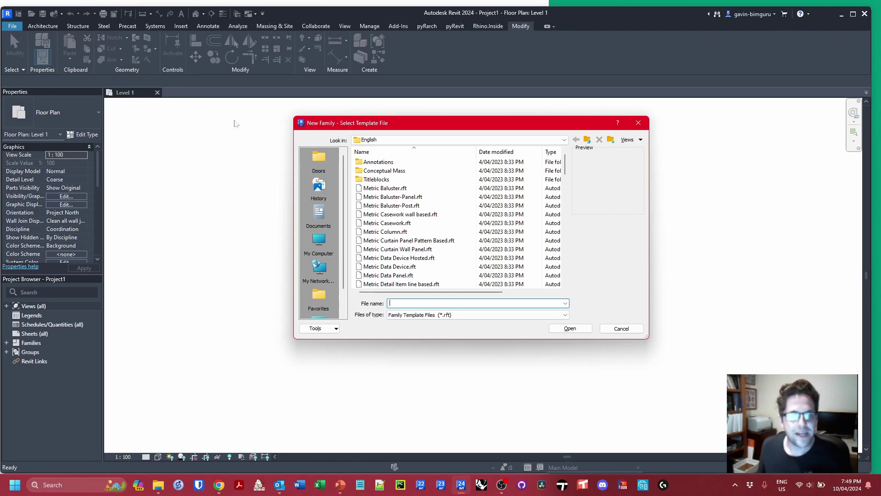
scroll(415, 217, down, 1)
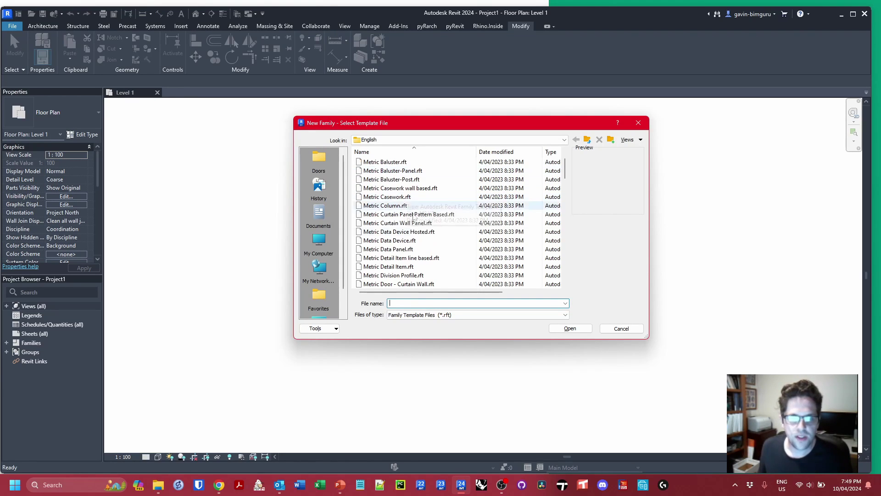
click(390, 267)
click(570, 329)
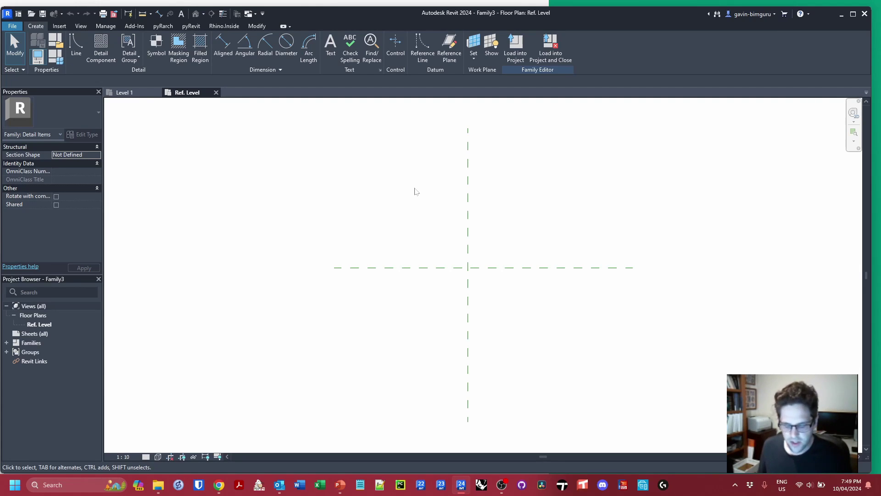
- Draw a horizontal reference plane just above the centre (front/back) plane and mirror it to the other side of that plane
key(r)
key(p)
click(438, 262)
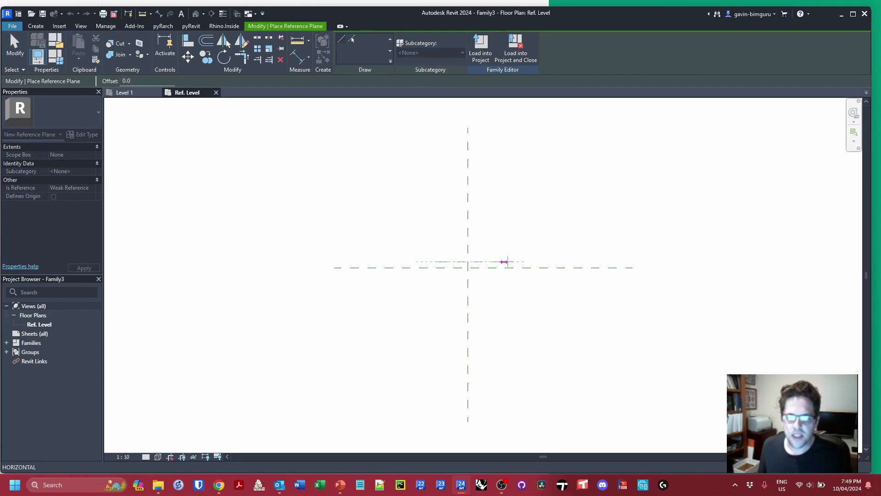
click(568, 262)
key(Escape)
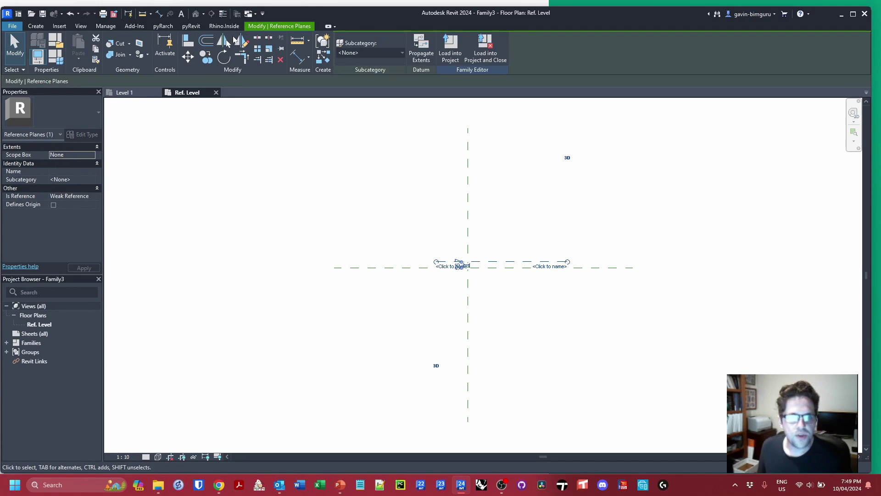
drag(460, 264, 489, 276)
click(527, 240)
- Draw a short vertical reference plane to the right of the centre plane, crossing all three horizontal planes
key(r)
key(p)
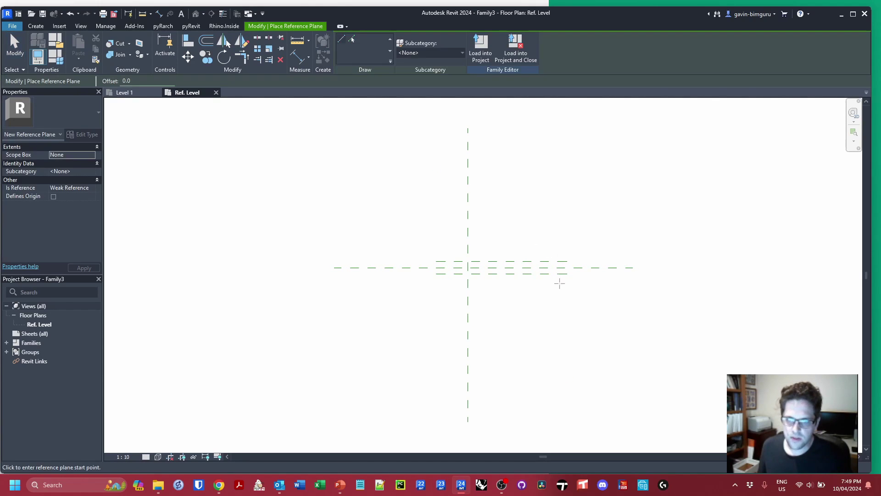
click(556, 284)
click(556, 251)
key(Escape)
key(Escape)
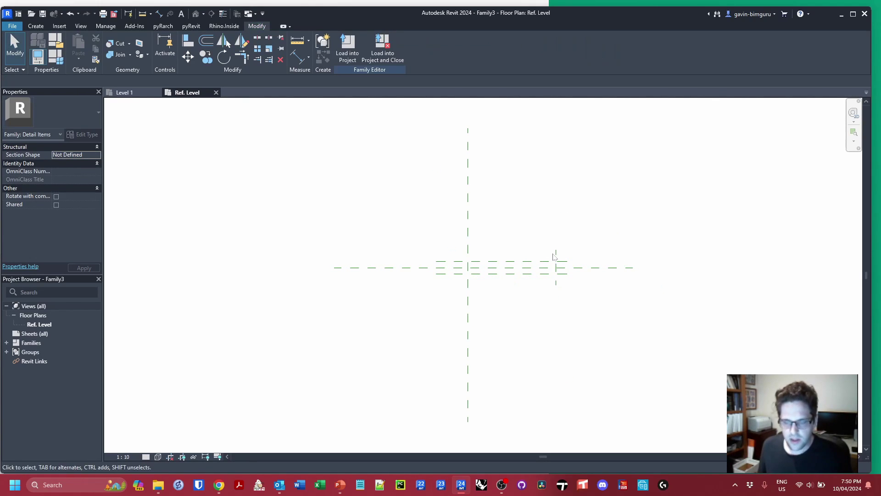
- Add an aligned dimension between the vertical centre plane and the new vertical reference plane
key(d)
key(i)
click(555, 256)
click(469, 252)
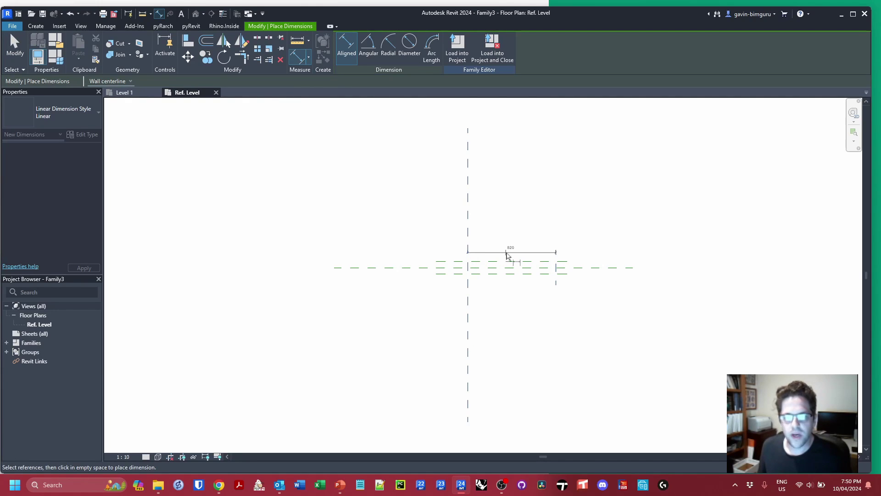
click(507, 254)
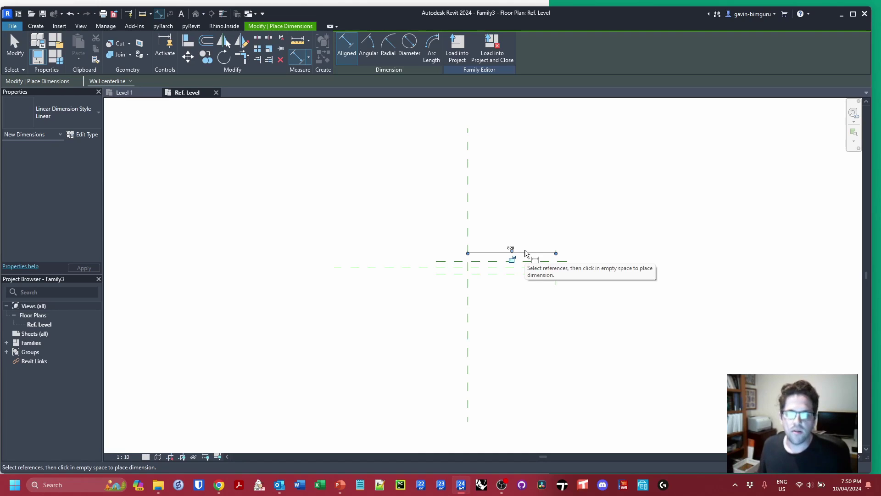
- Dimension the three horizontal reference planes as equally spaced and add an overall dimension between the outer two
scroll(576, 268, up, 2)
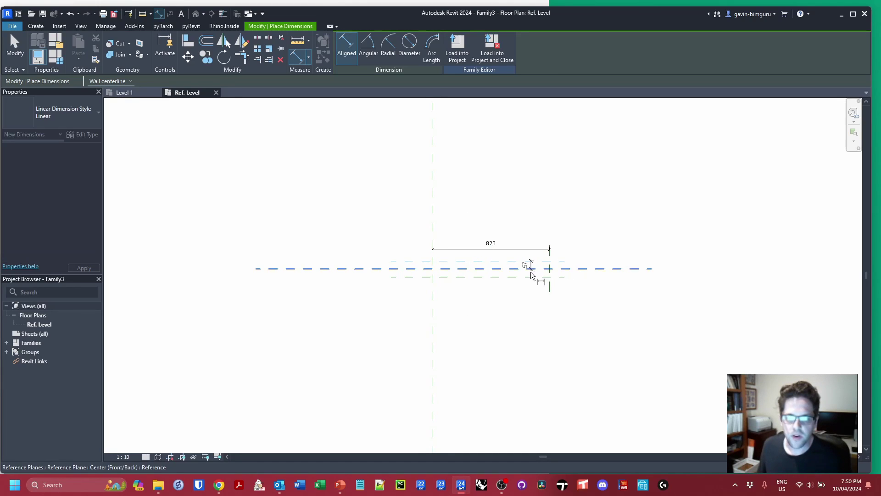
click(415, 257)
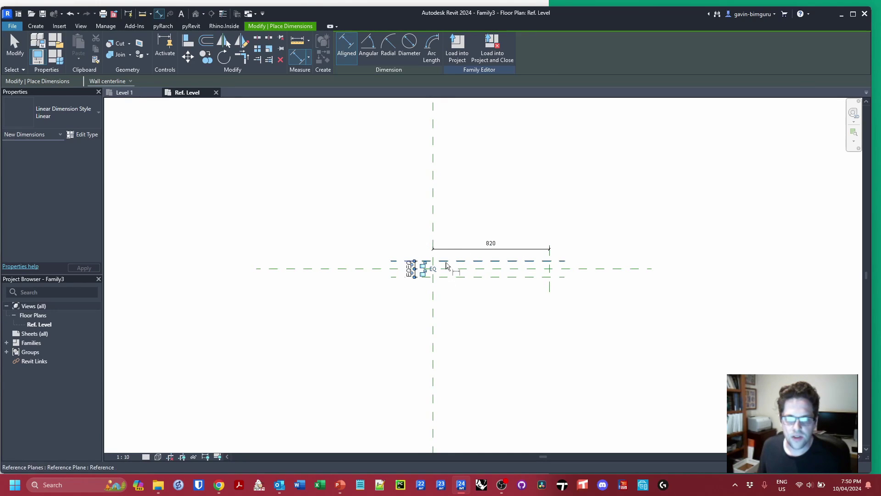
click(457, 262)
click(462, 277)
click(398, 268)
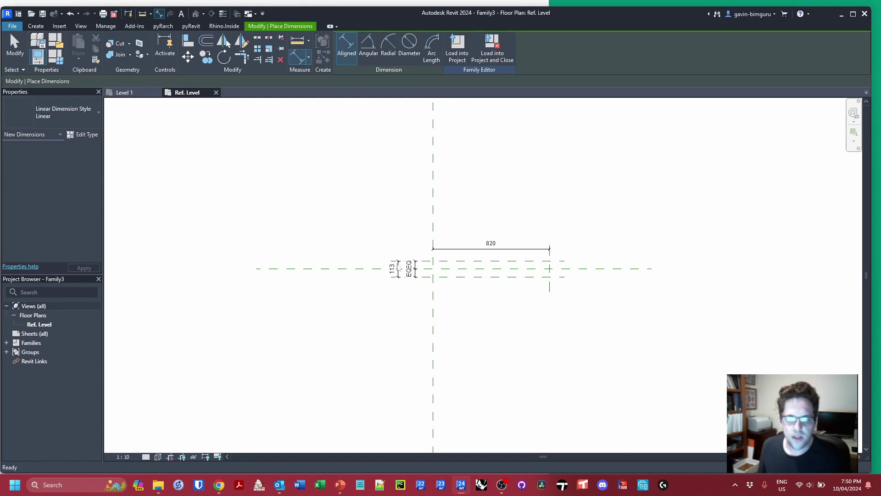
key(Escape)
- Label the overall dimension between the outer horizontal planes with a new type parameter named Depth
click(433, 47)
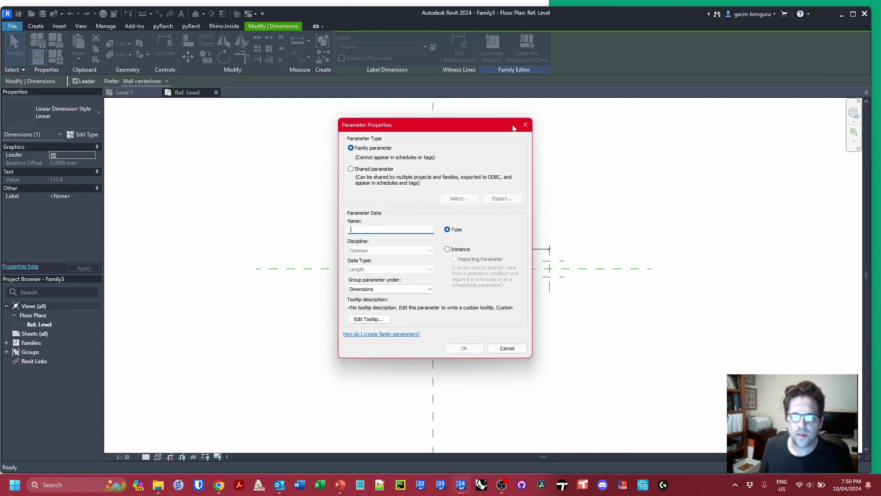
text(Depth)
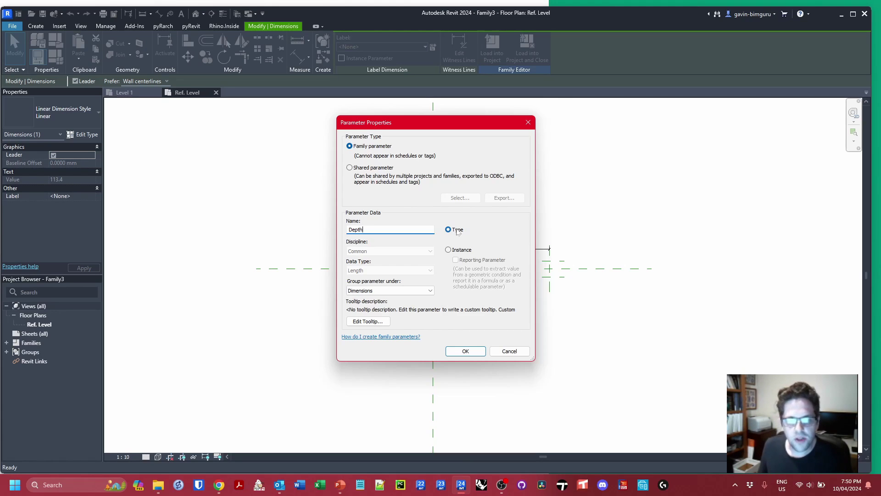
key(Return)
- Label the horizontal dimension between the vertical planes with a new type parameter named Width
click(496, 249)
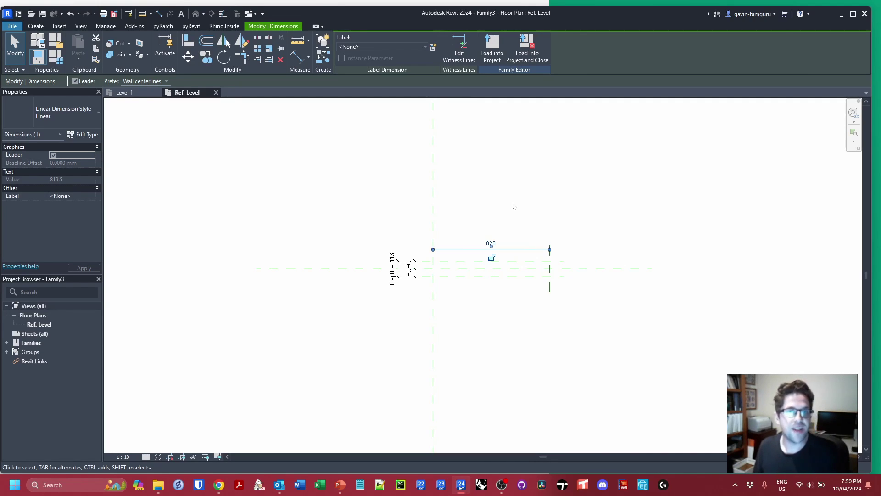
click(430, 47)
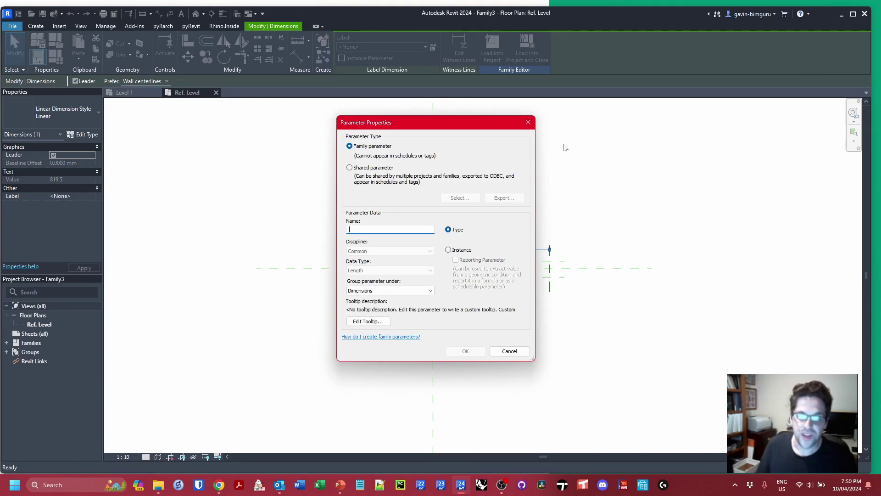
text(Width)
key(Return)
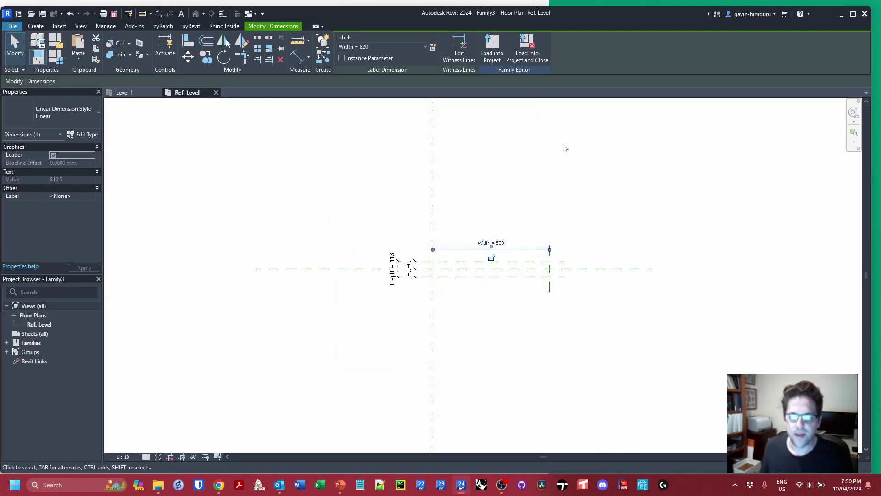
key(Escape)
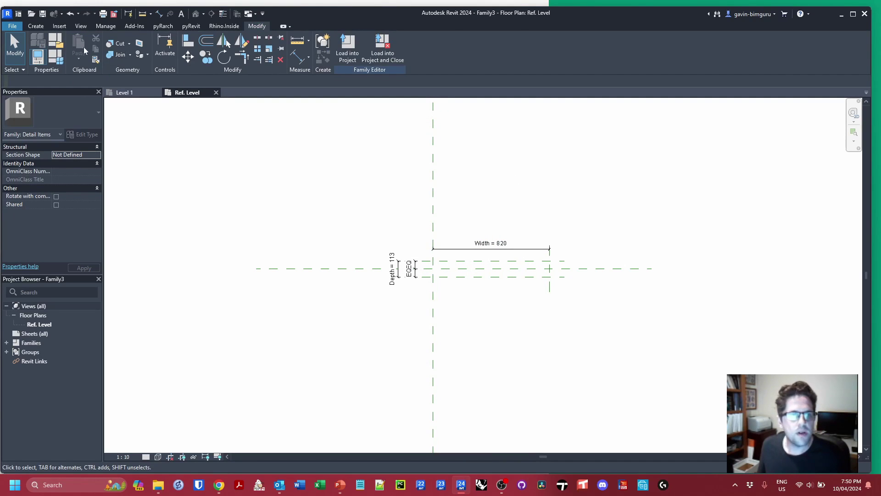
- Create a rectangular filled region with Detail Items boundary lines inside the Width and Depth planes, locking its edges to them
click(36, 26)
click(192, 45)
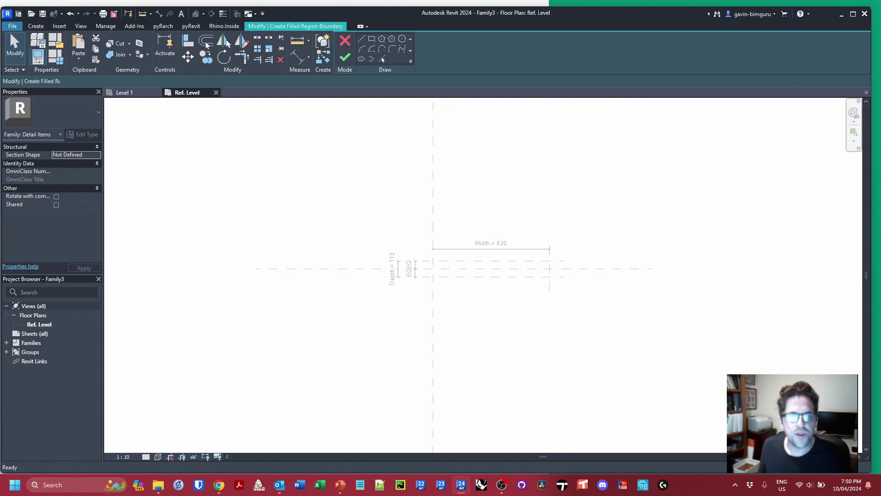
click(445, 52)
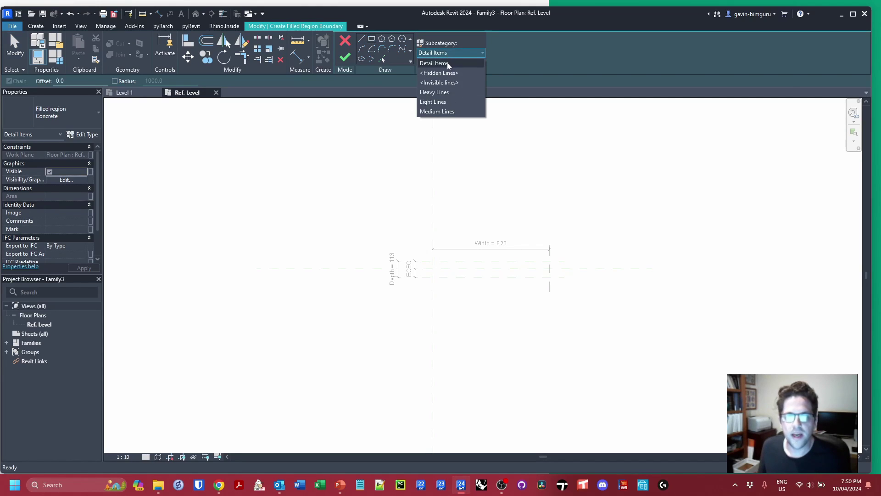
click(447, 63)
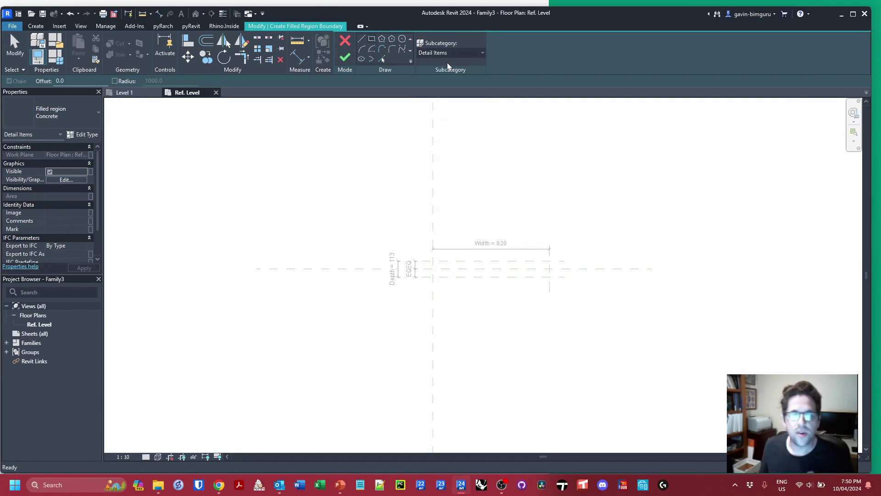
click(433, 261)
click(549, 277)
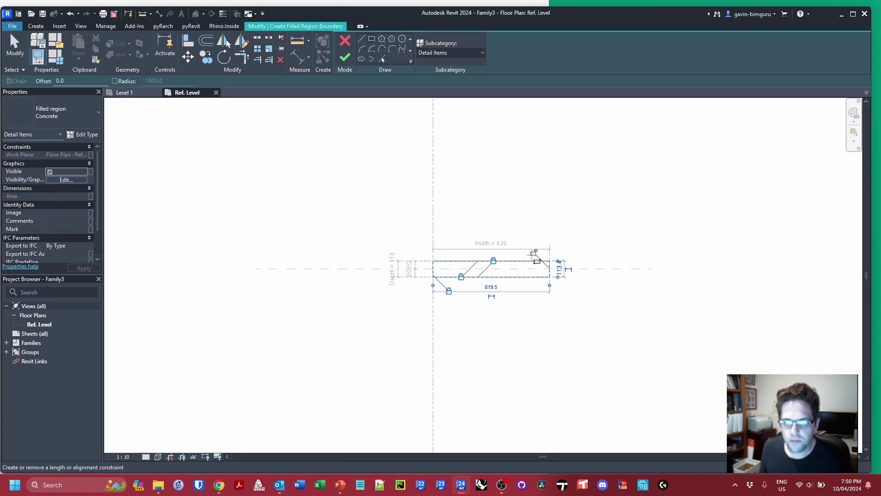
click(346, 56)
- Rename the filled region's type to Black and set its foreground fill pattern to Solid fill
click(83, 134)
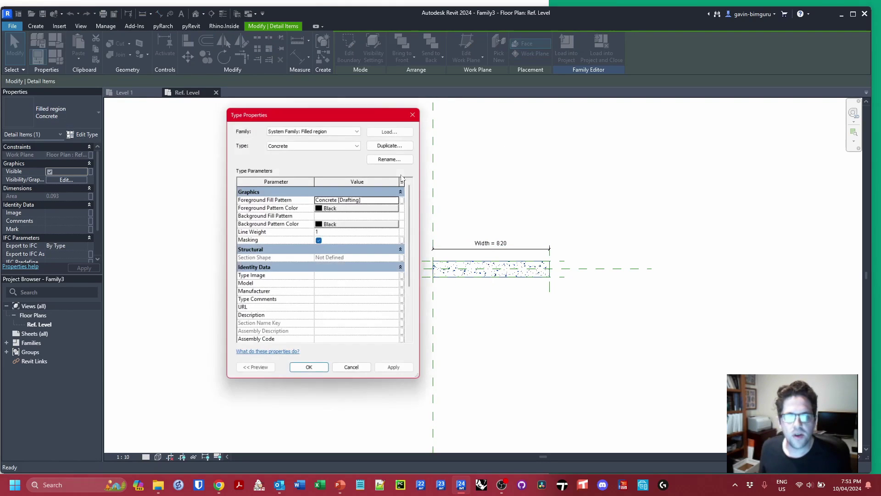
click(405, 158)
text(B)
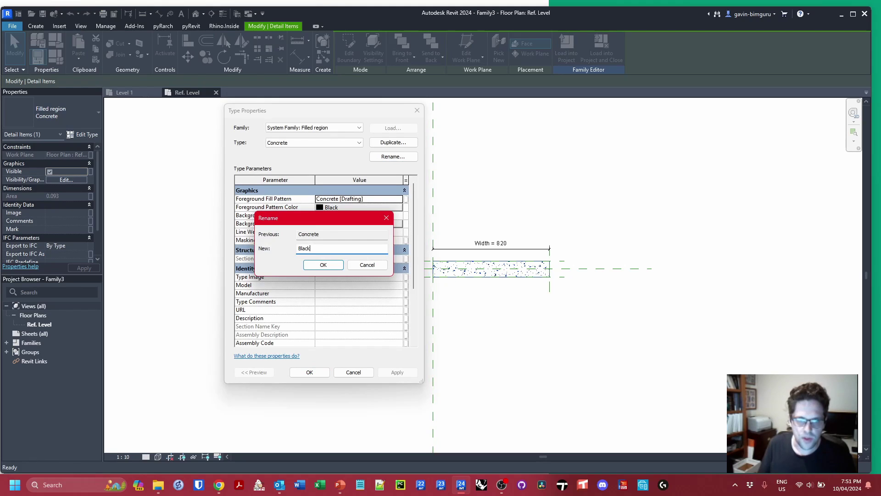
text(lack)
key(Return)
click(358, 198)
click(400, 199)
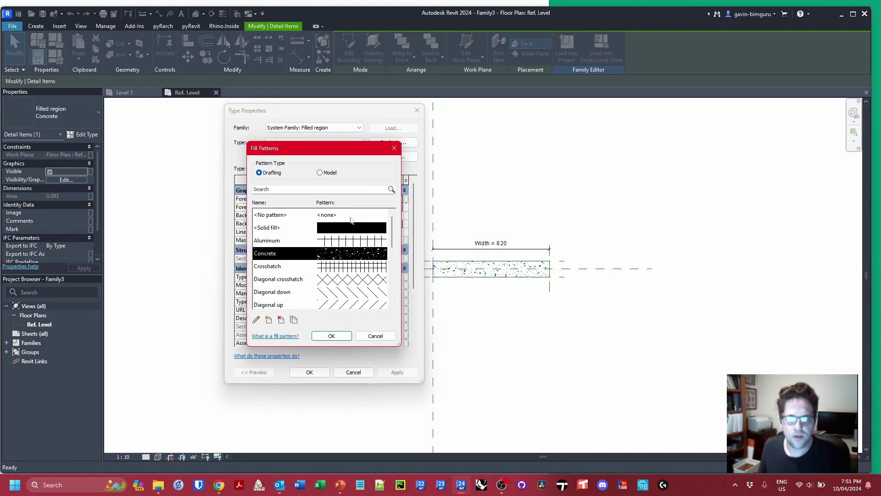
click(352, 228)
click(331, 336)
click(309, 372)
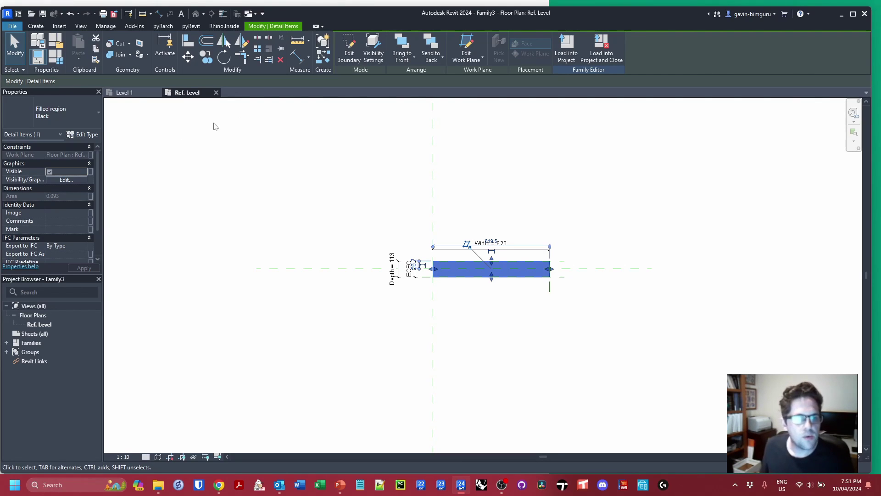
- Associate the black filled region's visibility with a new instance family parameter named Black
click(91, 171)
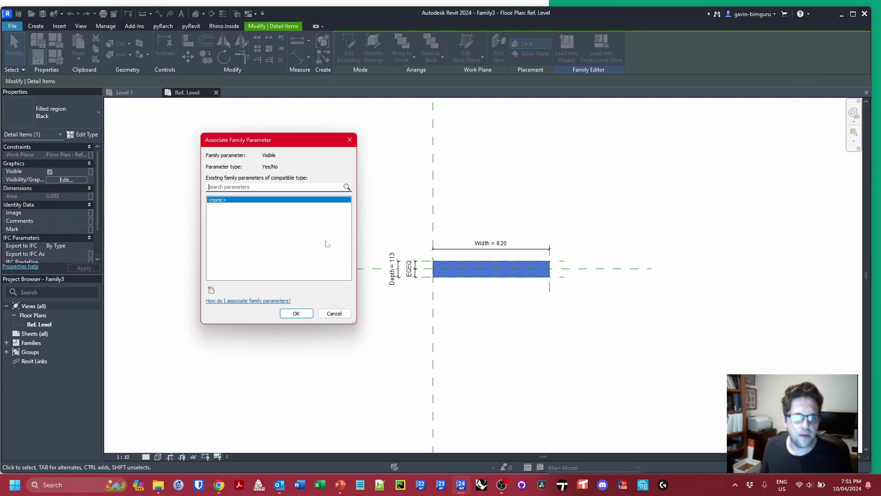
click(211, 289)
text(Black)
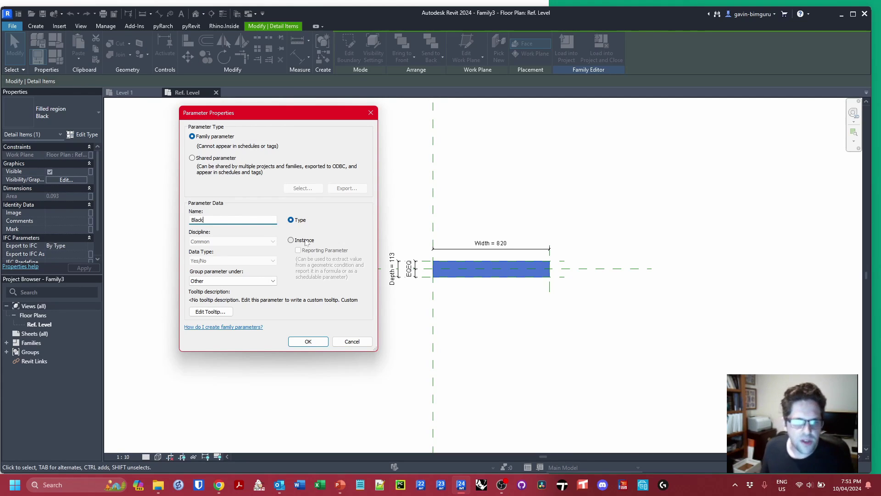
click(305, 242)
click(308, 341)
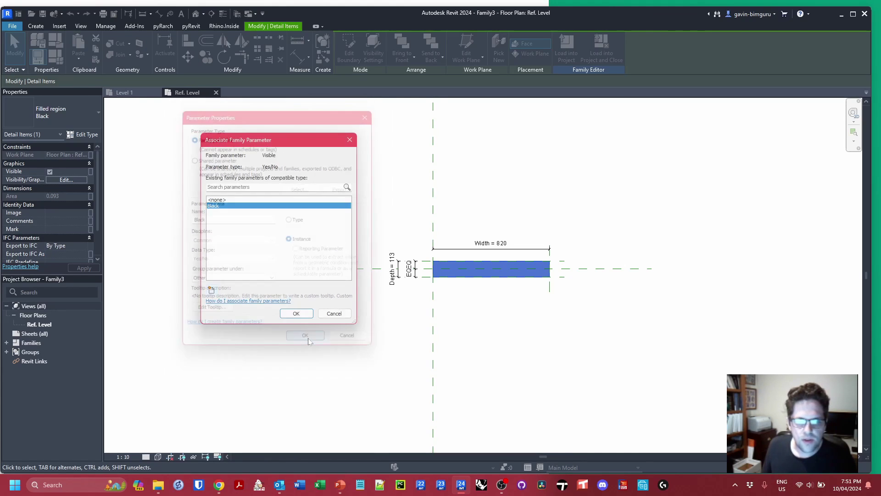
click(296, 313)
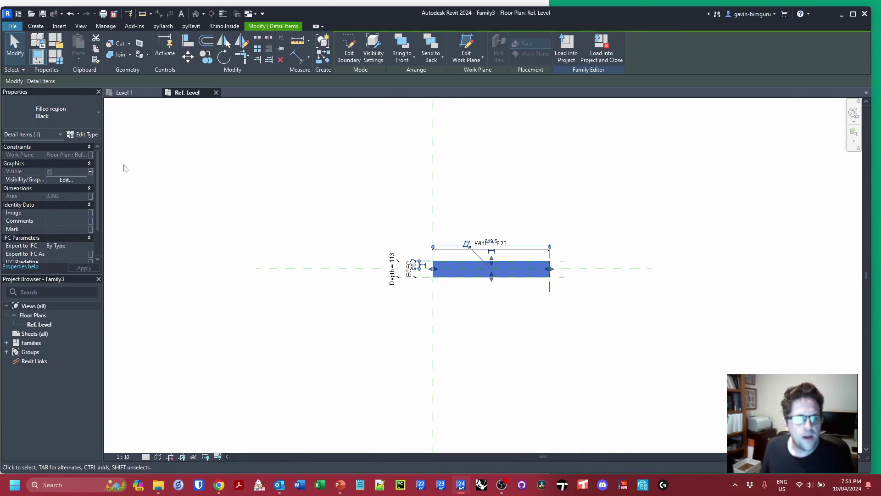
- Copy the black filled region to a spot just above the original stripe
key(c)
key(o)
click(456, 264)
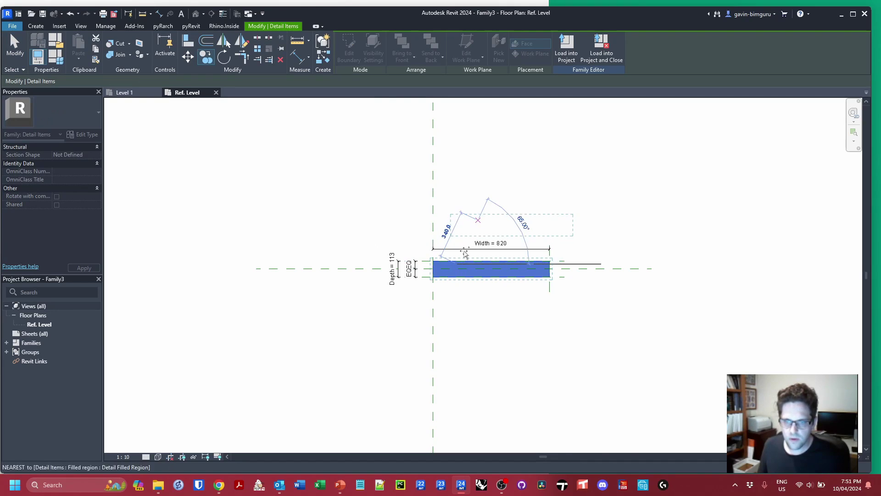
click(434, 210)
- Duplicate the copied region's type as White and set its foreground pattern color to white
click(82, 134)
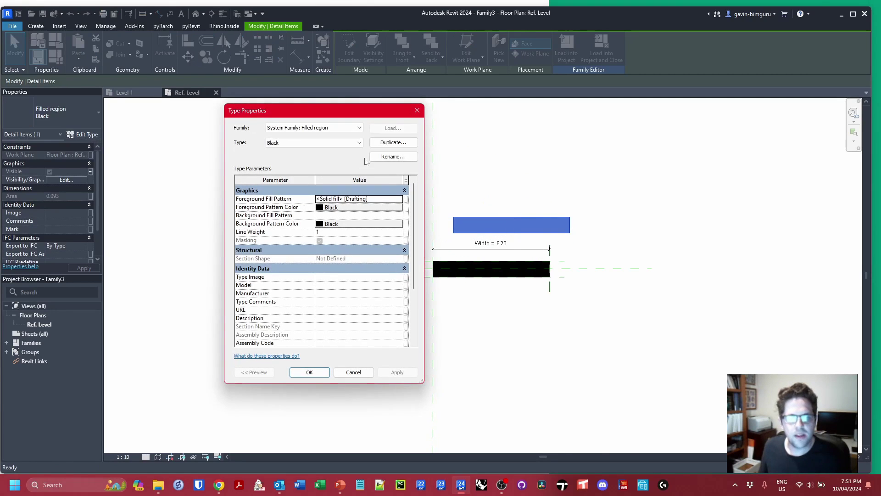
click(399, 158)
text(White)
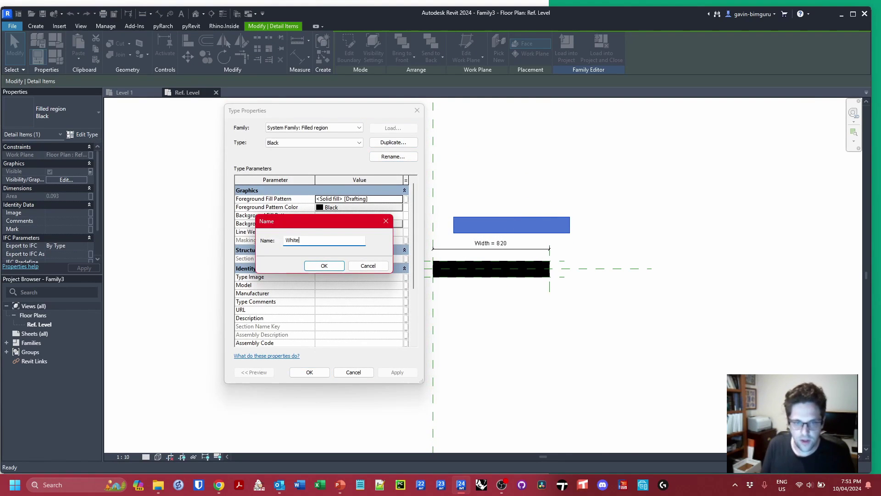
key(Return)
click(362, 207)
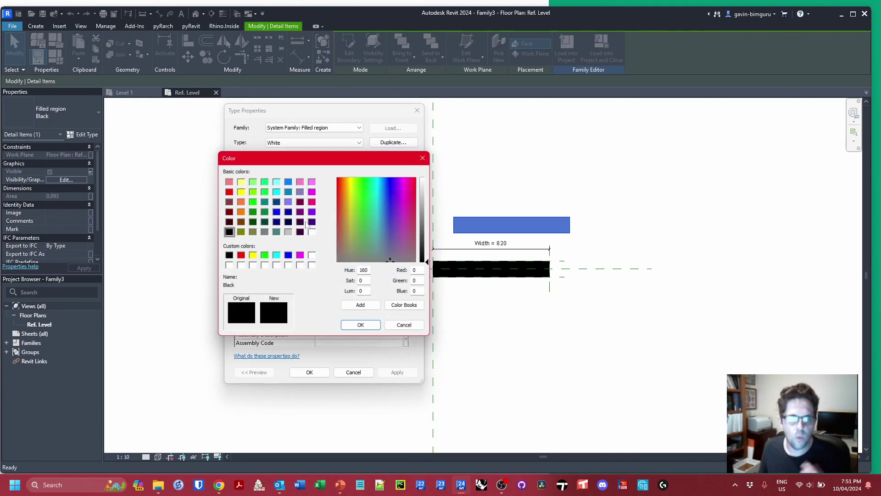
click(312, 232)
click(361, 326)
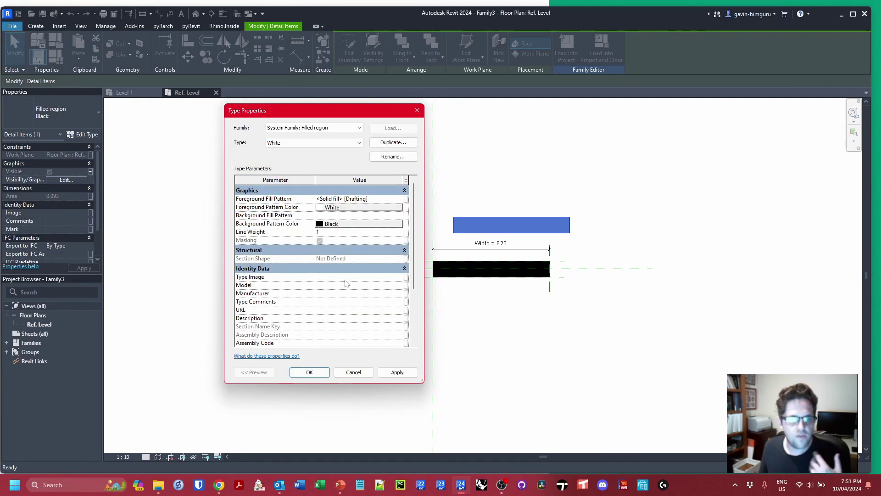
click(310, 371)
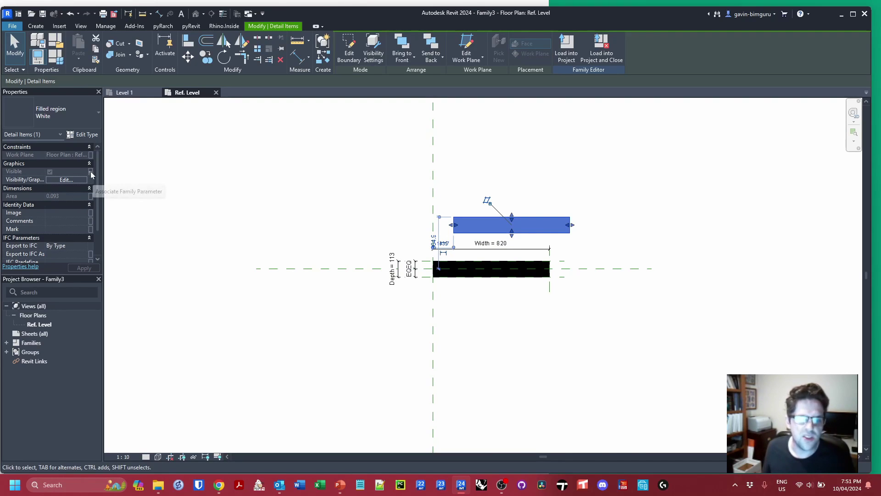
- Edit the white region's boundary, aligning and locking its four edges to the Width and Depth reference planes
click(349, 48)
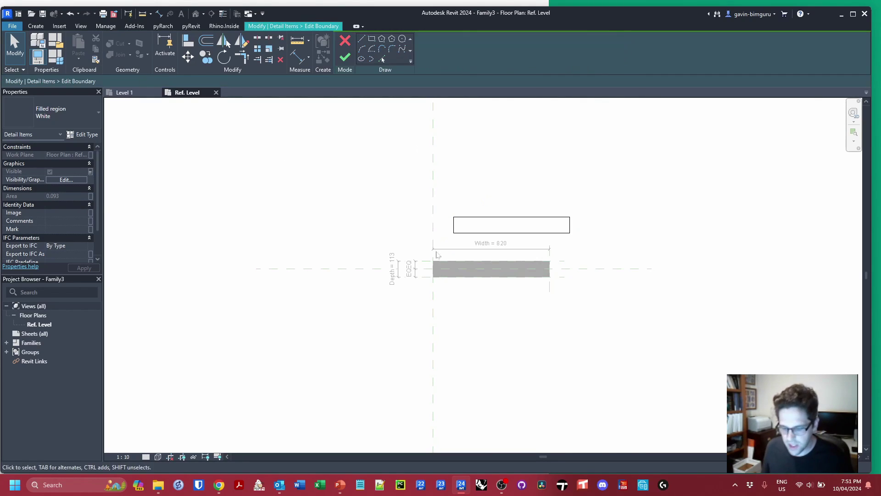
key(a)
key(l)
click(453, 223)
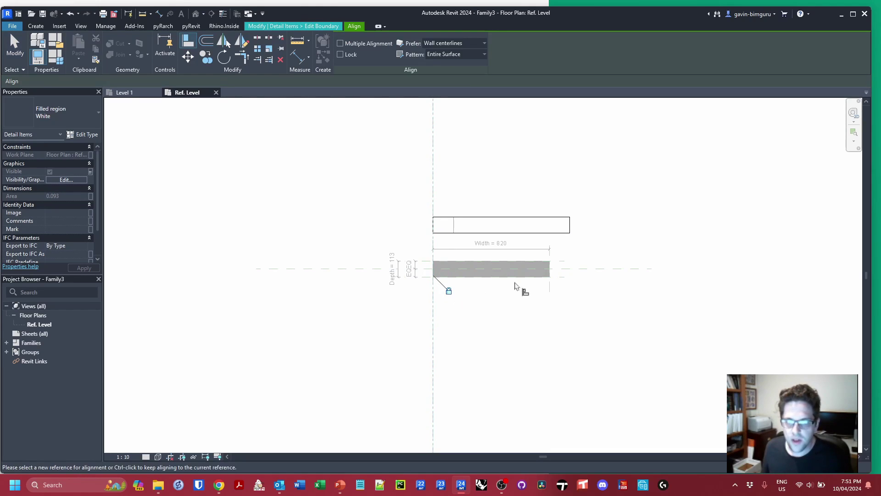
click(551, 267)
click(569, 227)
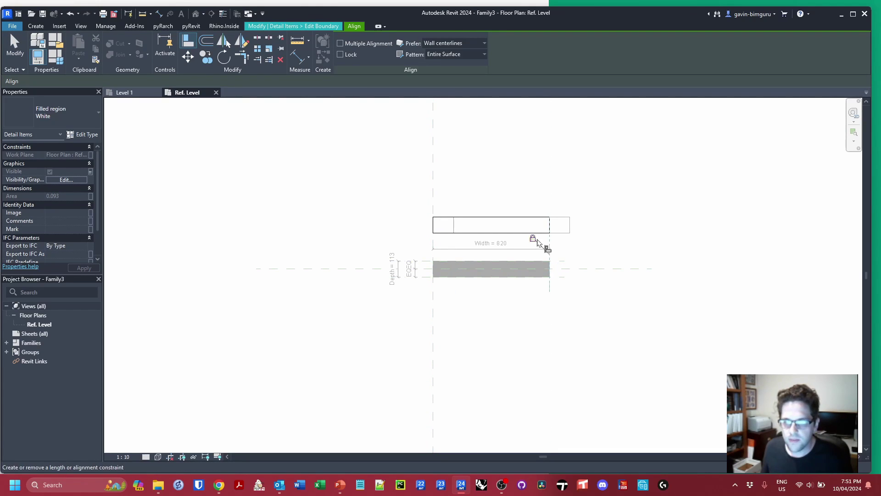
click(560, 277)
click(550, 234)
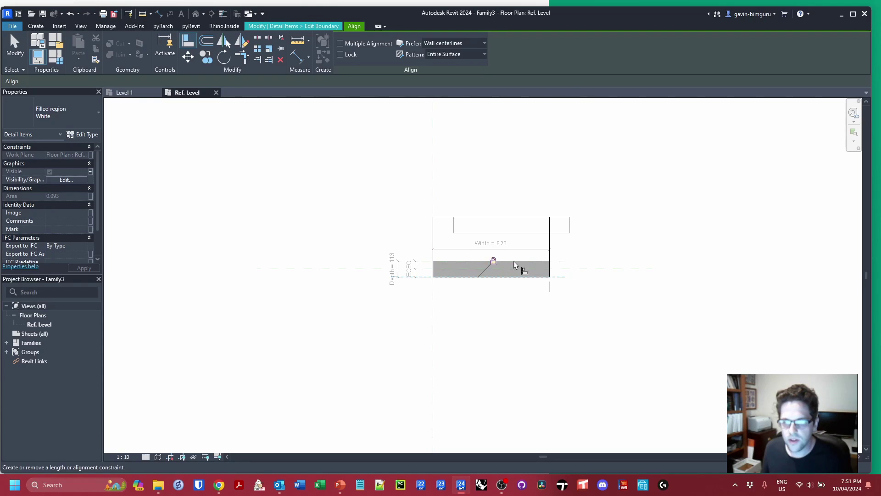
click(563, 262)
click(536, 218)
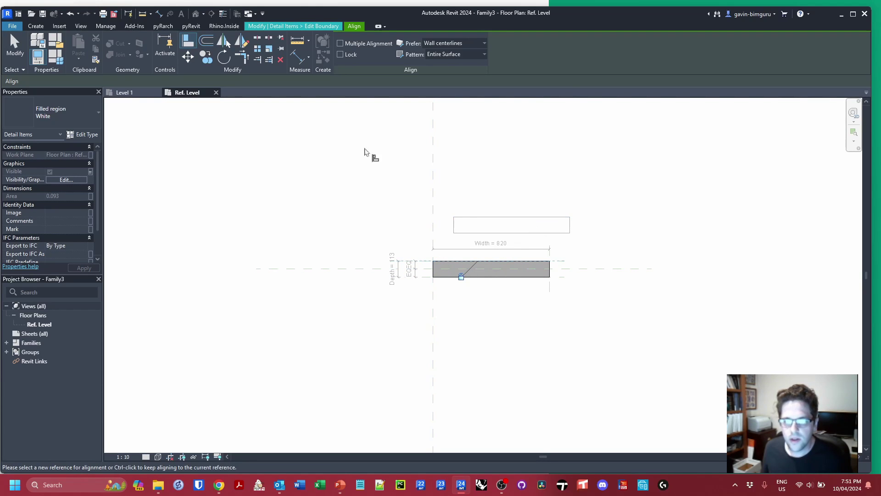
key(Escape)
click(345, 57)
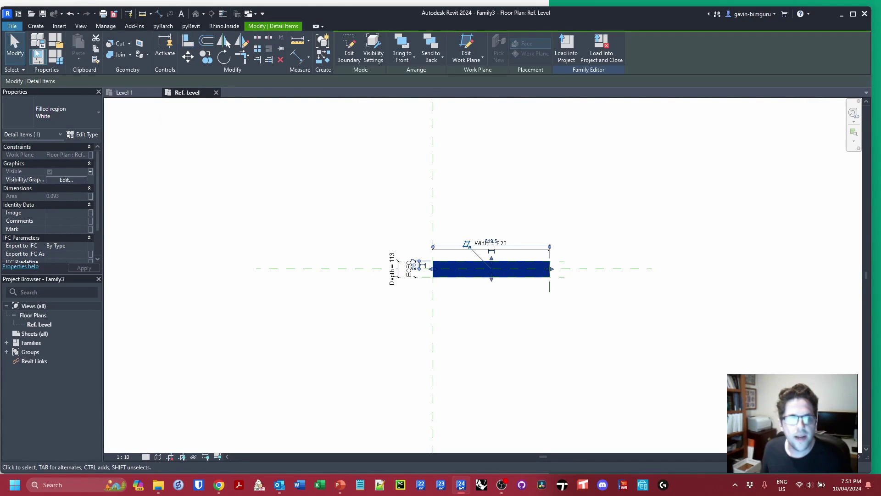
click(55, 56)
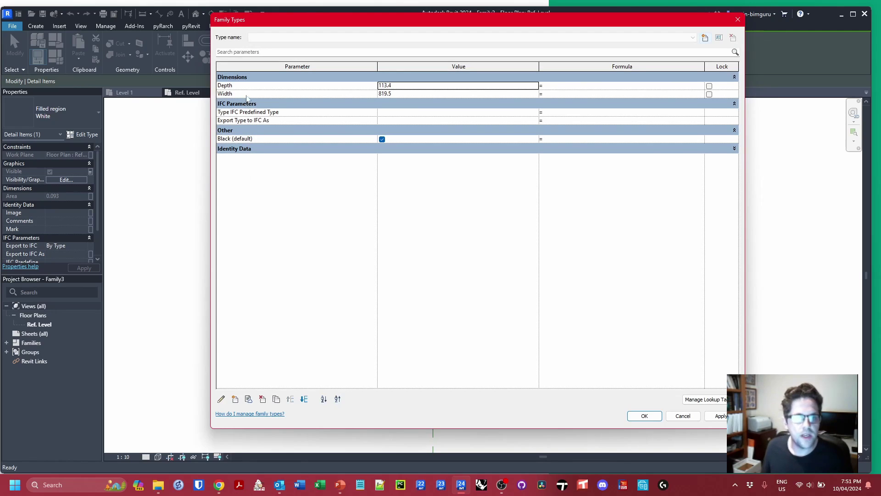
click(258, 149)
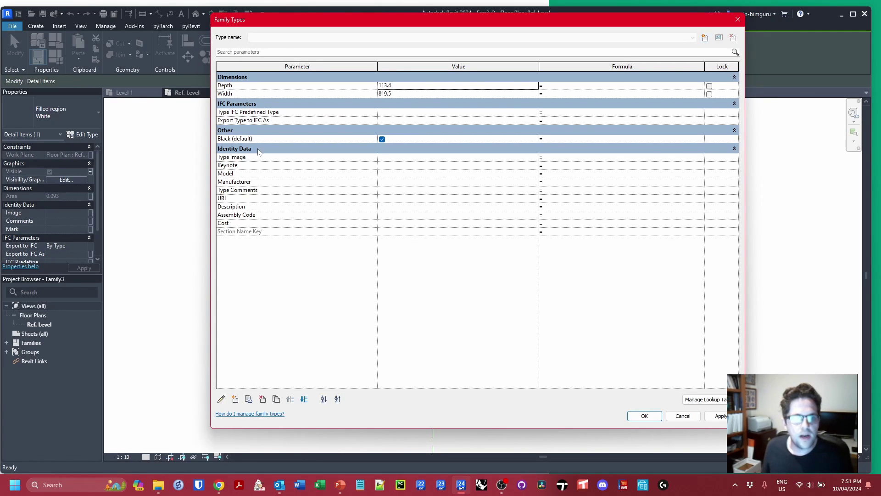
click(644, 415)
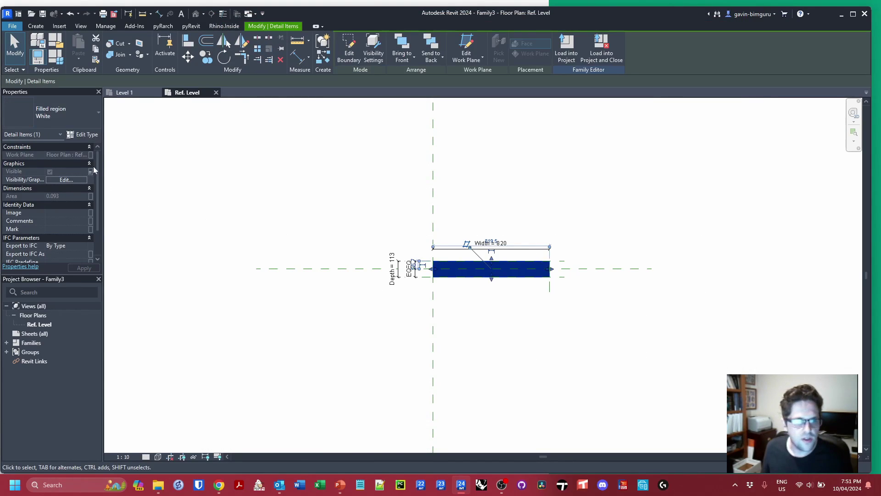
- Associate the white filled region's visibility with a new instance family parameter named White
click(91, 171)
click(212, 291)
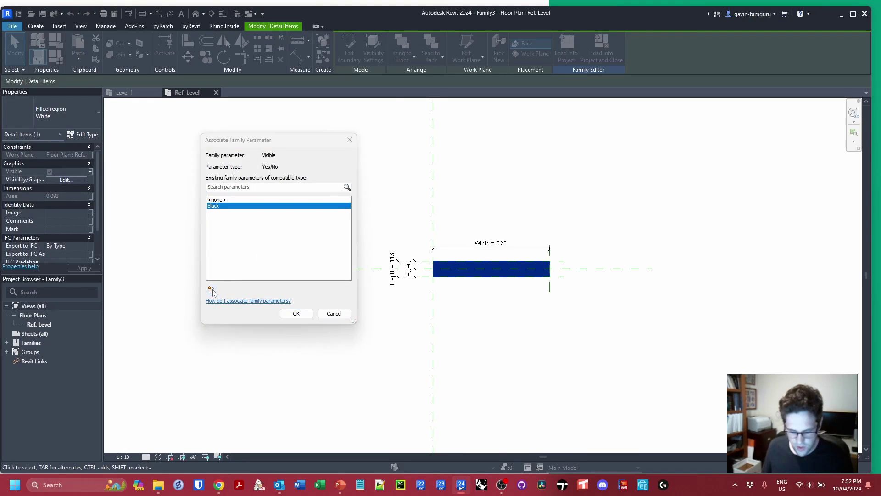
text(White)
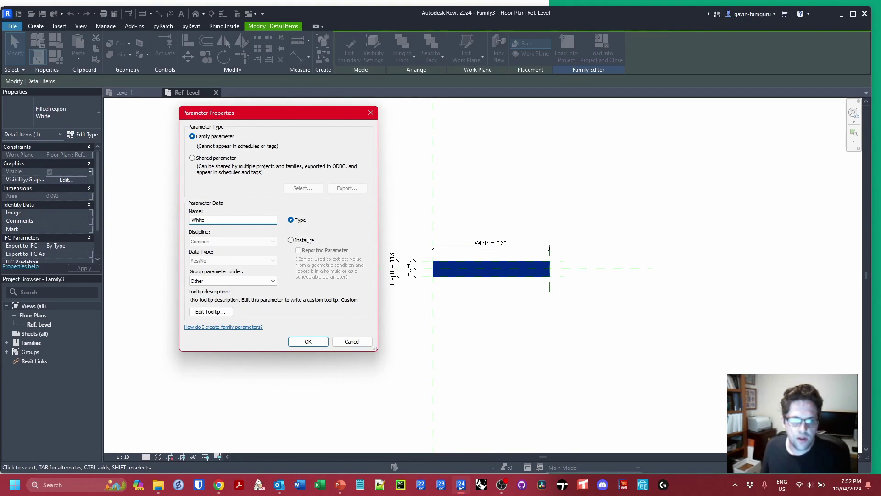
click(308, 341)
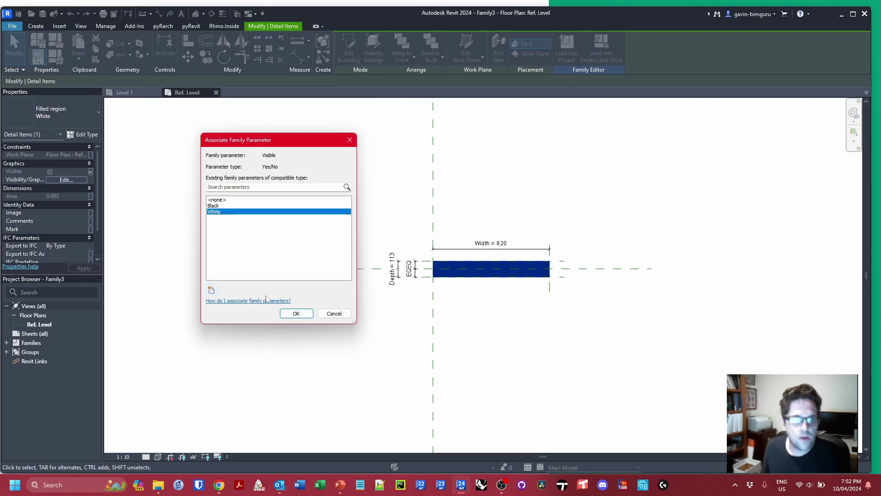
click(296, 313)
- Give the White parameter the formula not(Black) and toggle Black to test the link
key(f)
key(t)
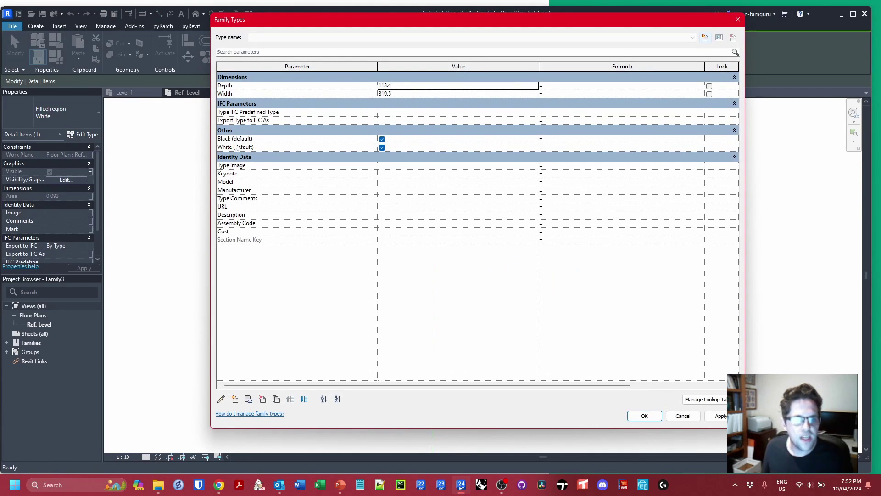
click(232, 139)
click(557, 148)
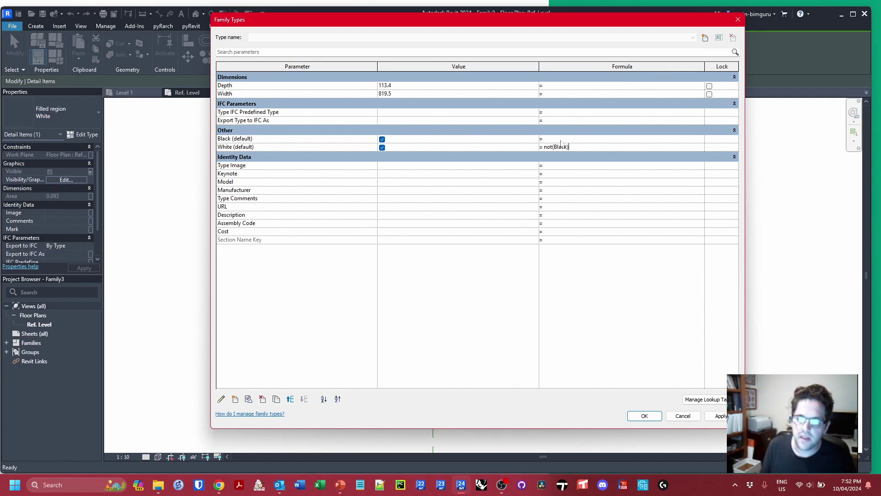
key(Return)
click(383, 140)
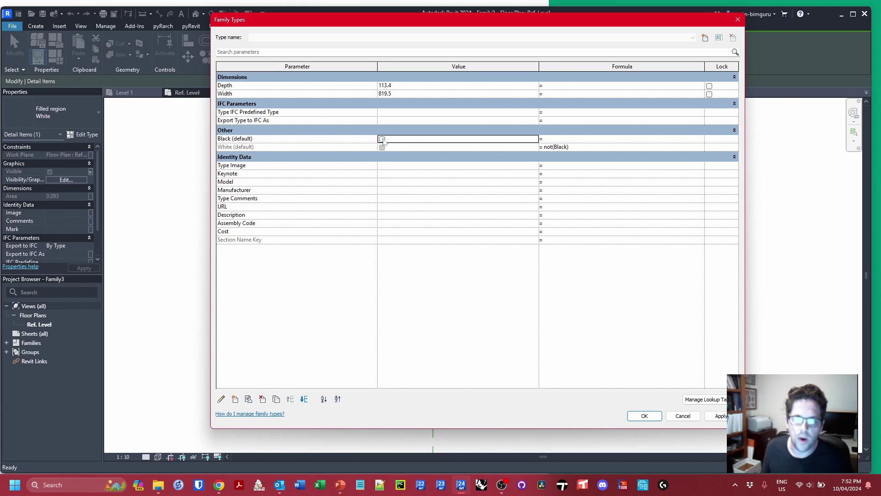
- Create a new family type named Typical and accept the family type changes
click(705, 37)
text(Typical)
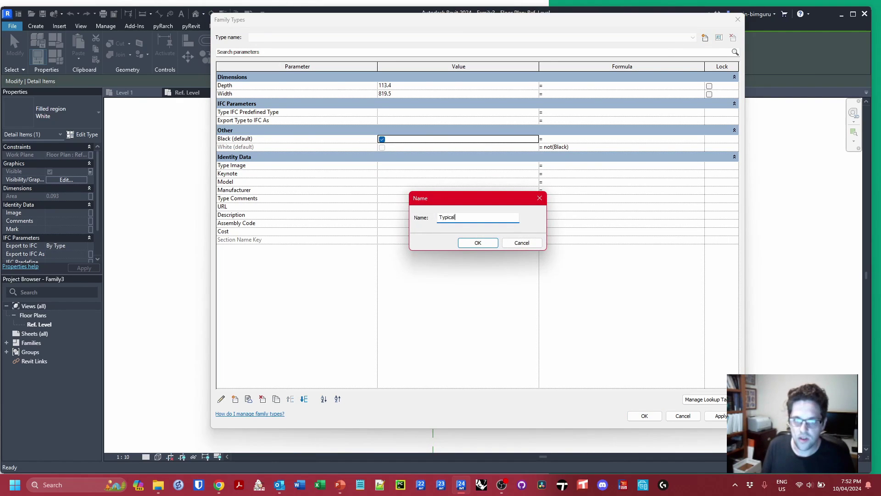
key(Return)
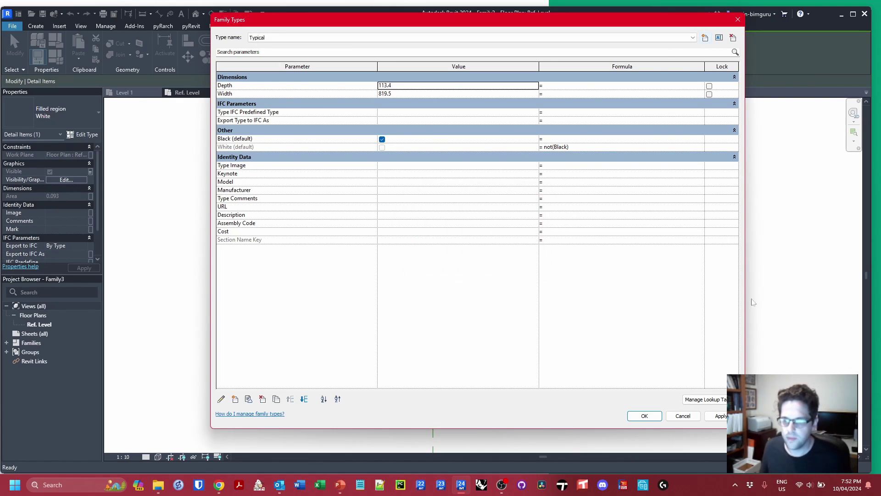
click(658, 415)
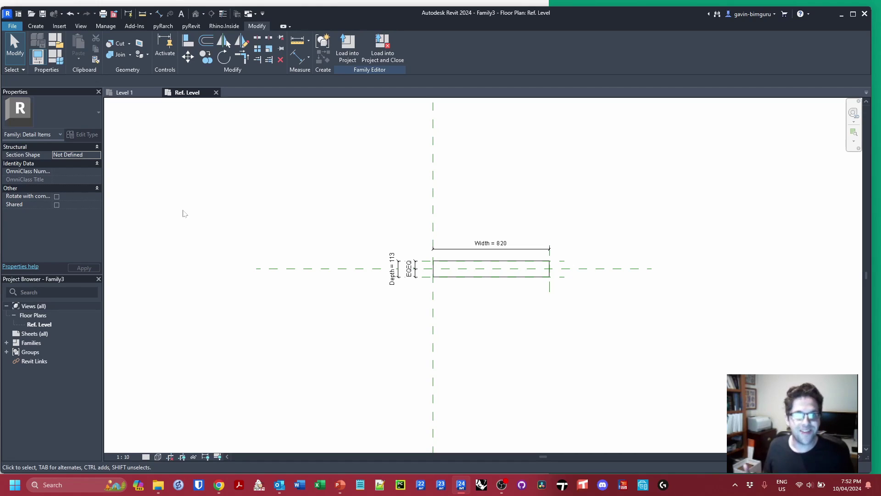
- Save the family to the Desktop as Nested stripe.rfa, overwriting the existing file
key(ctrl+s)
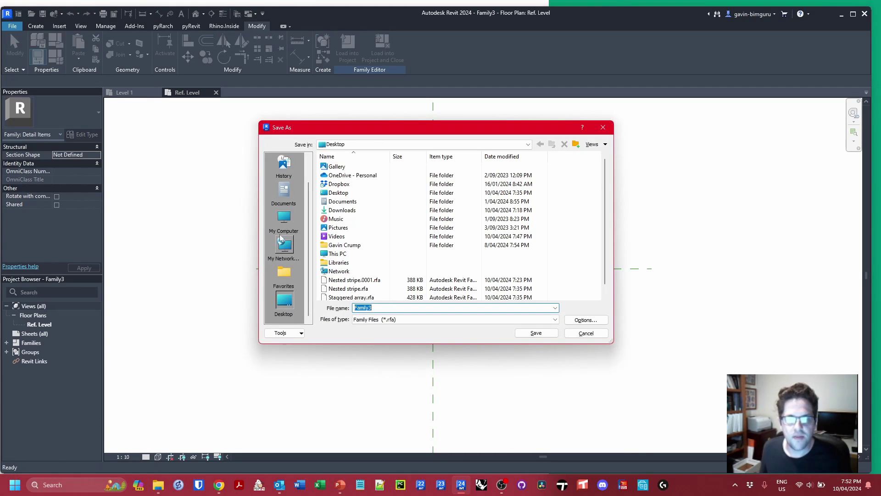
scroll(372, 292, down, 1)
click(355, 281)
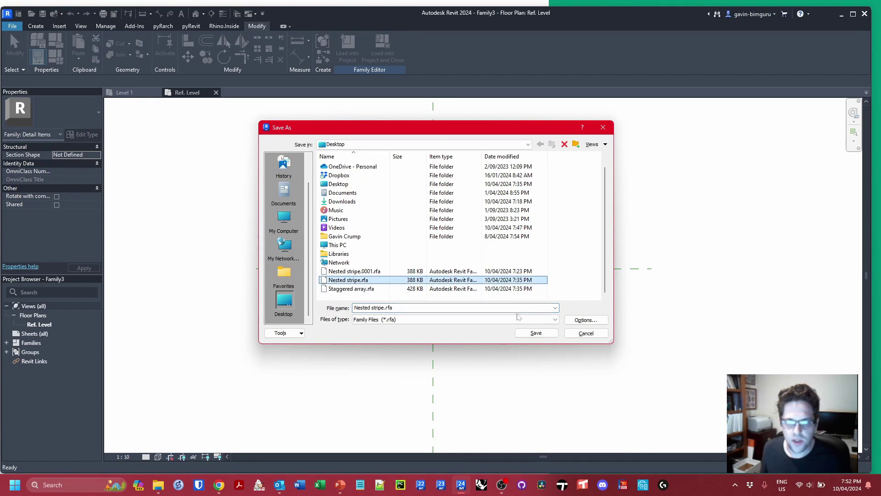
click(536, 333)
click(424, 246)
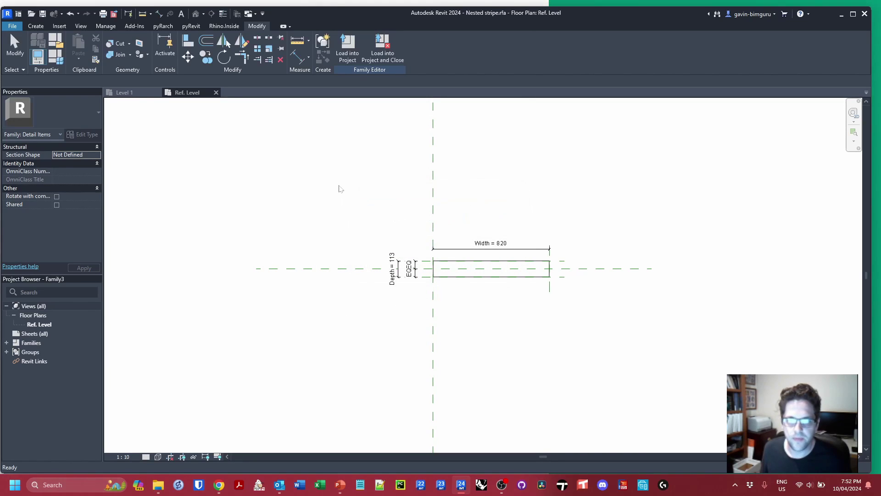
- Create a new family from the Metric Detail Item line based.rft template
click(21, 27)
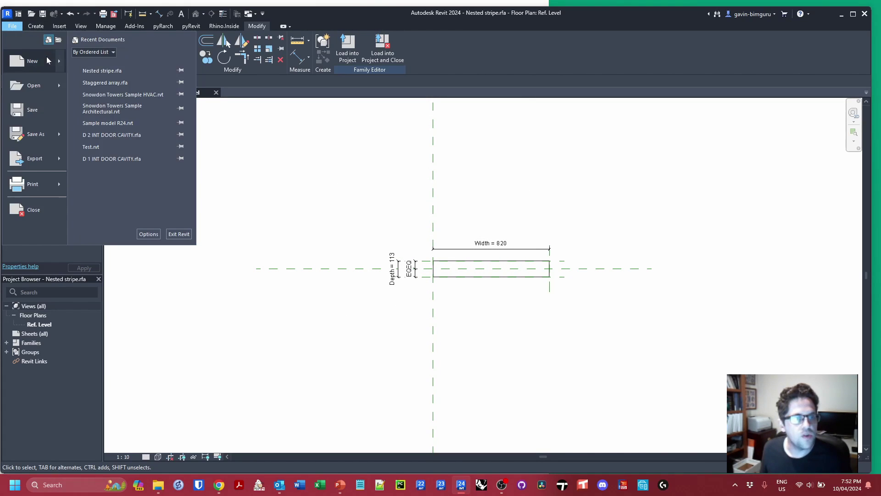
click(157, 99)
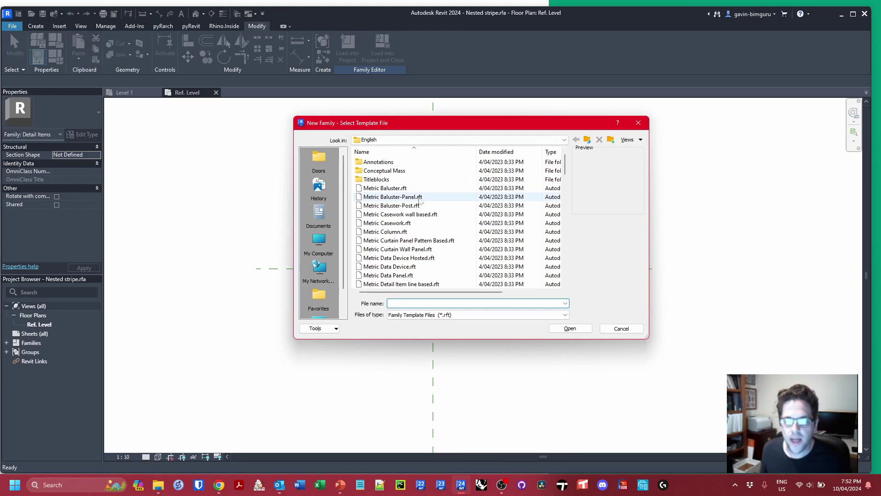
scroll(430, 235, down, 2)
click(430, 232)
click(570, 328)
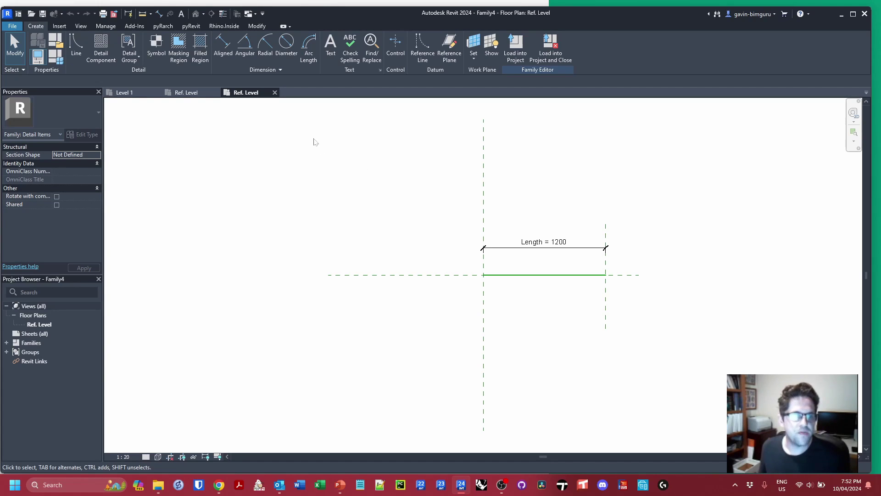
- Load the Nested stripe family into the open line-based family Family4 only
click(186, 92)
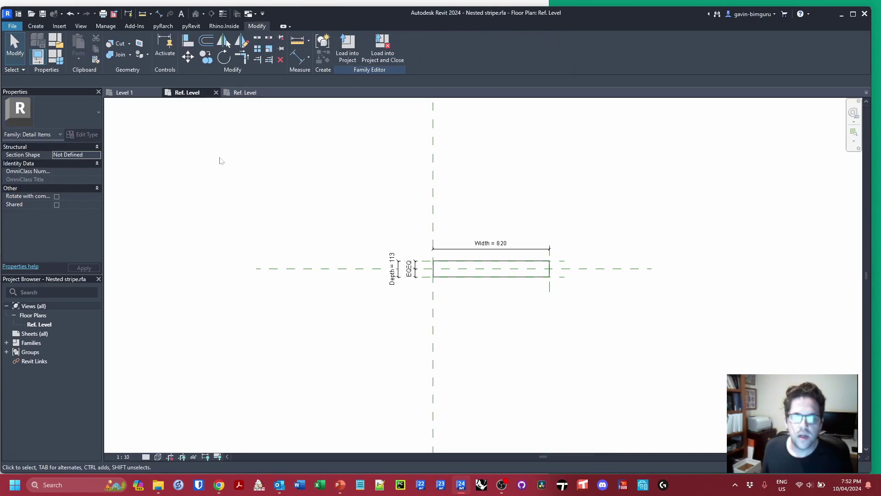
click(348, 49)
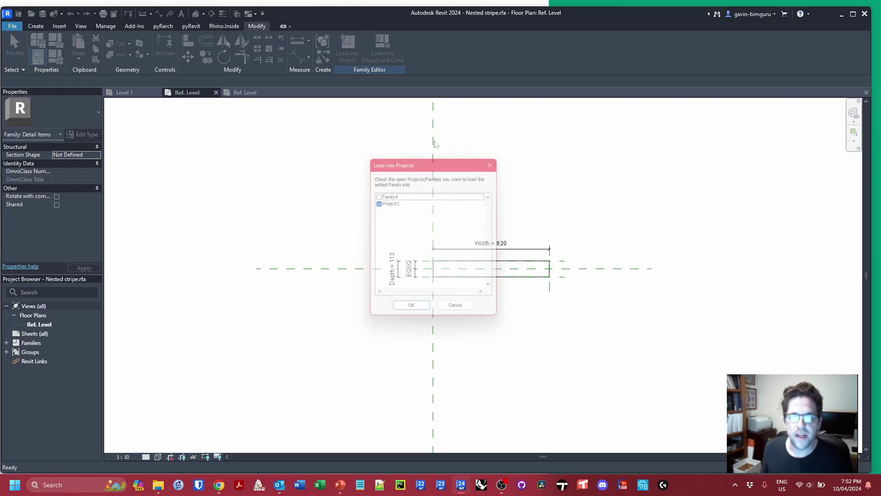
click(376, 195)
click(412, 312)
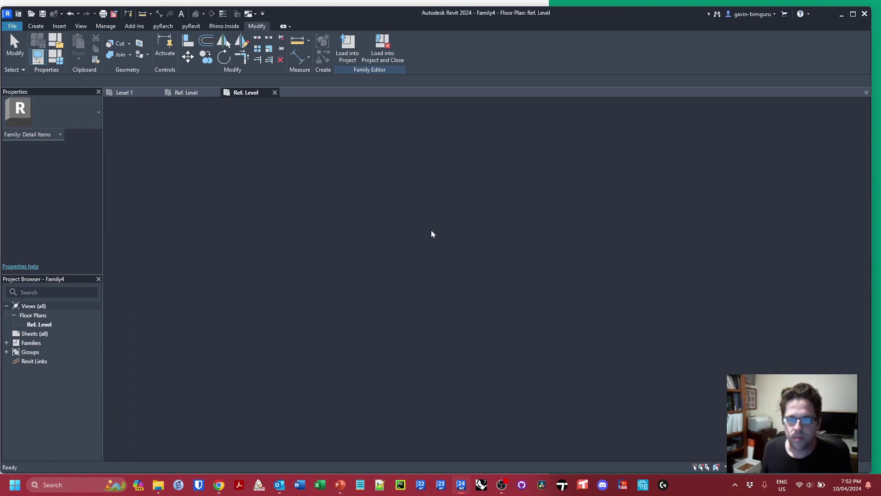
- Place one Nested stripe instance above the Length dimension, across the vertical reference plane at the line's start
middle_drag(443, 241, 330, 175)
middle_drag(319, 208, 296, 186)
click(314, 179)
key(Escape)
key(Escape)
- Copy the placed black stripe to a spot diagonally above and to its right
click(353, 177)
key(c)
key(o)
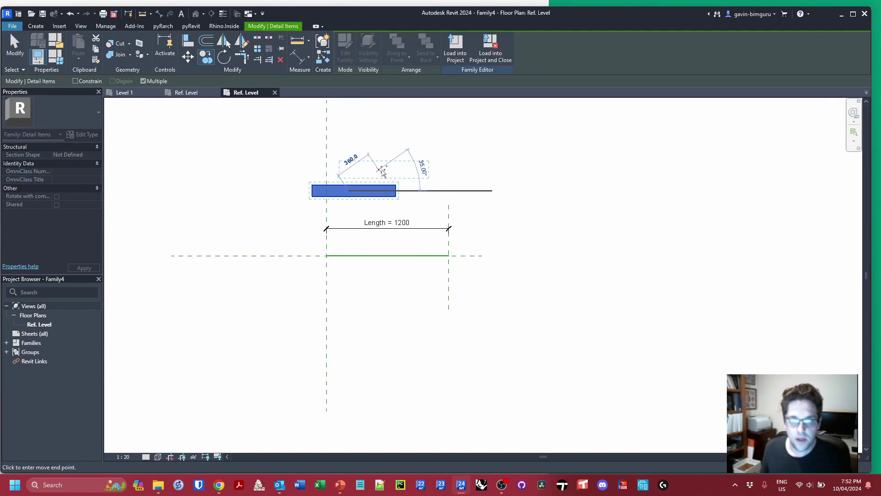
click(385, 171)
click(334, 192)
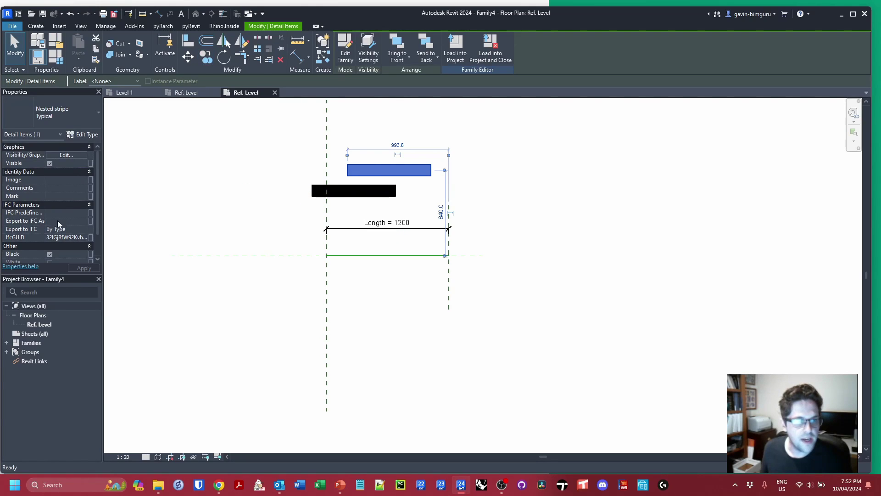
- Turn off the Black parameter on the copied stripe
scroll(57, 220, down, 2)
click(50, 230)
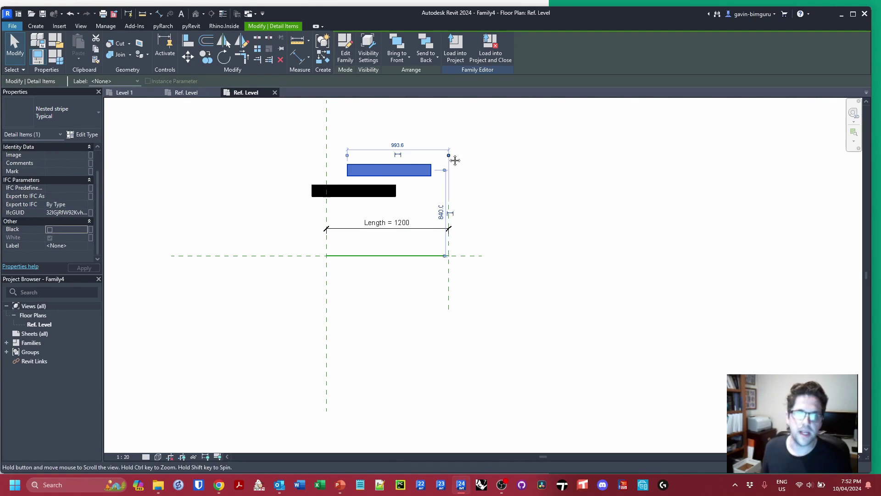
click(513, 134)
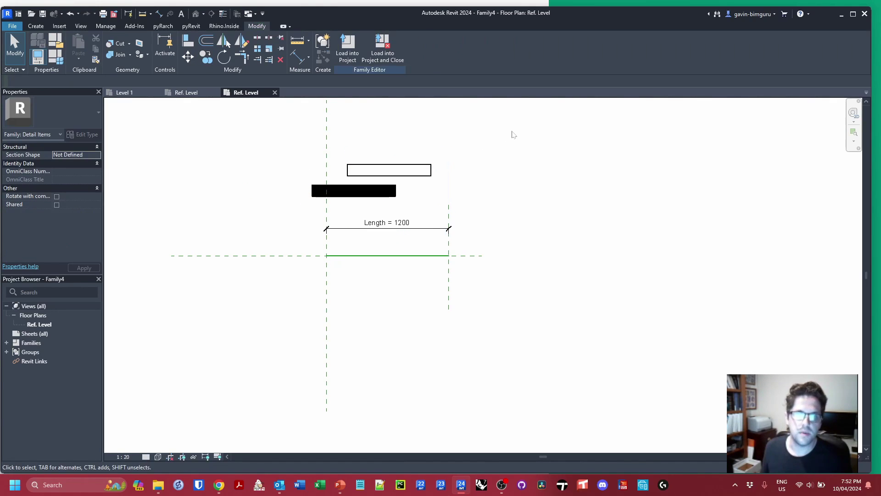
- Copy the black and white stripes together straight upward to make a second pair
click(395, 196)
ctrl+click(408, 176)
middle_drag(366, 179, 371, 209)
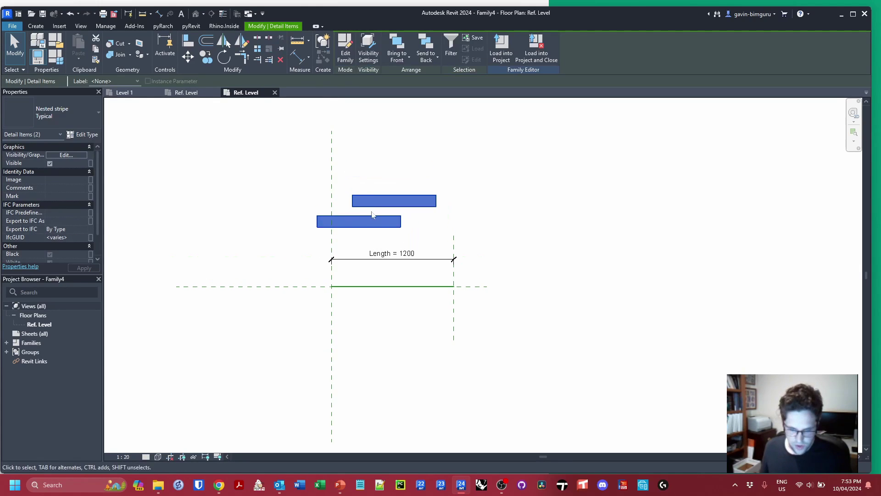
key(c)
key(o)
click(364, 221)
click(364, 173)
key(Escape)
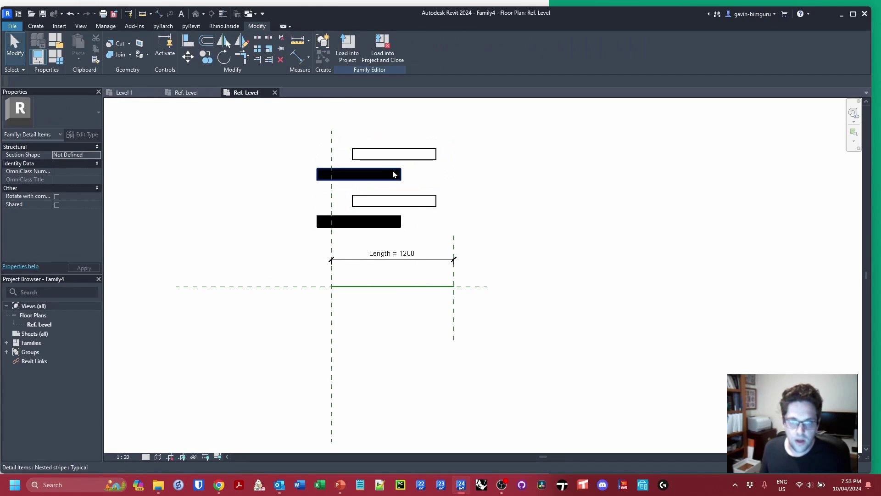
- Array the upper black stripe horizontally to the right as a grouped and associated linear array of 2
click(394, 175)
click(260, 58)
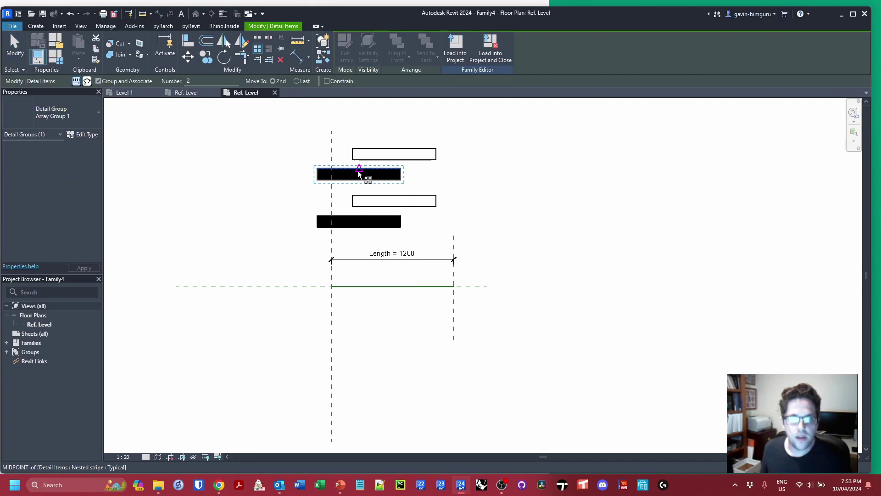
click(360, 174)
click(465, 174)
key(Return)
- Array the upper white stripe horizontally to the right as a grouped array of 2, spaced about 940 mm
click(415, 154)
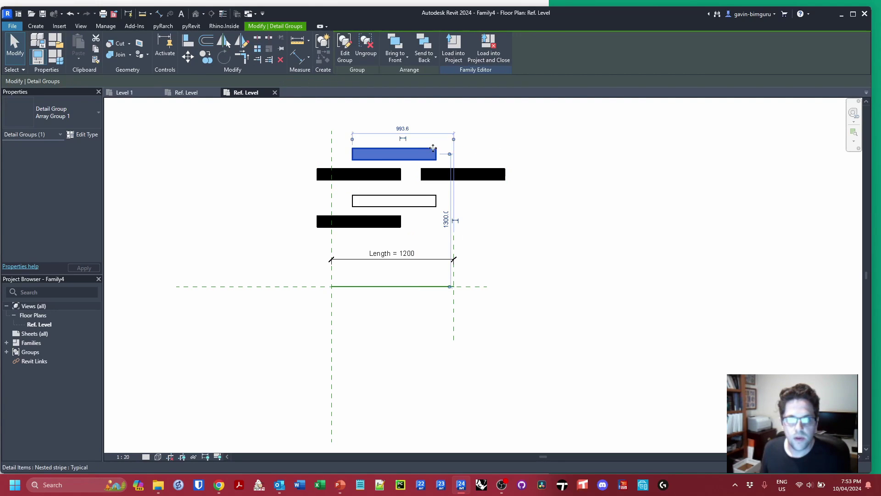
click(258, 51)
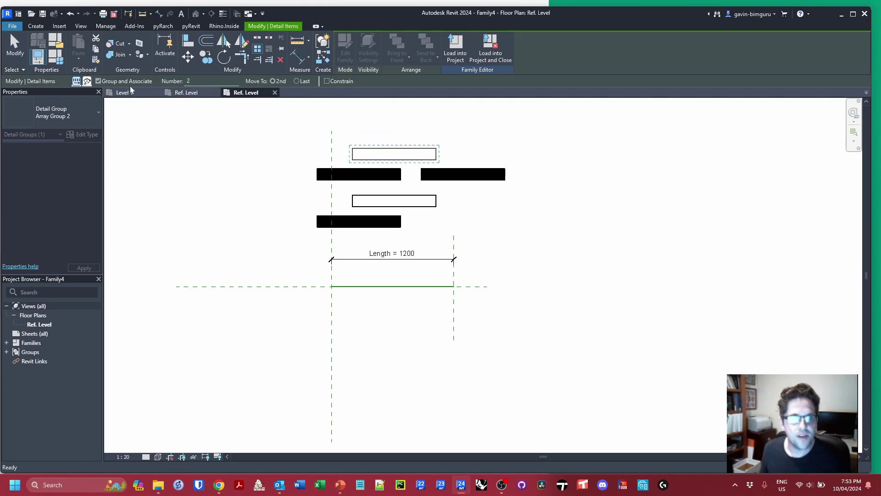
click(390, 148)
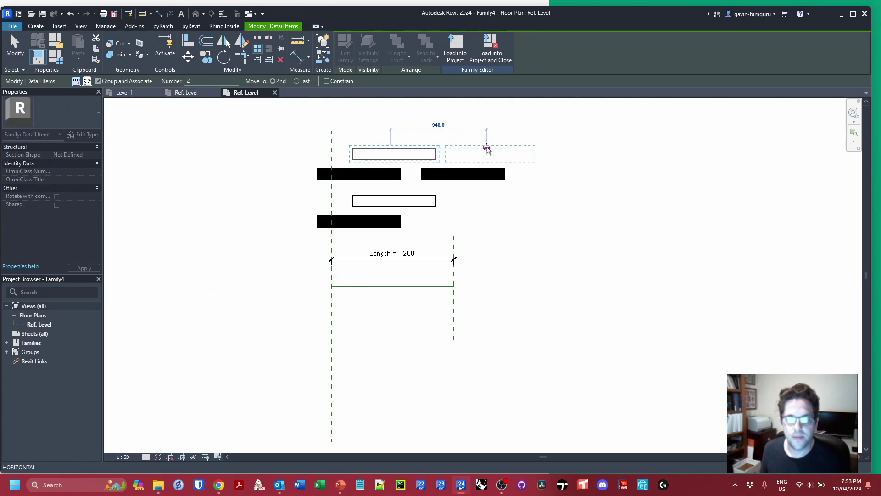
click(487, 148)
click(618, 177)
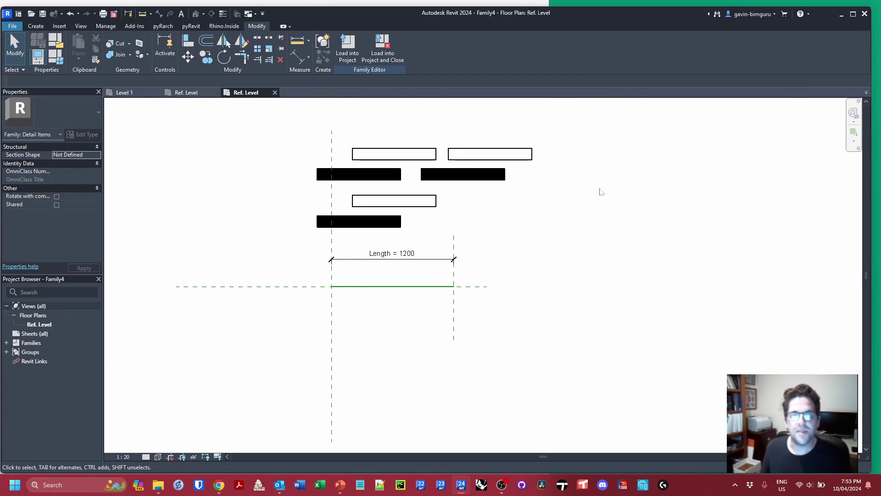
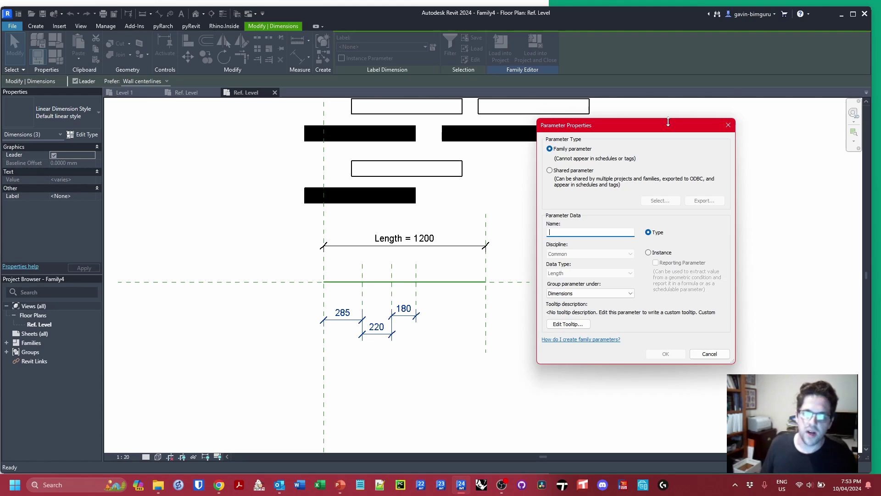
- Label the three selected dimensions with a new instance parameter calc_Actual stripe length, grouped under Other
text(calc_Actual st)
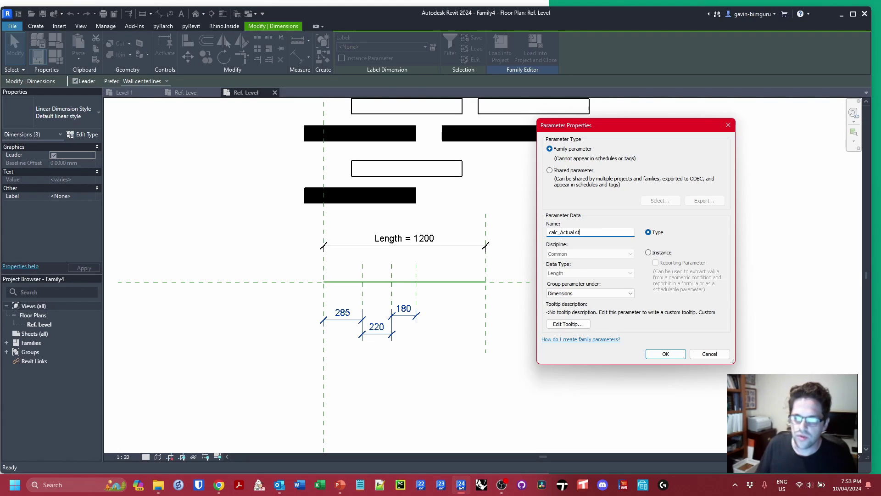
text(ripe length)
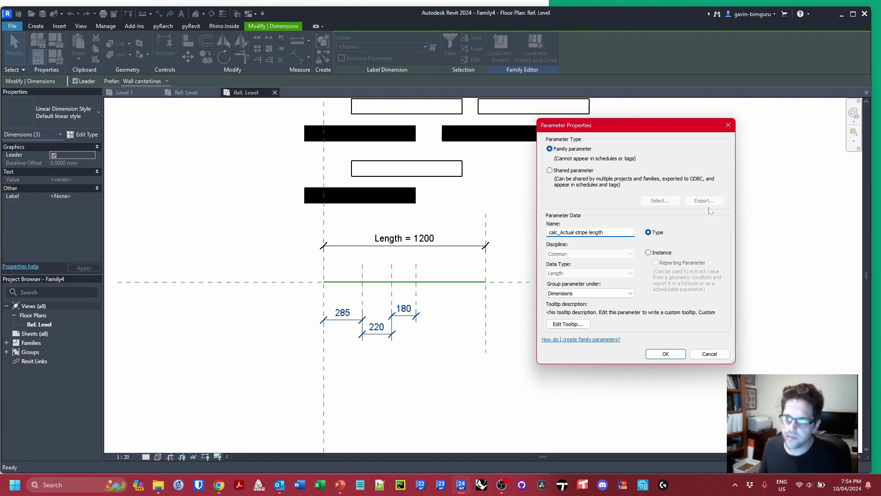
click(663, 253)
click(596, 294)
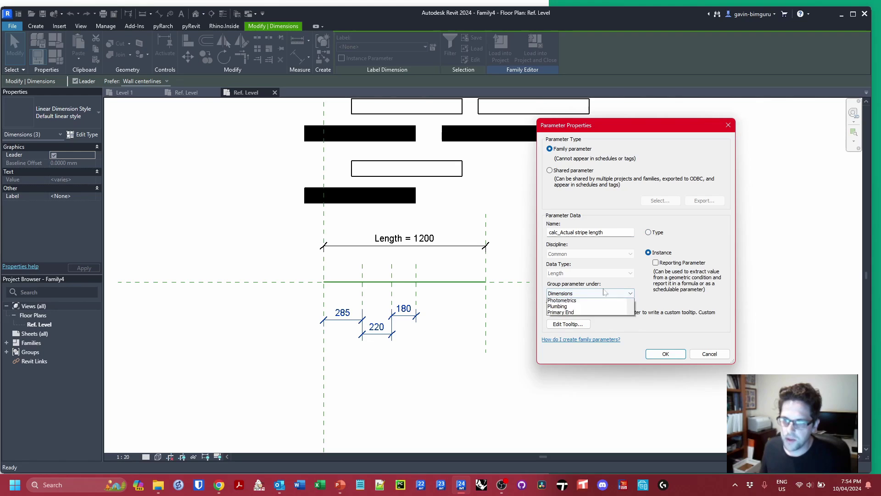
click(569, 449)
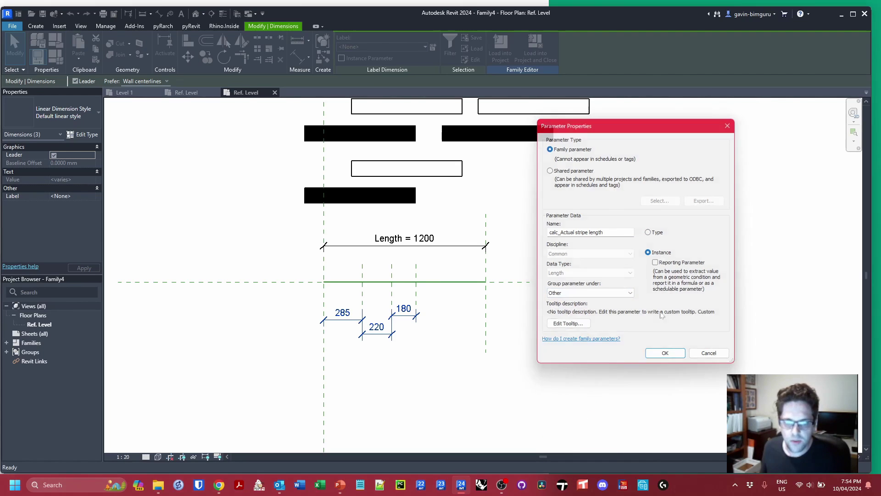
click(666, 353)
click(553, 226)
click(416, 243)
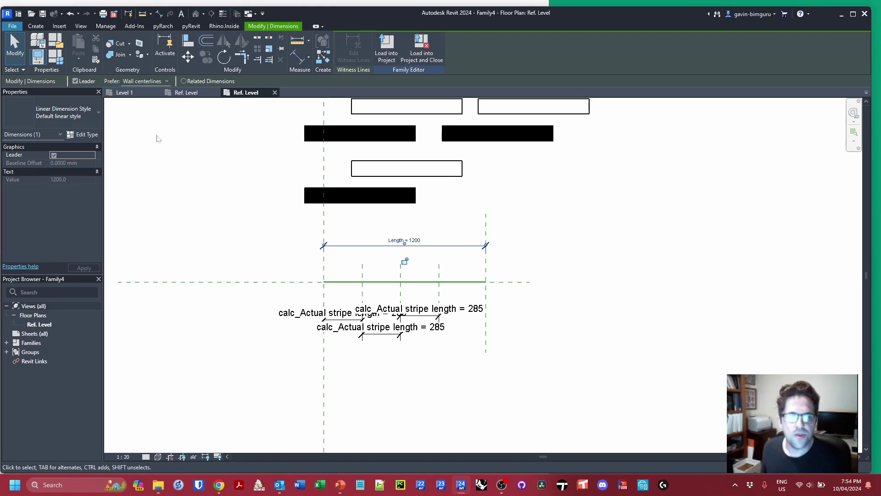
- Add an instance length parameter named Maximum stripe length under Dimensions in the family types
click(56, 57)
click(248, 130)
click(235, 399)
text(Maximum stri)
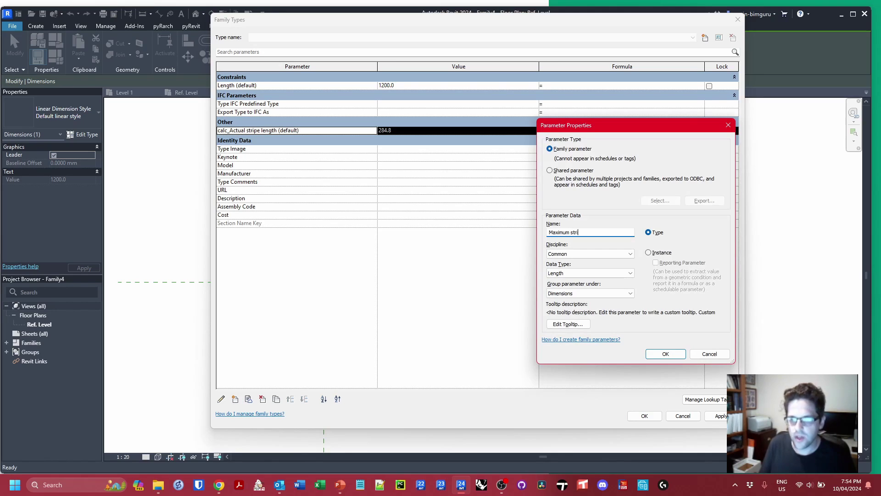
text(pe length)
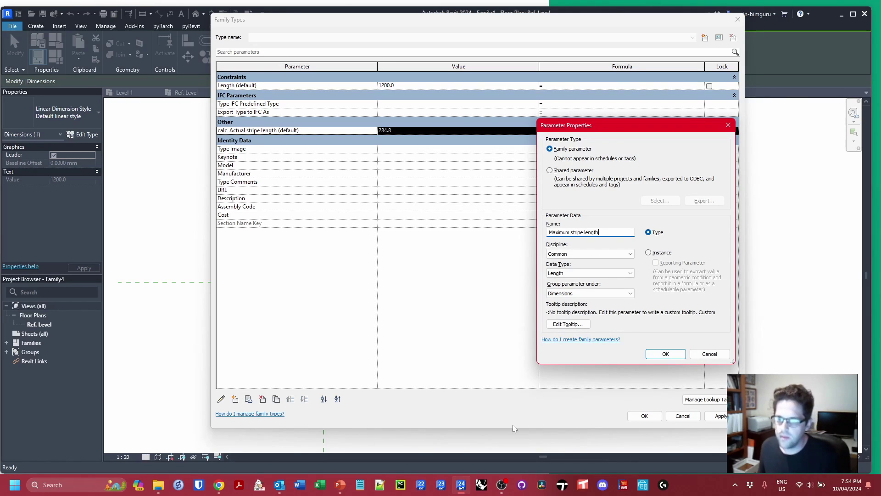
click(662, 253)
click(666, 353)
click(399, 103)
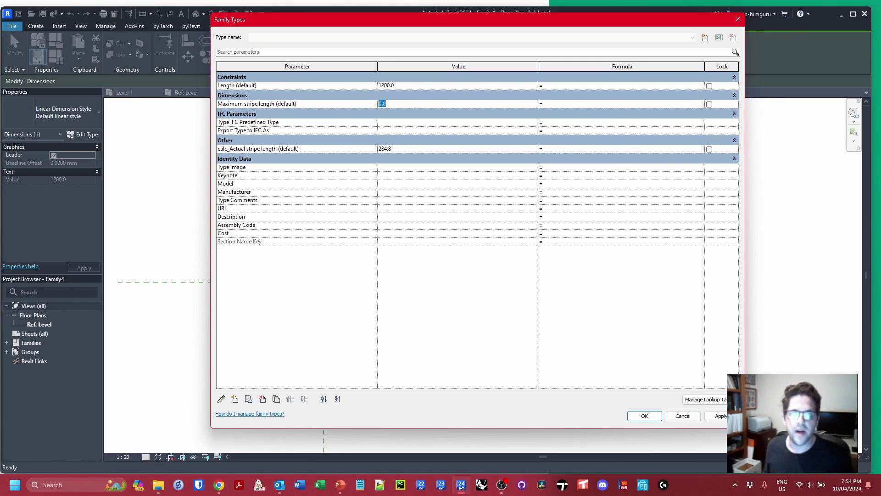
- Change Maximum stripe length to a type parameter and set its value to 250
click(342, 106)
click(221, 399)
click(648, 232)
click(665, 353)
click(406, 103)
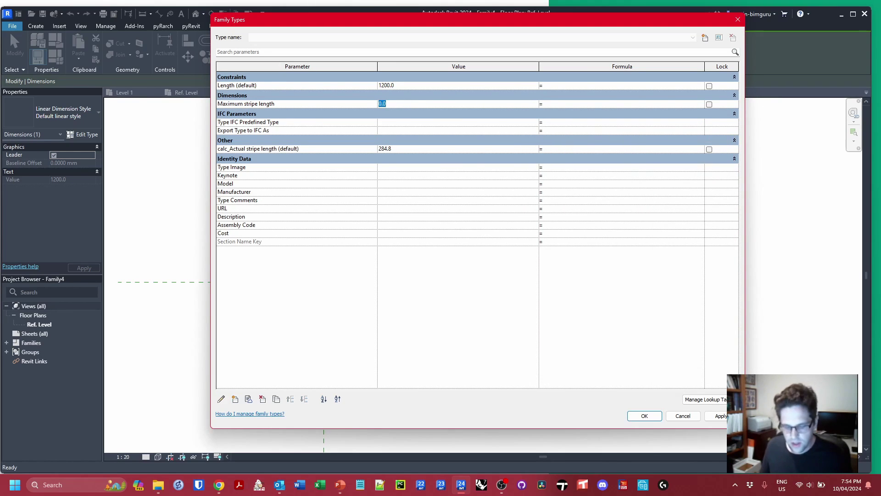
text(250)
click(363, 105)
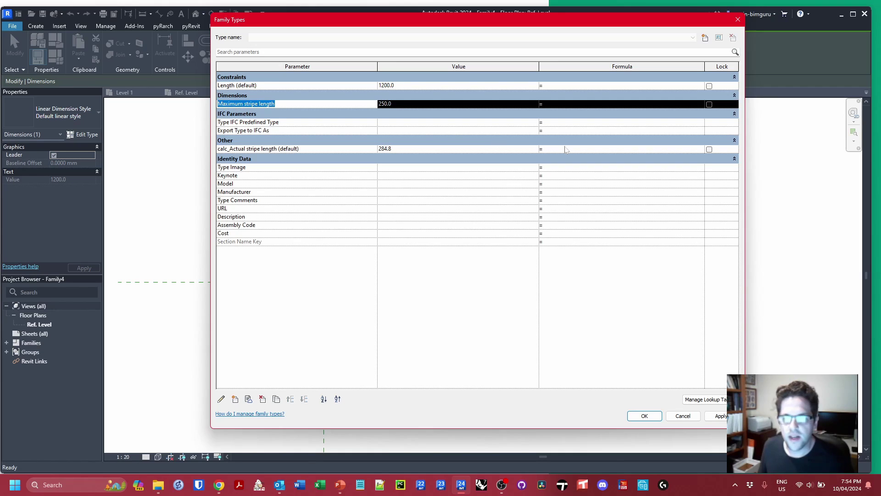
- Try the formula Length/Maximum stripe length on calc_Actual stripe length, wrap it in parentheses and cut it for reuse
click(601, 150)
text(Length/Maximum stripe length)
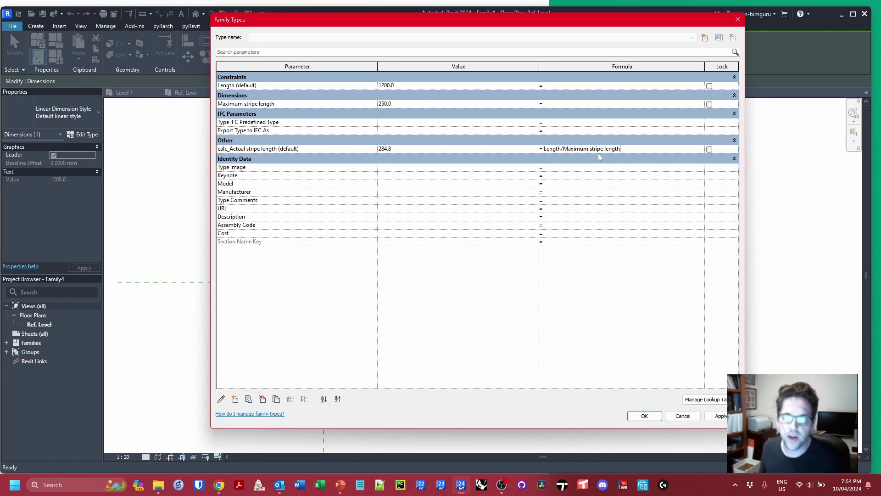
click(627, 188)
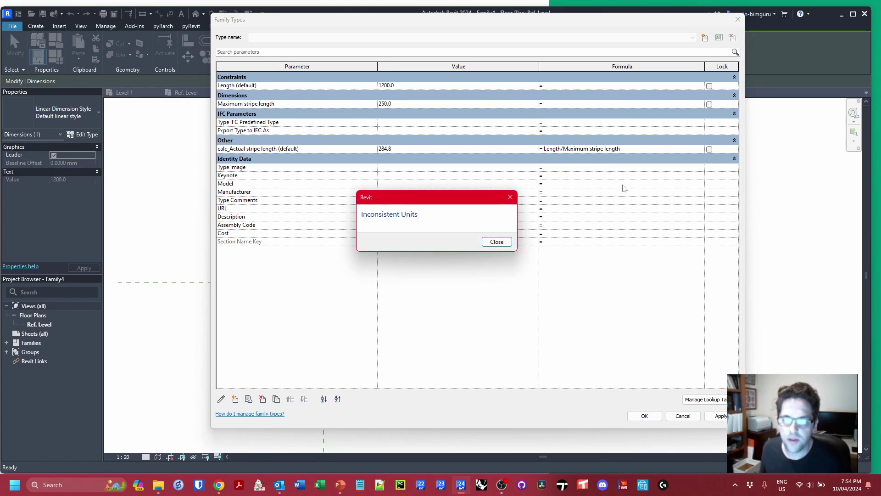
click(497, 242)
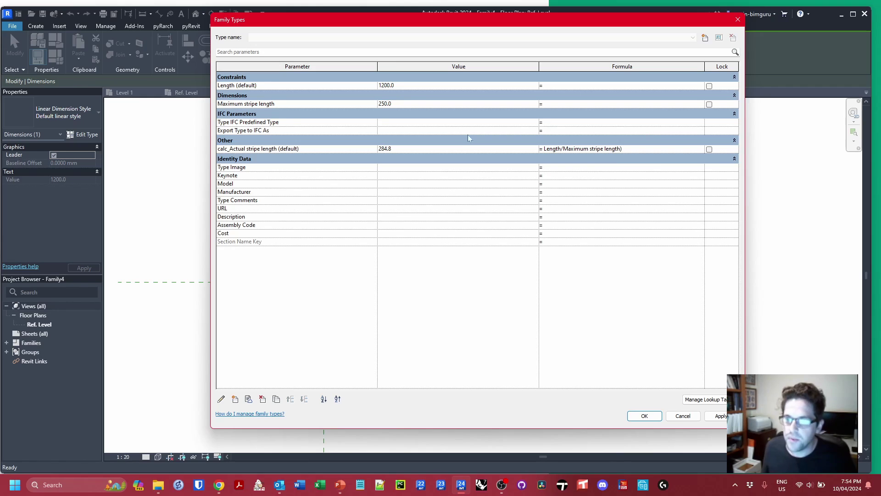
text(()
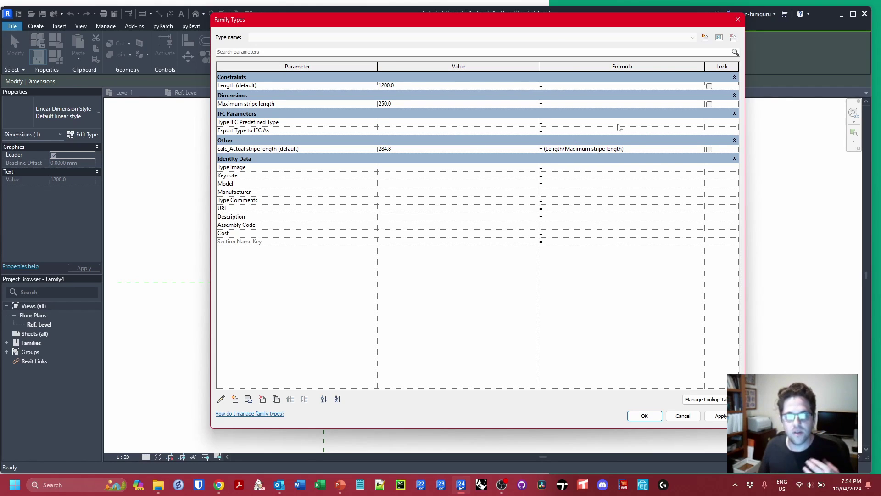
key(ctrl+a)
key(ctrl+x)
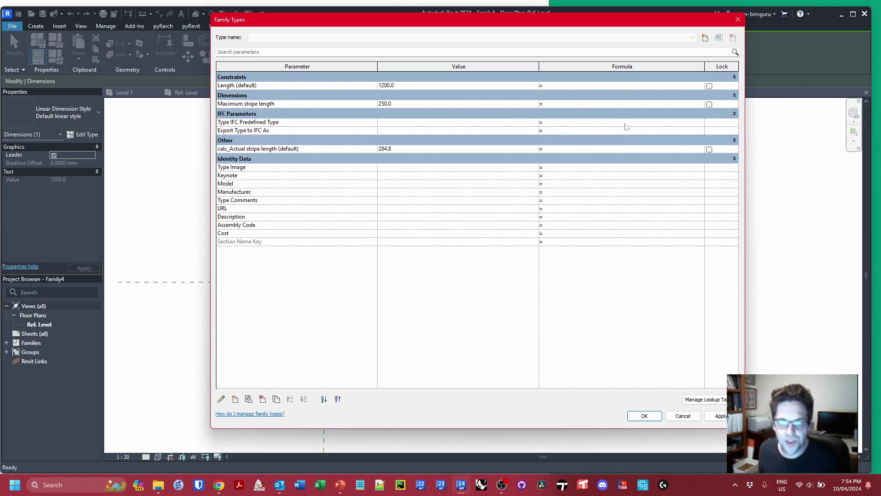
- Add an instance Integer parameter named Actual stripe count, grouped under Other
click(319, 149)
click(235, 399)
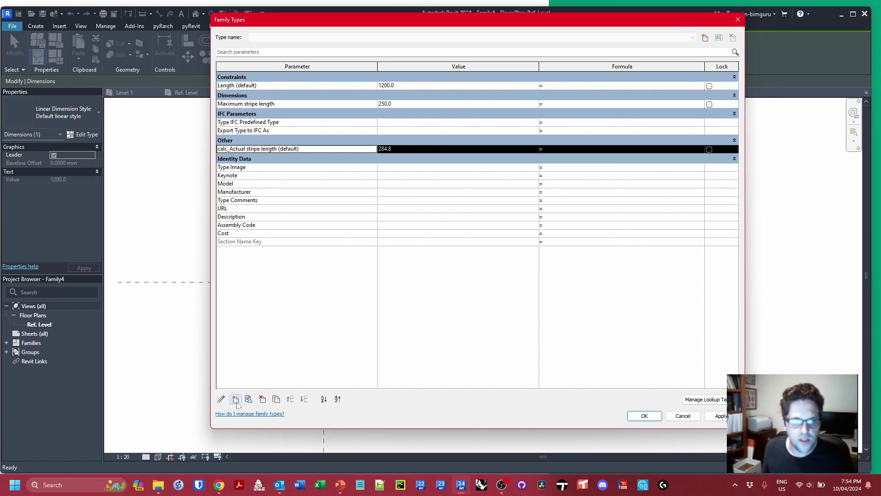
text(Actual stripe count)
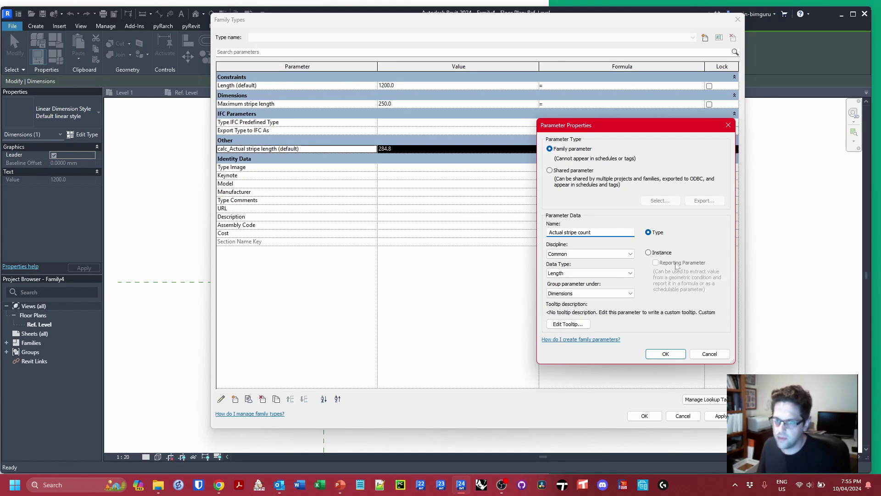
click(648, 252)
click(616, 273)
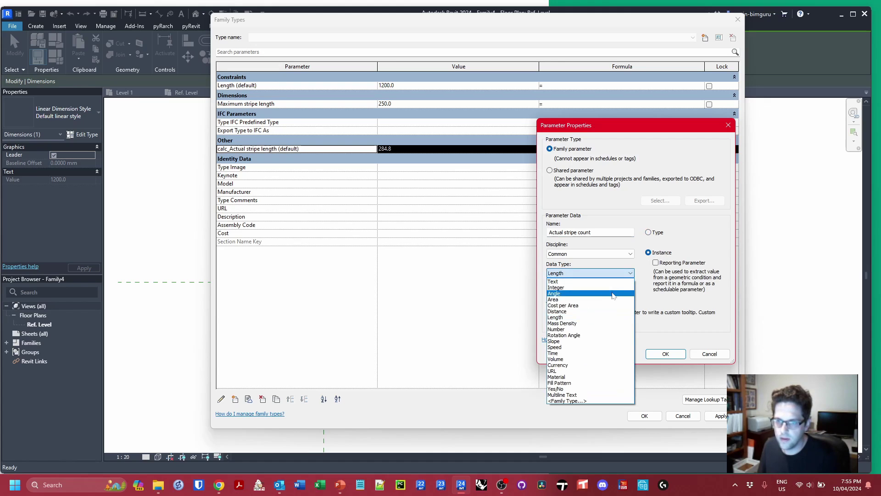
click(611, 293)
key(Return)
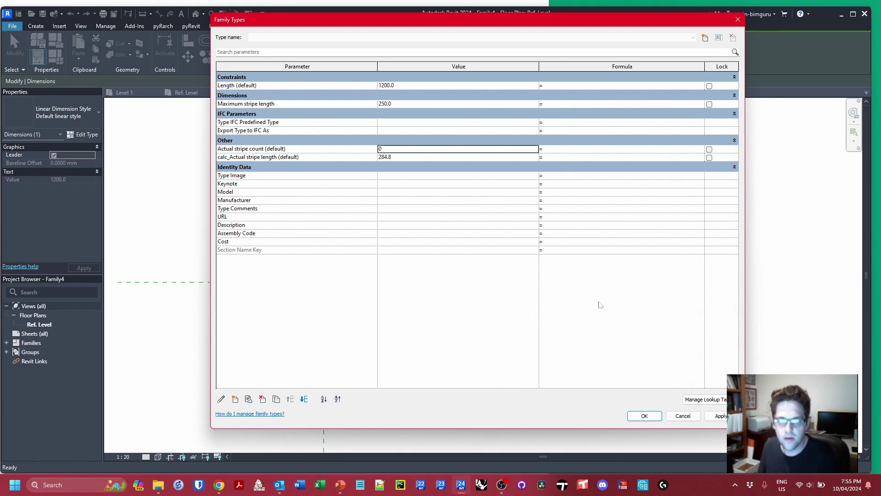
- Set the Actual stripe count formula to roundup(Length / Maximum stripe length)
click(551, 149)
key(ctrl+v)
key(Return)
click(545, 149)
text(roundup)
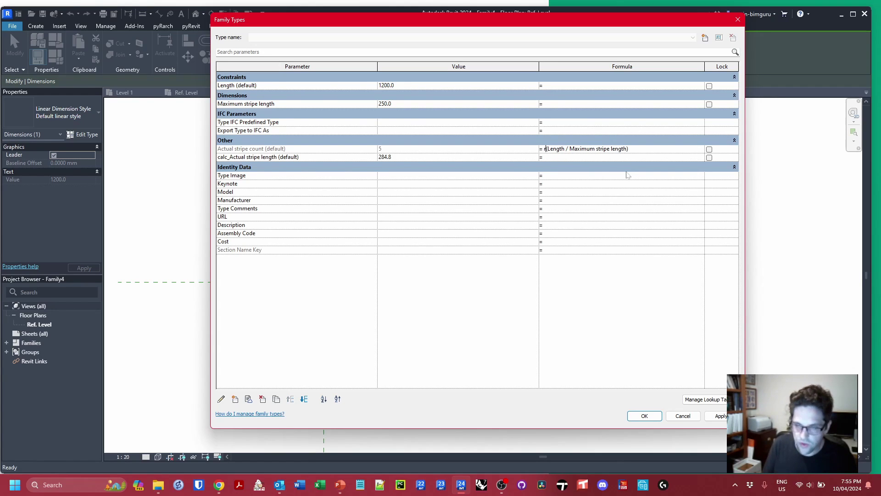
click(627, 193)
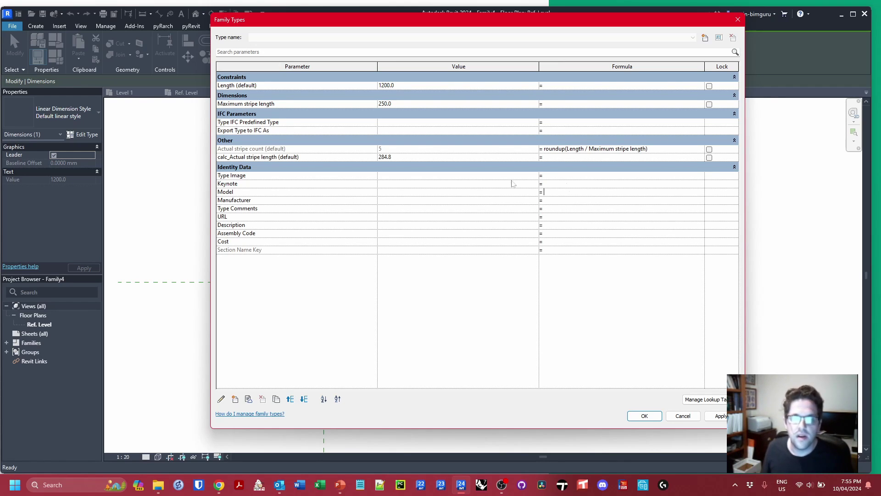
- Set the calc_Actual stripe length formula to Length / Actual stripe count and accept the family types
click(264, 149)
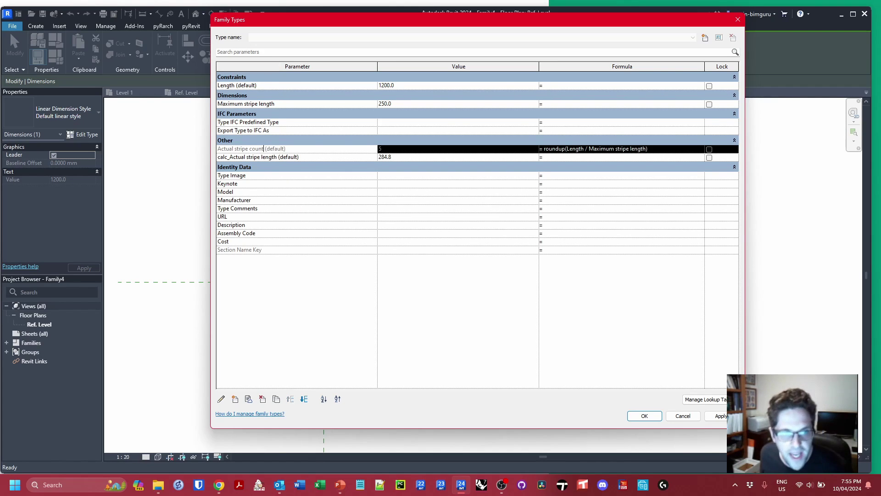
click(297, 104)
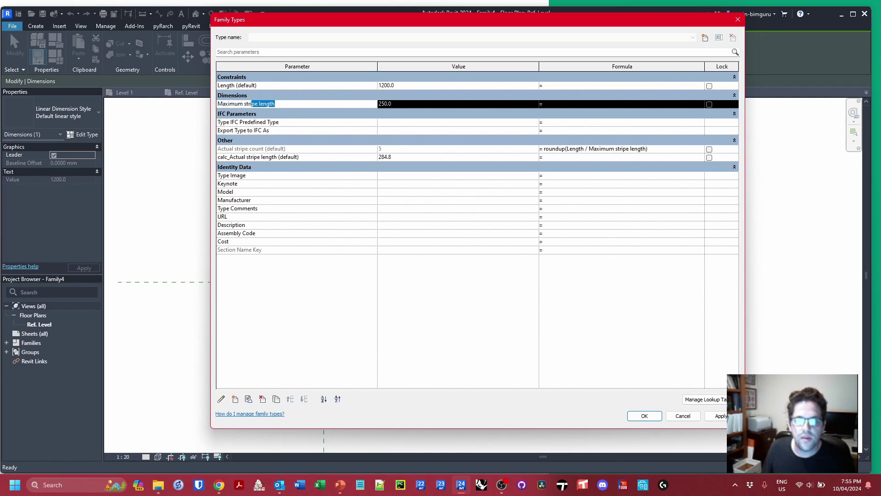
click(259, 149)
click(581, 157)
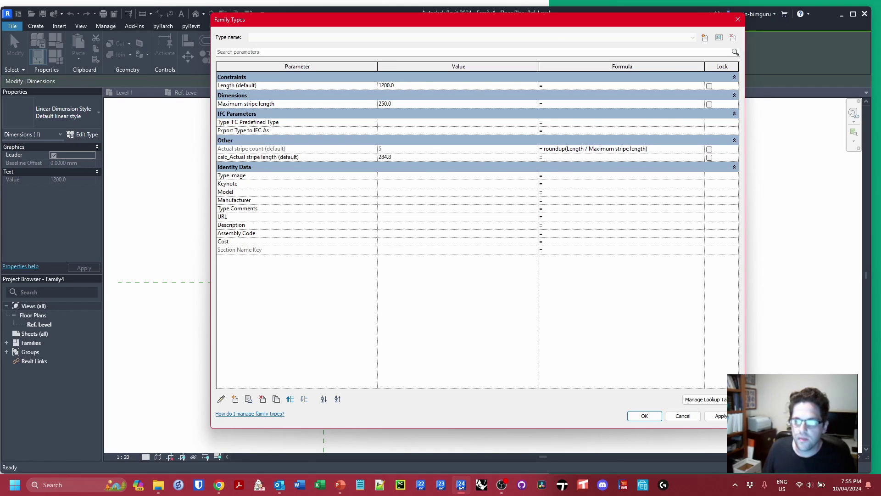
text(Actual stripe count)
key(Return)
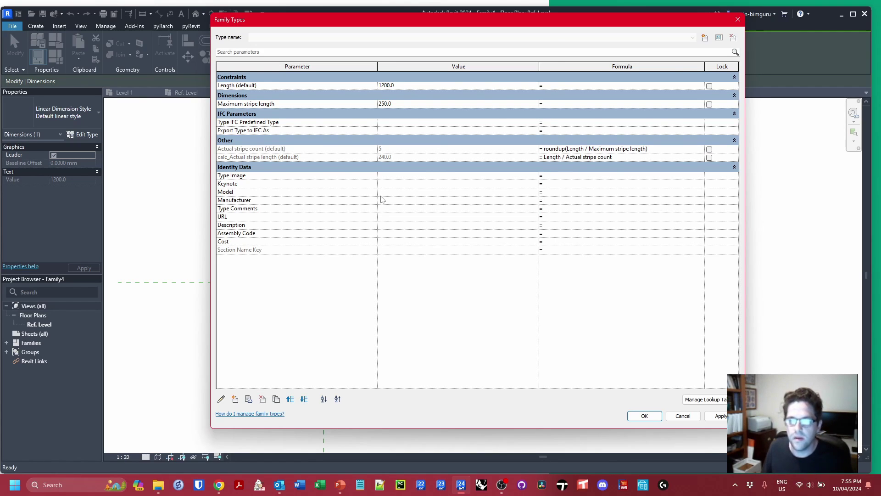
click(346, 160)
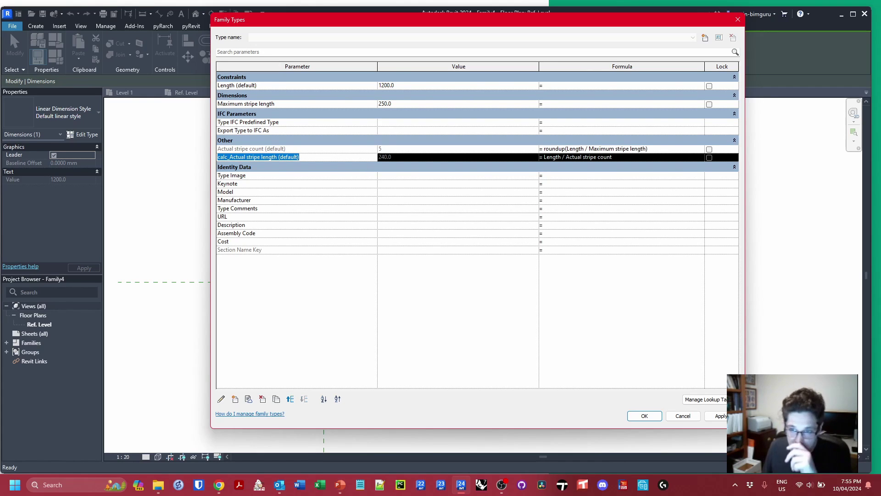
key(End)
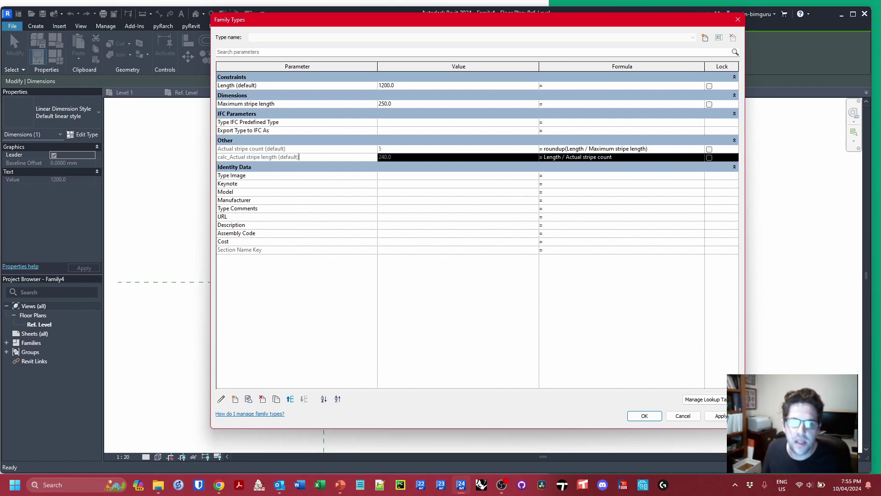
click(645, 416)
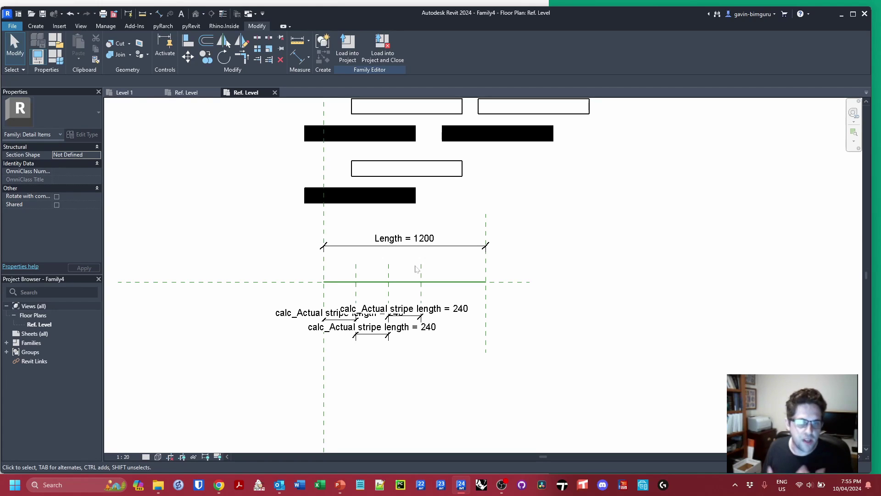
click(418, 197)
ctrl+click(421, 173)
middle_drag(431, 149, 434, 191)
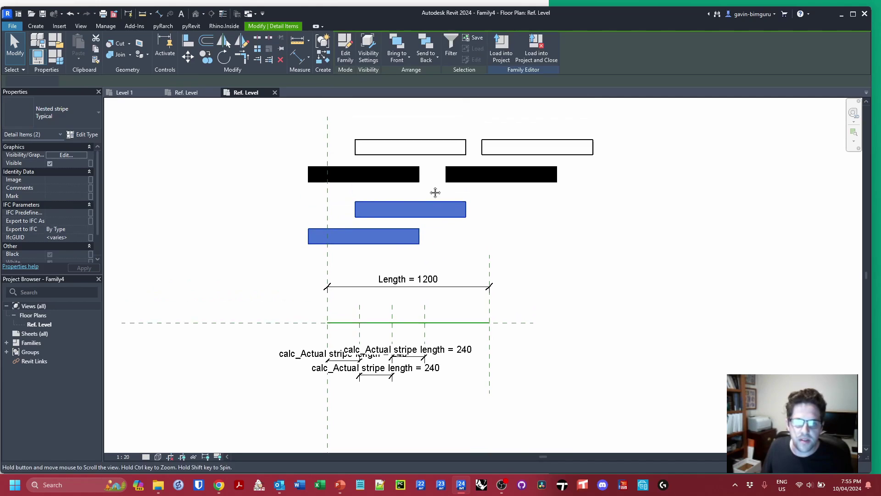
ctrl+click(416, 173)
click(415, 210)
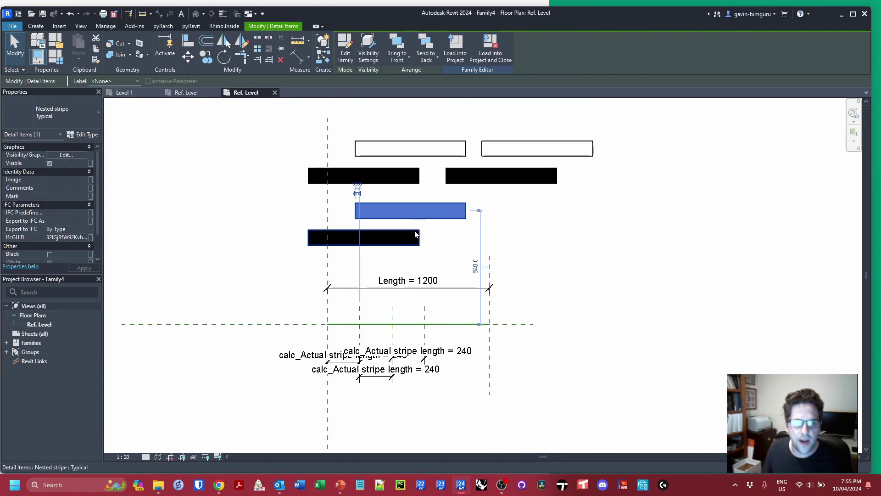
- Associate the nested stripe's Width type parameter with calc_Actual stripe length
click(411, 233)
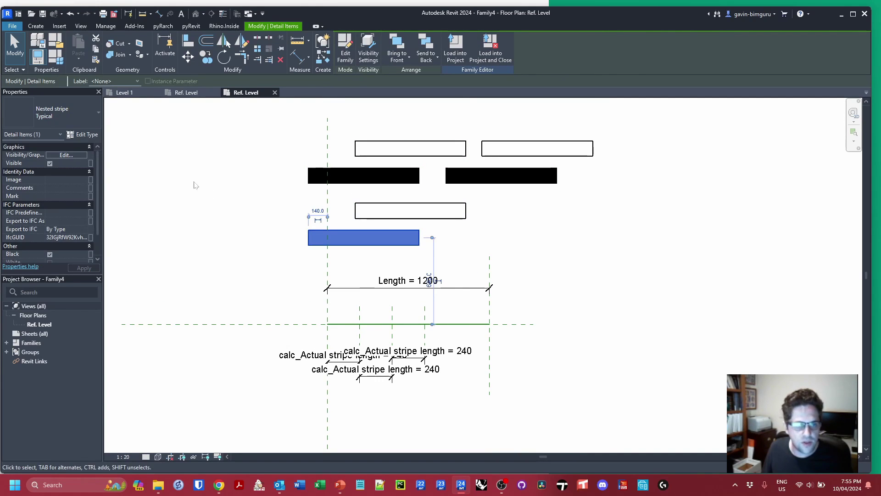
click(82, 134)
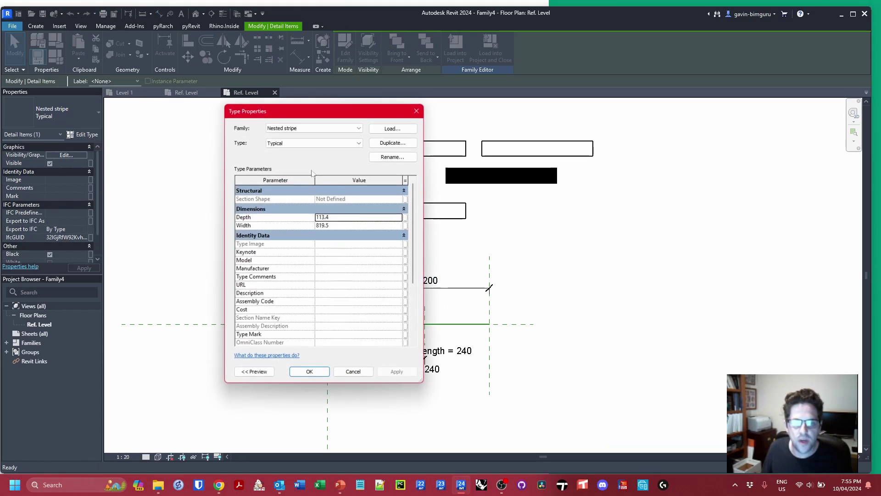
click(407, 225)
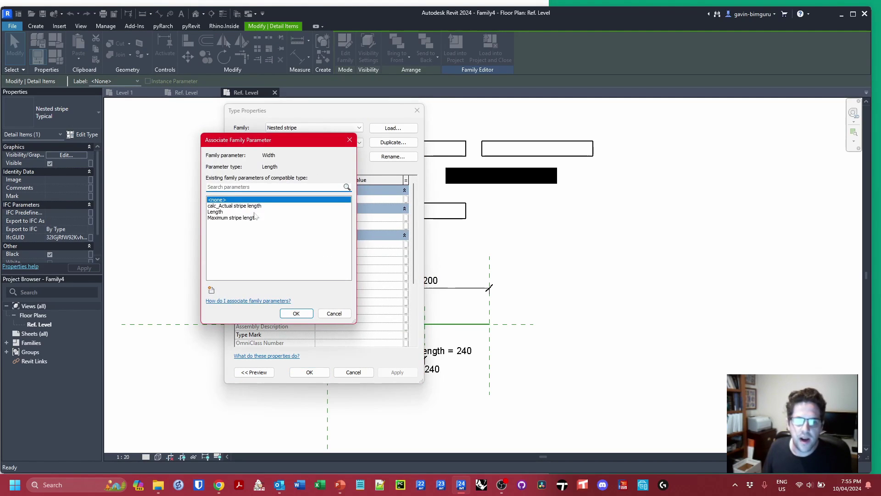
click(237, 212)
click(255, 218)
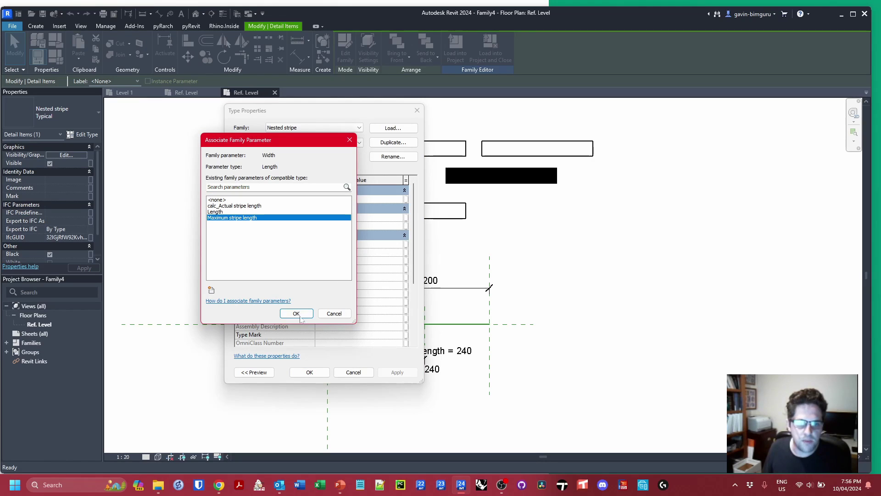
click(275, 200)
click(280, 206)
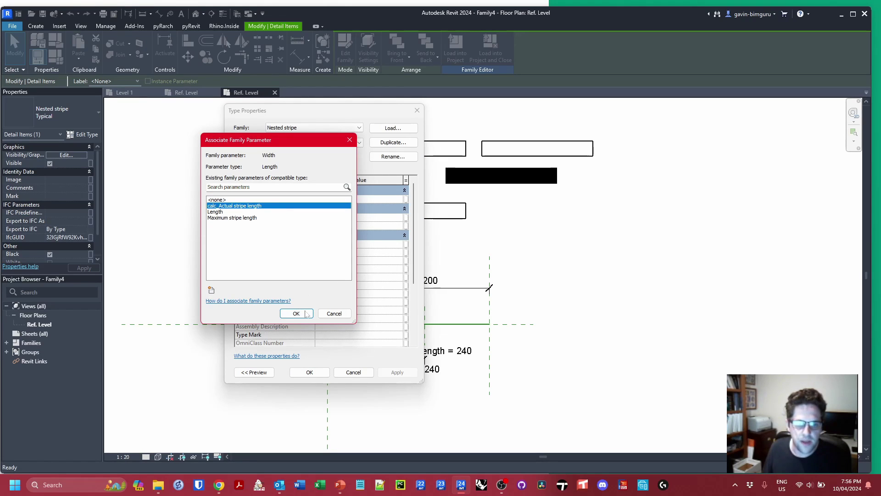
click(296, 313)
click(309, 372)
click(580, 245)
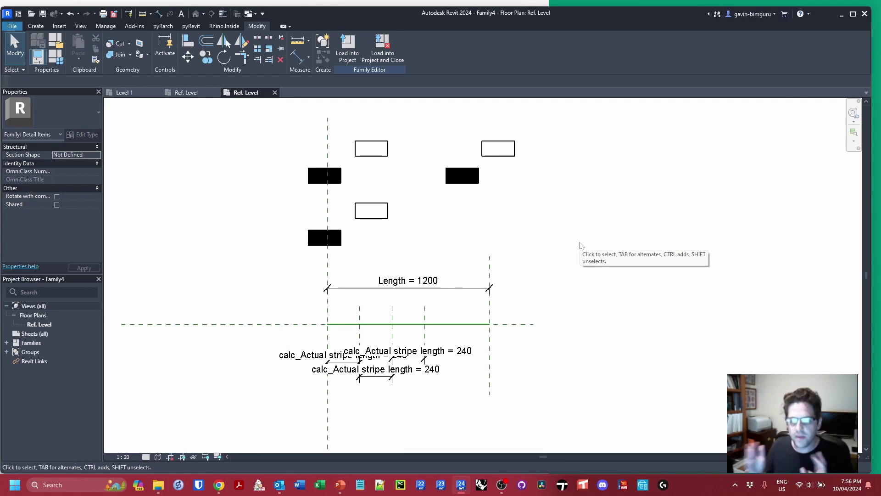
- Set the Depth of the nested stripe's Typical type to 50
click(342, 236)
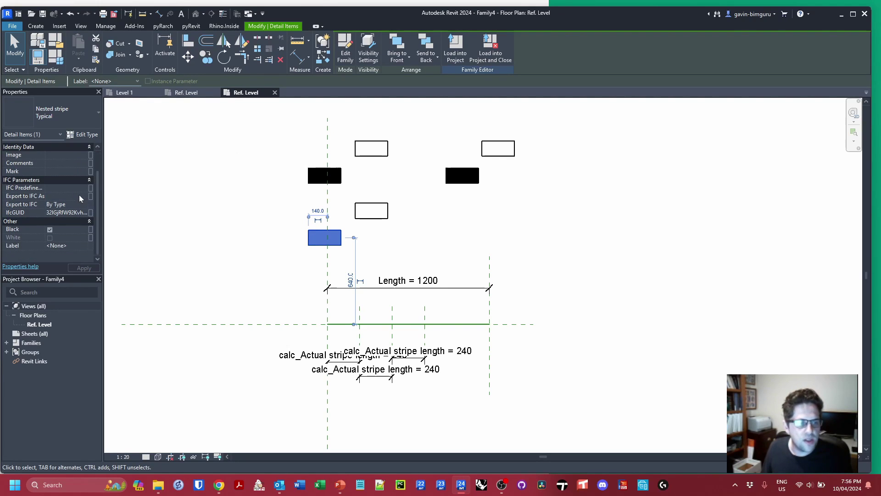
click(82, 134)
click(339, 217)
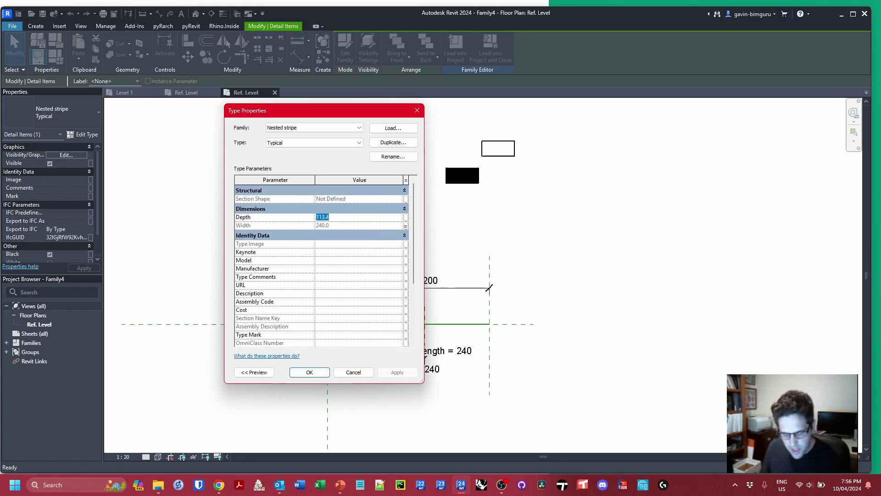
text(140)
key(Return)
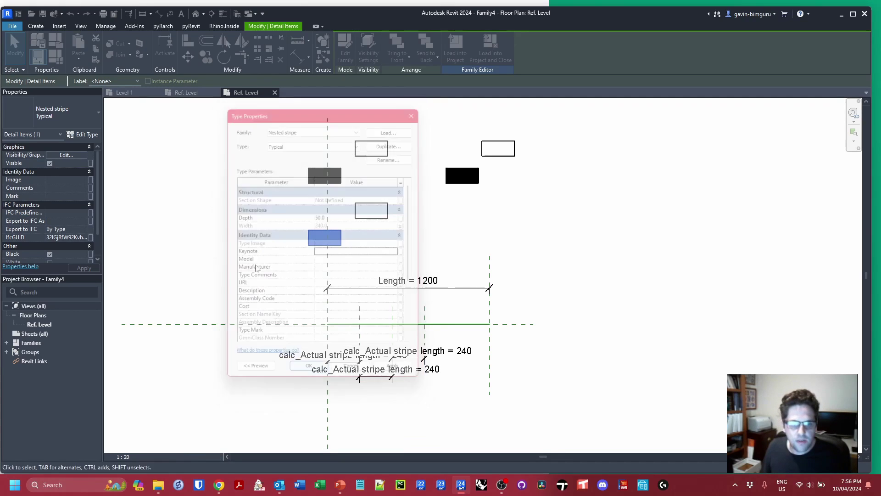
- Associate the nested stripe's Depth with a new family parameter named Stripe width
click(82, 134)
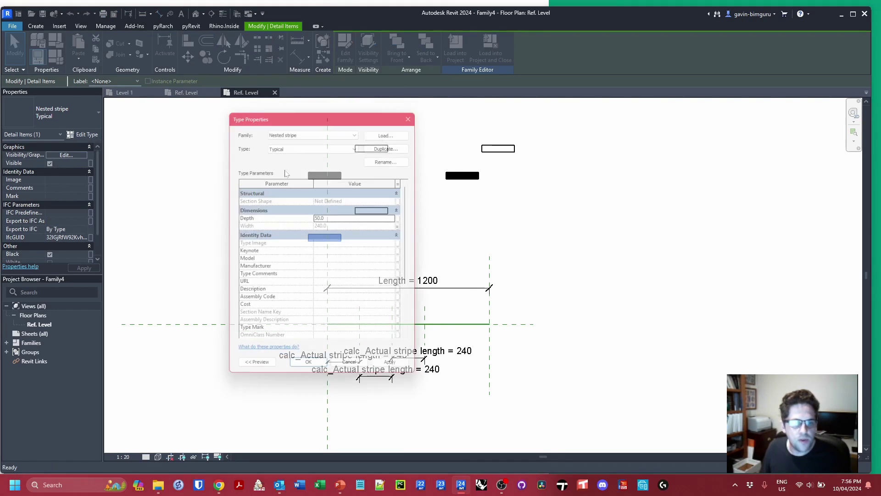
click(405, 219)
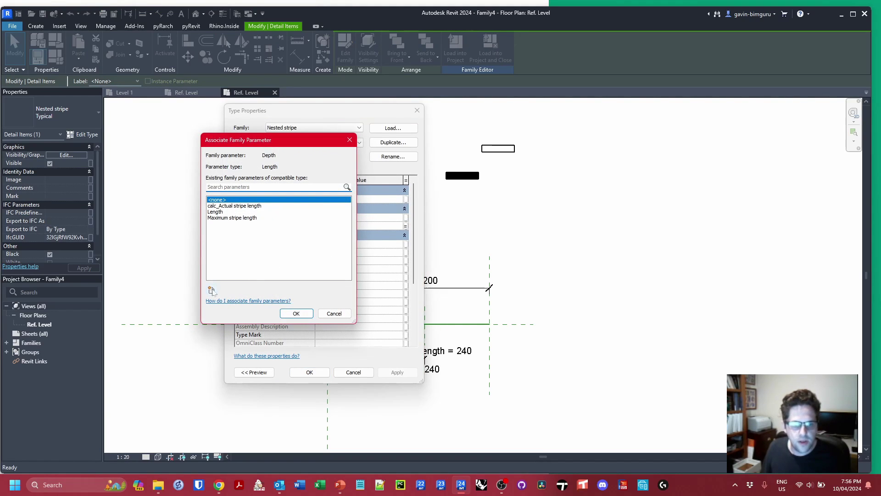
click(211, 290)
text(Stripe width)
key(Return)
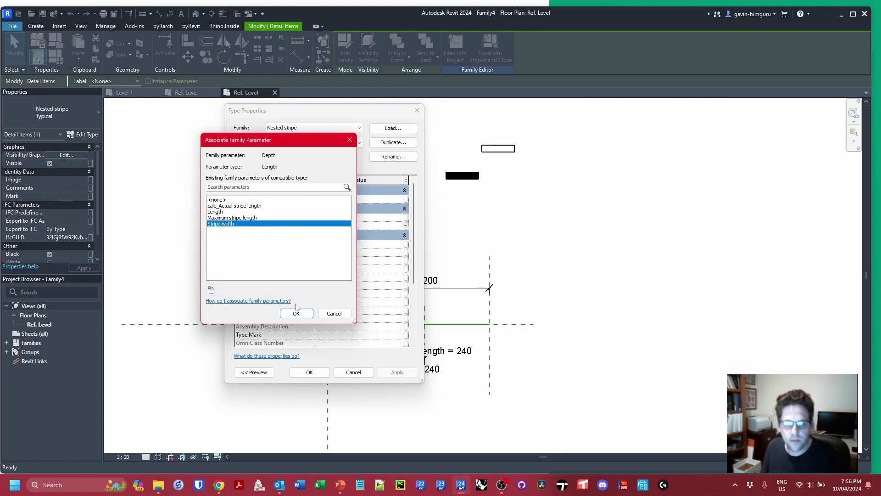
click(296, 313)
click(320, 371)
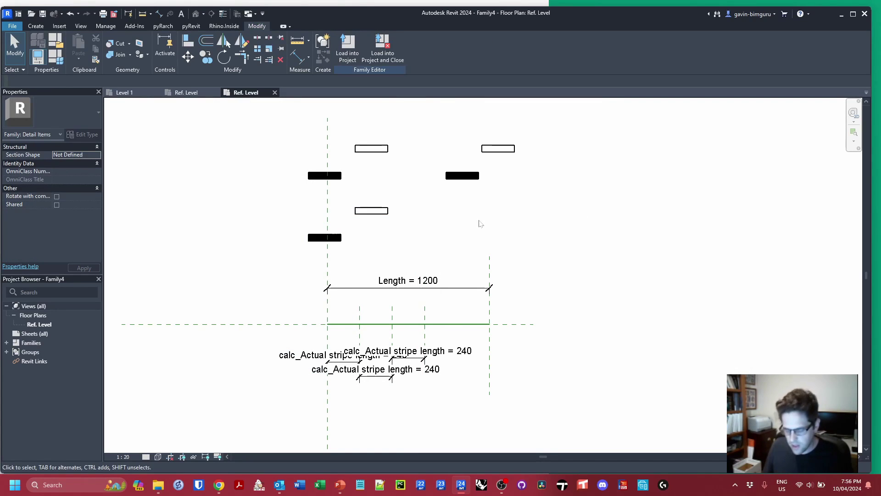
- Align and lock the lowest black stripe to the start plane and the lowest white stripe to the first division plane, both centred on the horizontal reference plane
key(a)
key(l)
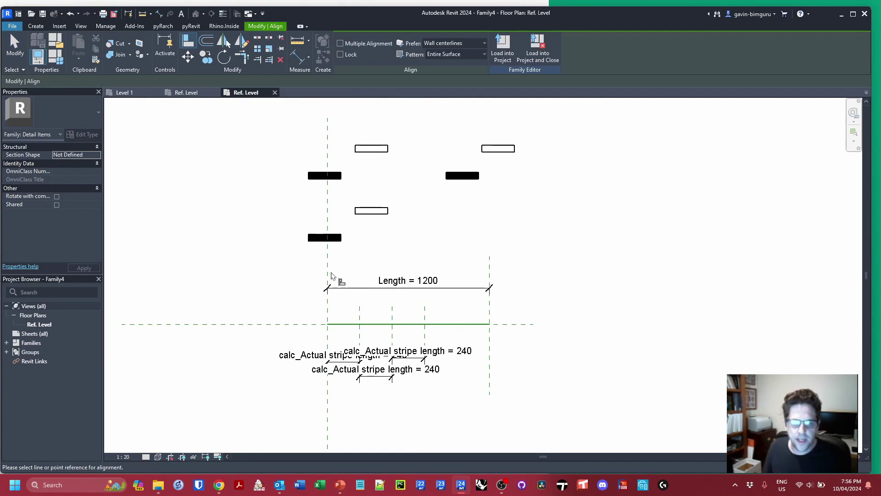
click(310, 237)
click(360, 307)
click(354, 212)
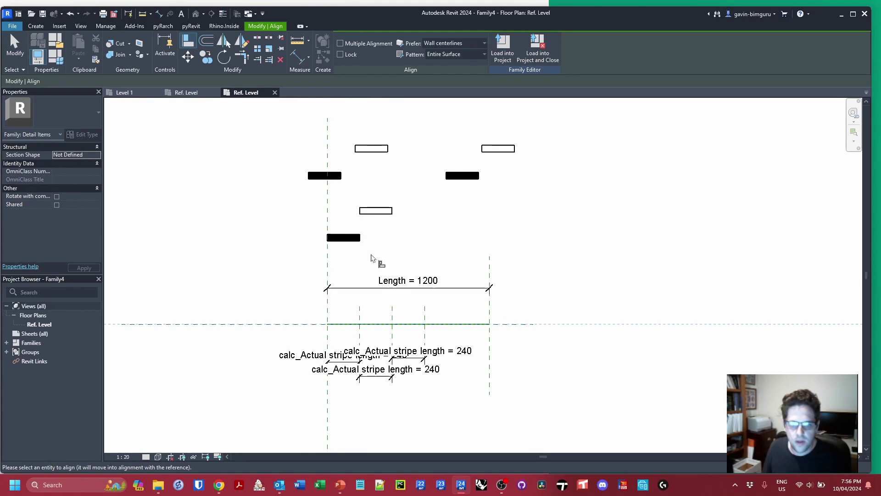
click(360, 240)
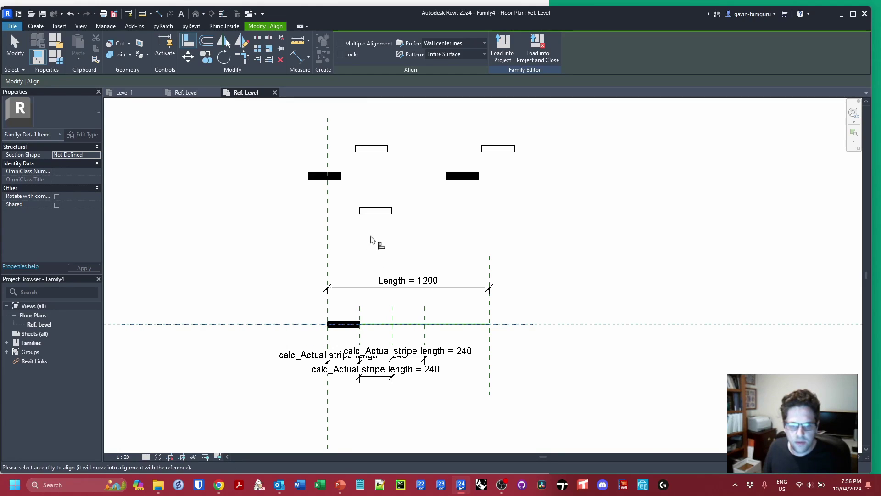
click(383, 211)
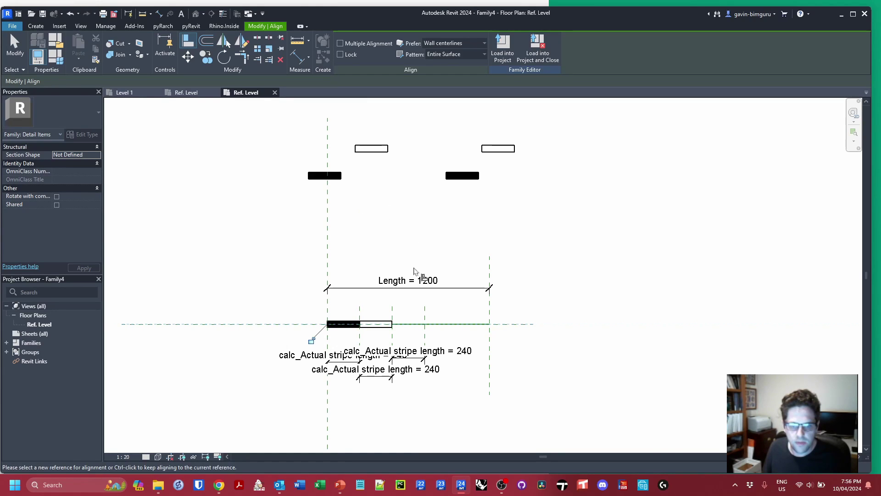
key(Escape)
- Associate the aligned black stripe's visibility with a new instance parameter named Show 1 black stripe only, copying the name for reuse
click(339, 325)
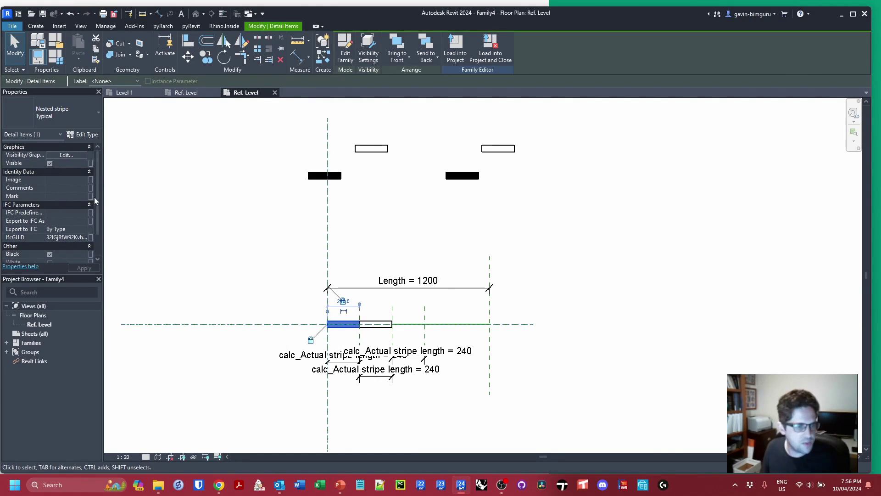
click(91, 163)
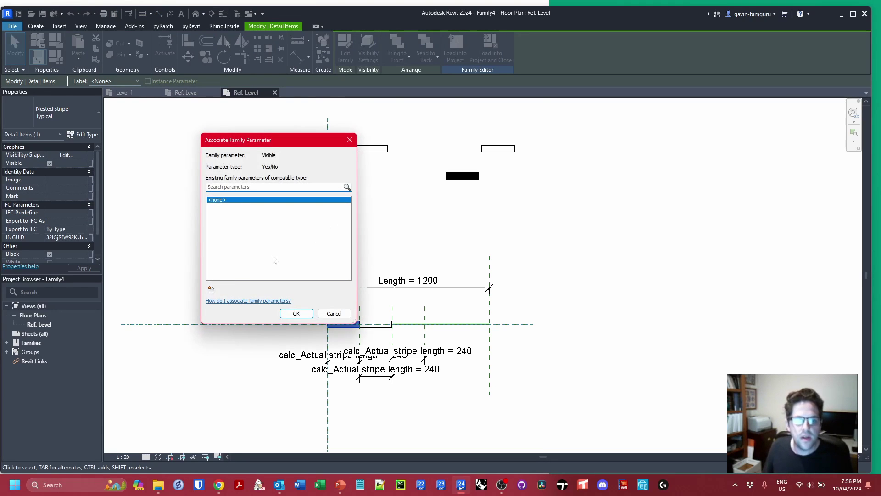
click(211, 289)
text(Show 1)
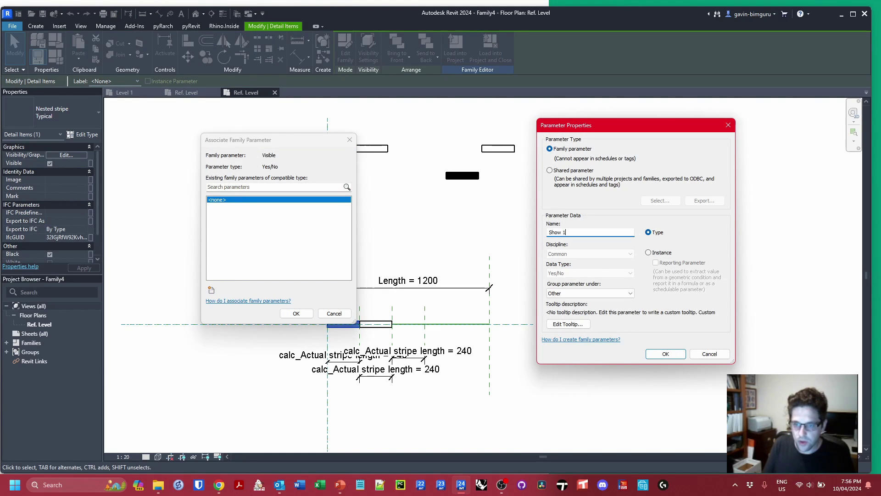
text( black stripe only)
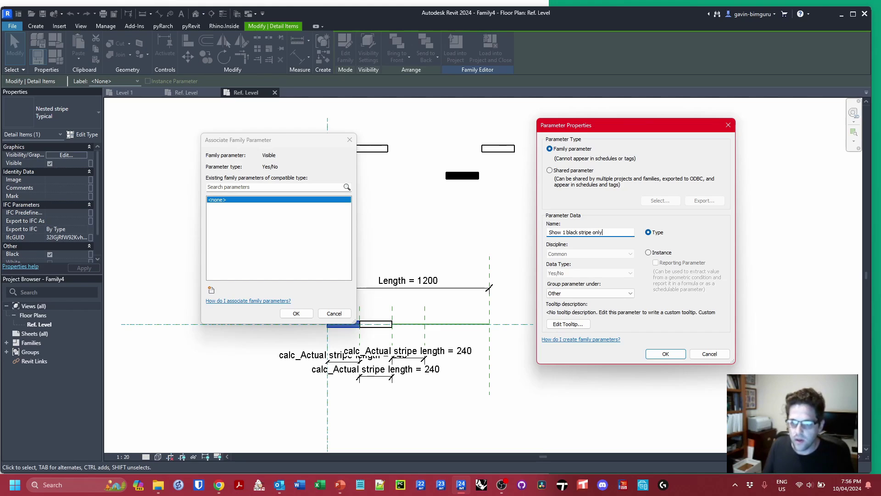
key(ctrl+a)
key(ctrl+c)
click(649, 253)
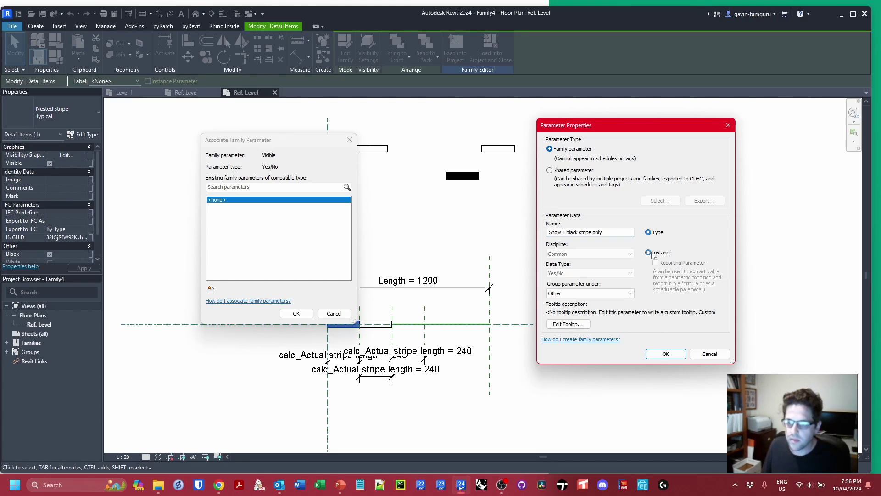
click(665, 354)
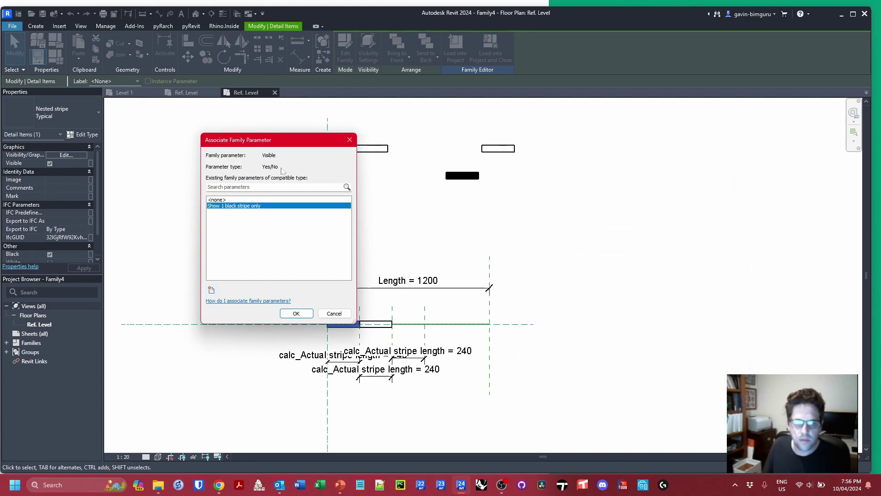
click(297, 313)
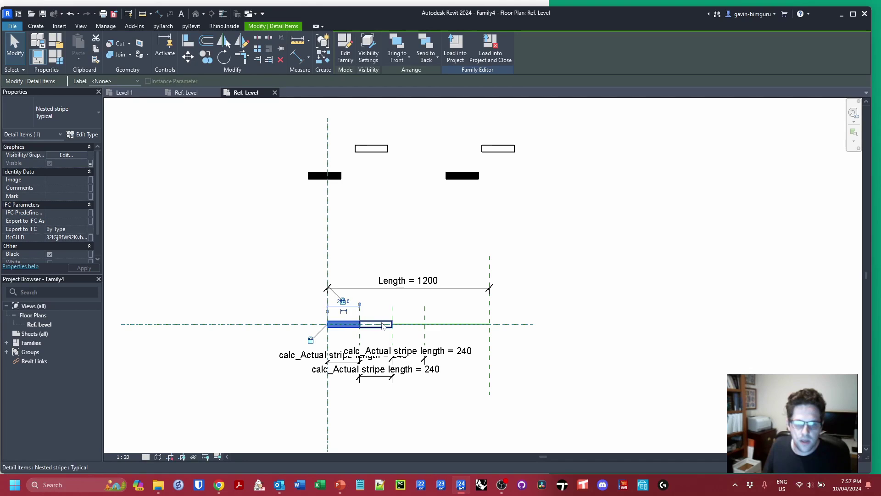
- Associate the lower white stripe's visibility with a new instance parameter named Show 1 white stripe only
click(91, 163)
click(212, 290)
key(ctrl+v)
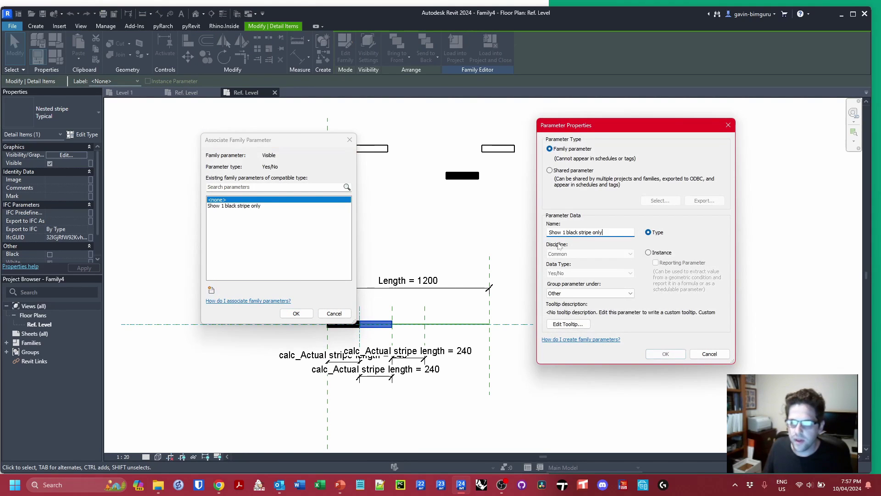
drag(566, 233, 575, 233)
text(white)
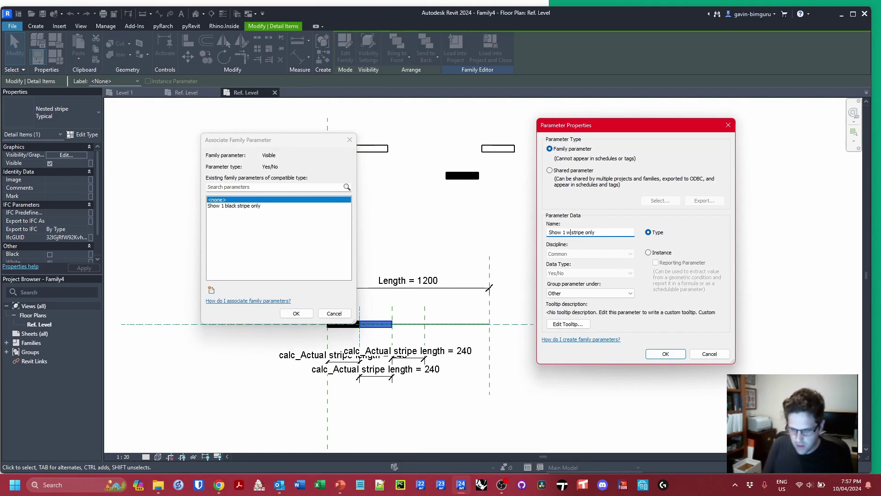
click(648, 252)
click(665, 354)
click(297, 313)
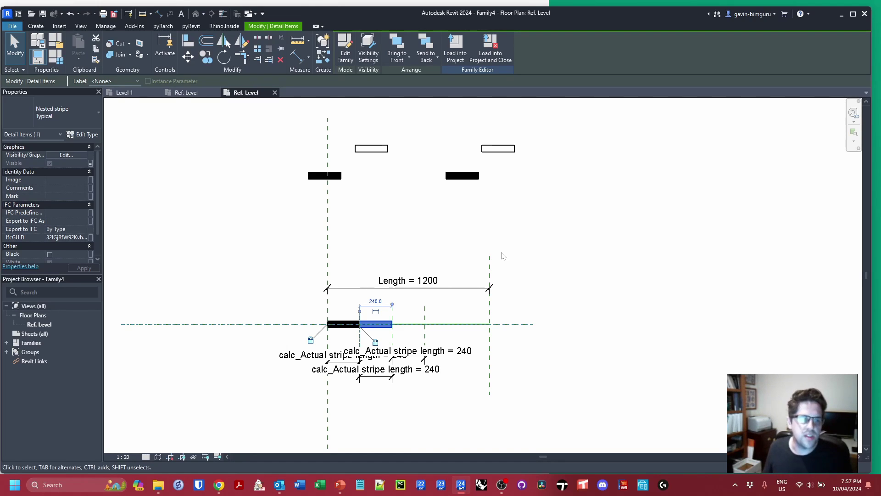
- Add an instance family parameter named calc_Safe stripe count with the Integer data type
click(57, 58)
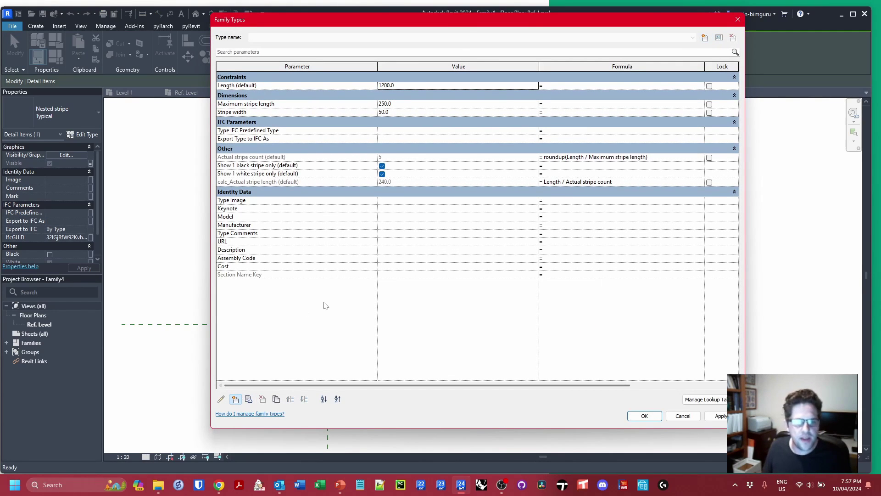
click(235, 399)
text(calc_))
text(afe stripe count)
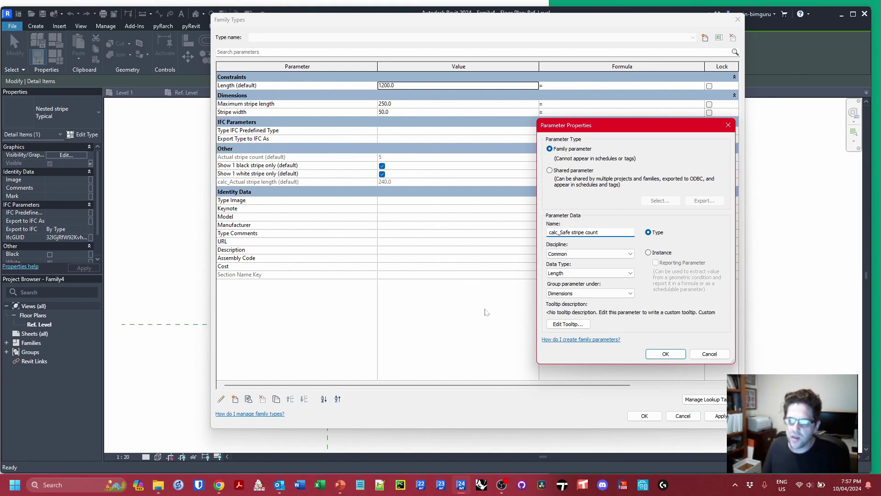
click(654, 252)
click(589, 273)
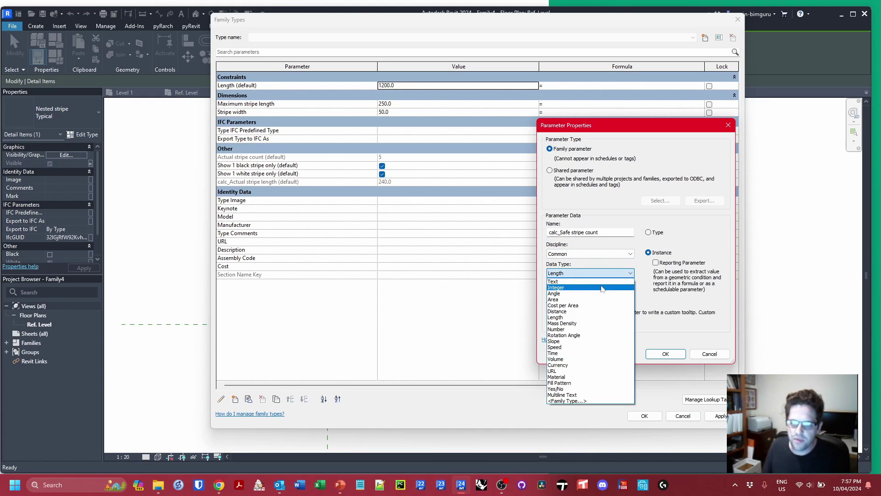
click(585, 285)
key(Return)
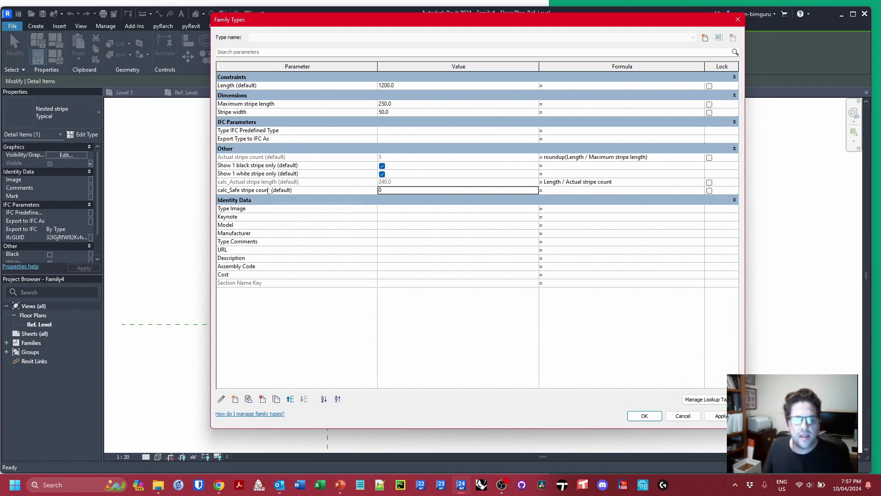
- Set the calc_Safe stripe count formula to if(Actual stripe count > 1, Actual stripe count, 2)
click(264, 157)
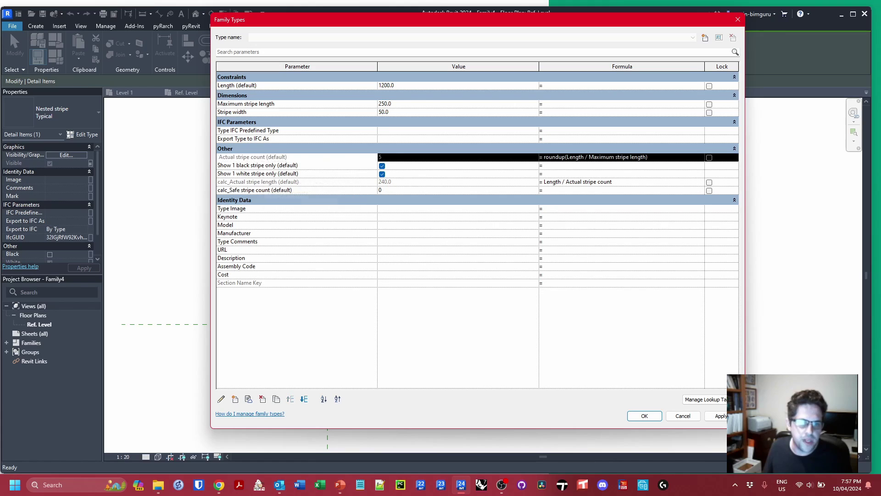
click(568, 191)
text(if(Actual stripe count )
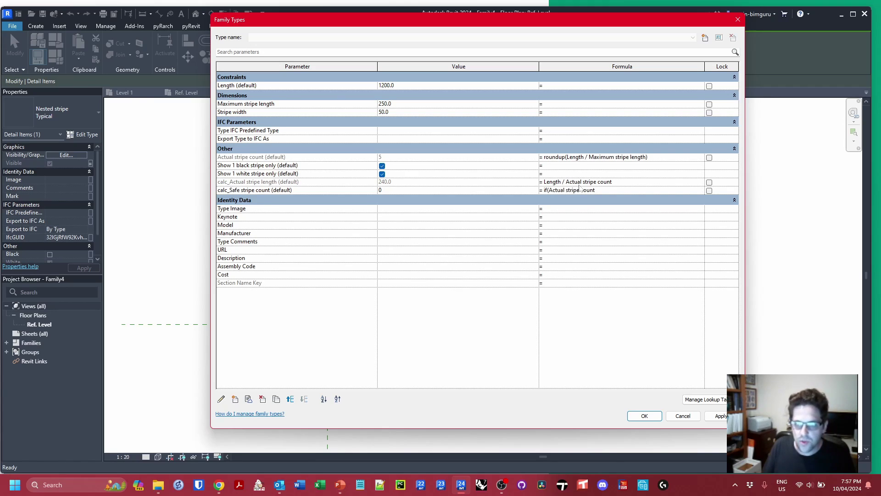
text(>)
text( 2,)
key(BackSpace)
key(BackSpace)
text(1, Actual stripe count )
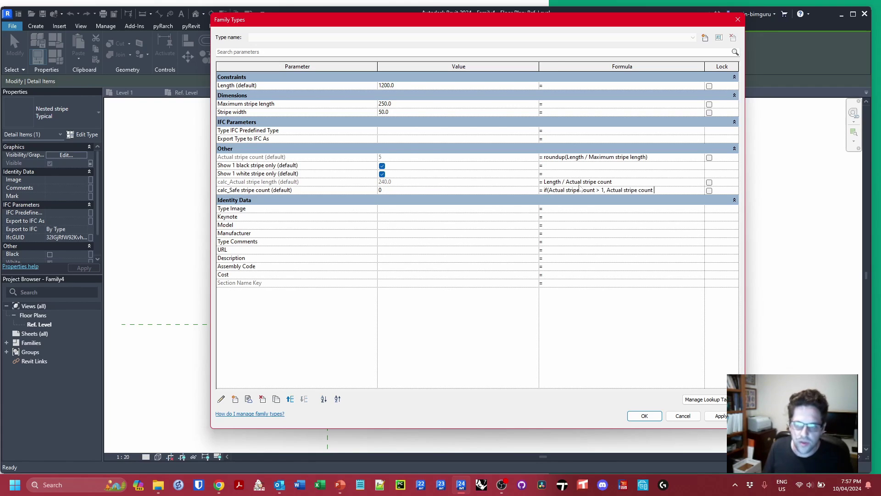
text(, 2)
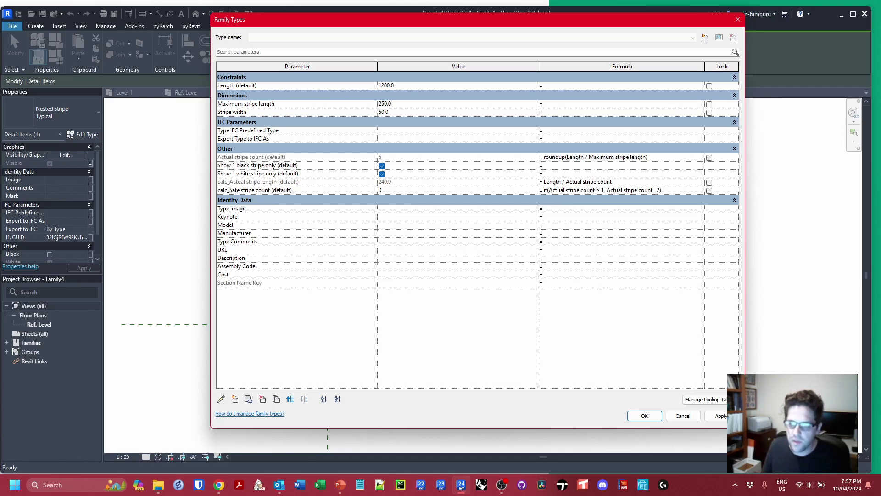
click(661, 209)
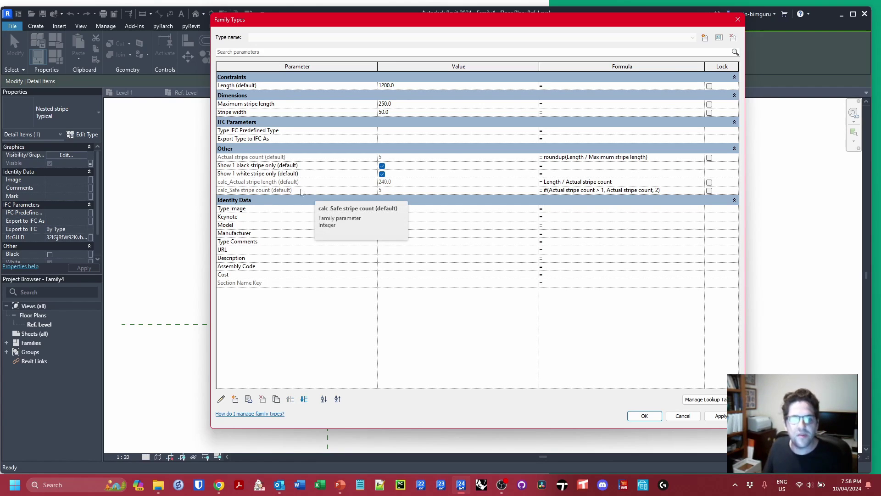
- Change the calc_Actual stripe length formula to Length / calc_Safe stripe count and apply the family parameter changes
click(270, 193)
click(270, 191)
key(ctrl+c)
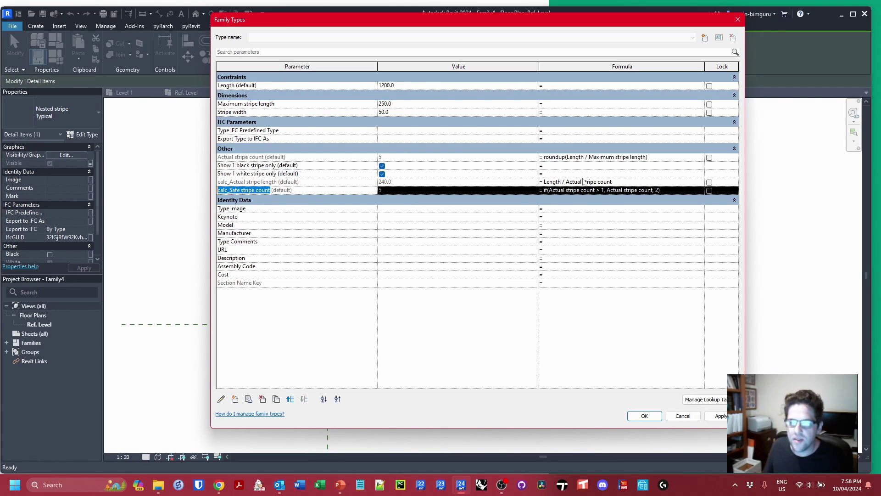
click(569, 183)
drag(566, 181, 609, 182)
key(ctrl+v)
click(604, 234)
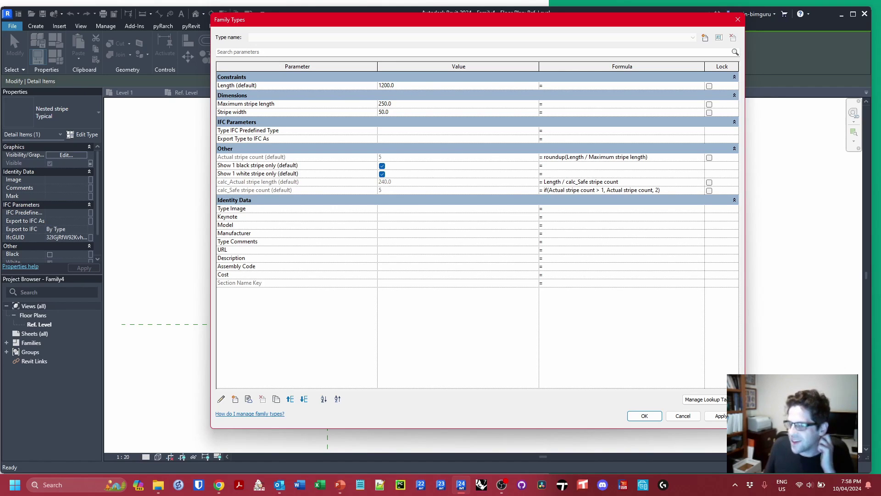
click(307, 166)
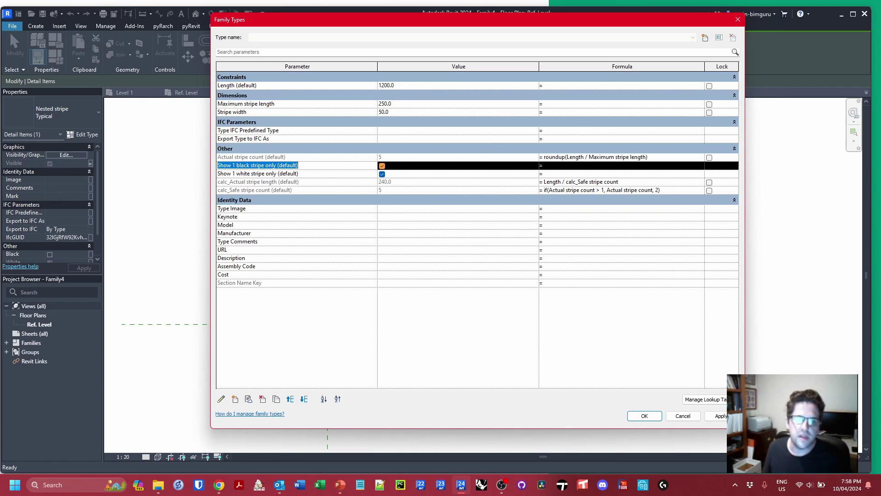
click(644, 416)
- Inside the black array group, associate the stripe's visibility with a new instance parameter named Show array black stripe, copying the name for reuse
scroll(366, 322, up, 2)
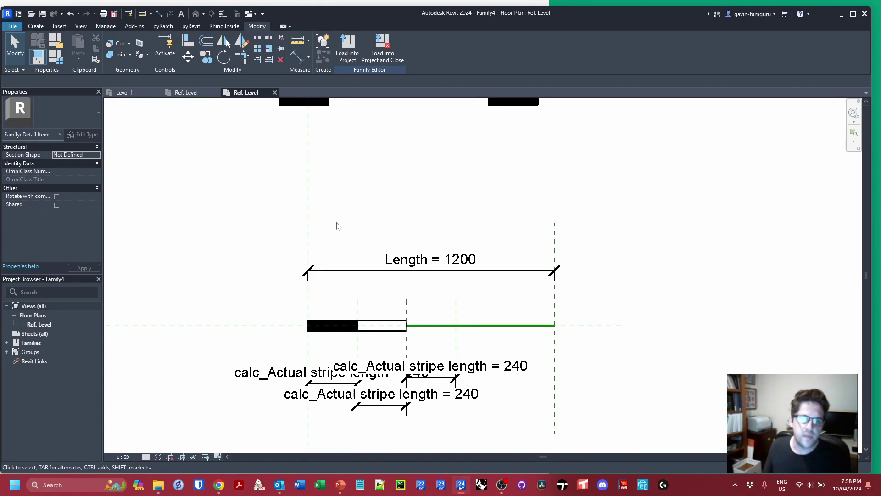
middle_drag(356, 198, 376, 278)
double_click(344, 176)
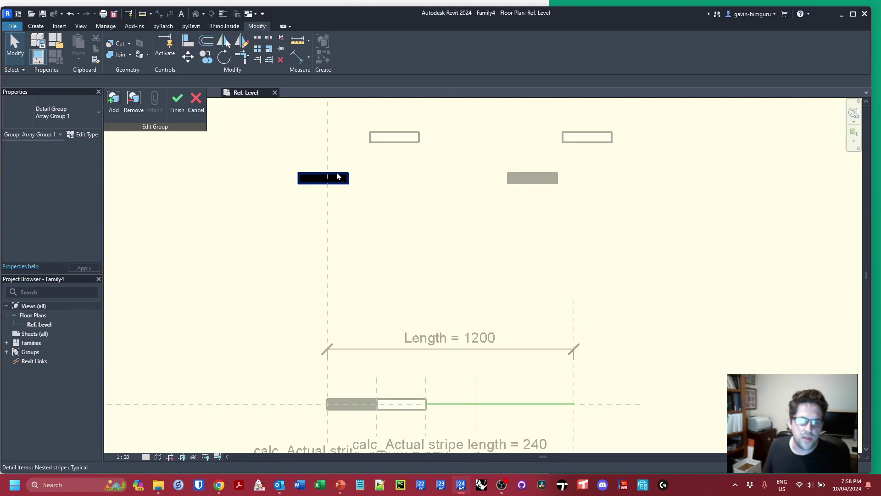
click(340, 178)
click(90, 164)
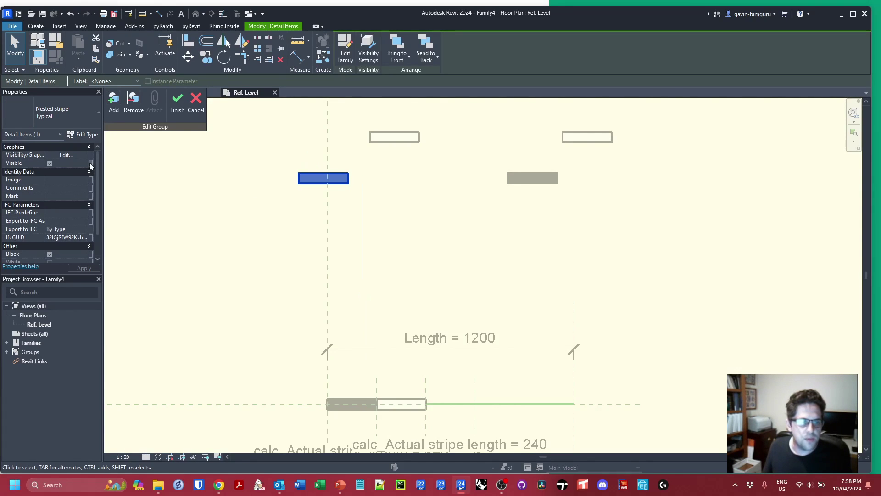
text(Show array black stripe)
key(ctrl+a)
key(ctrl+c)
click(648, 252)
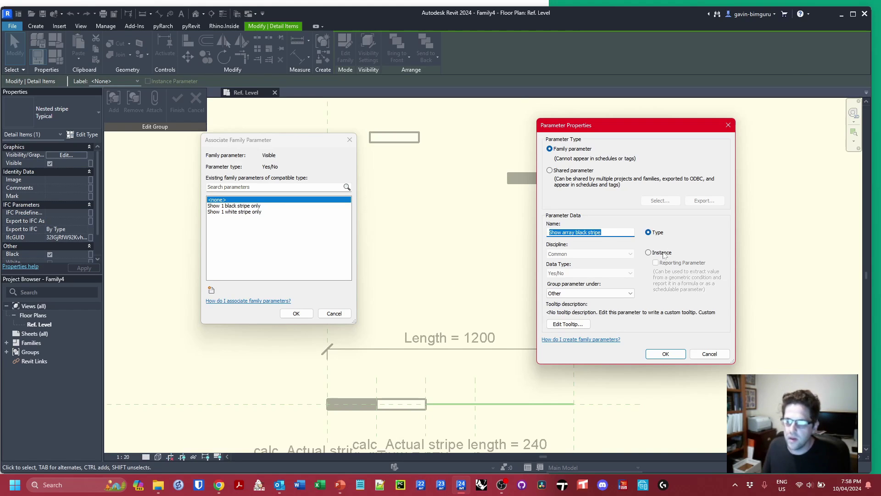
click(655, 352)
click(296, 313)
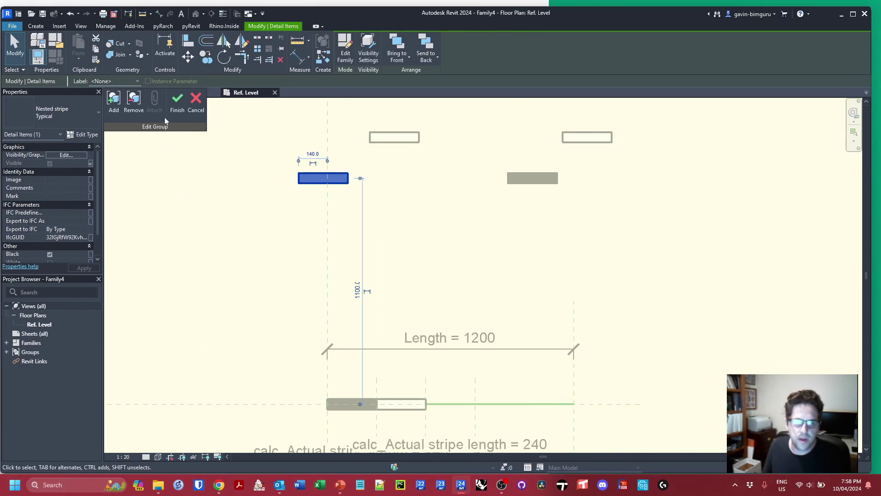
- Inside the white array group, associate the stripe's visibility with a new instance parameter named Show array white stripe, and finish the group edit
double_click(395, 137)
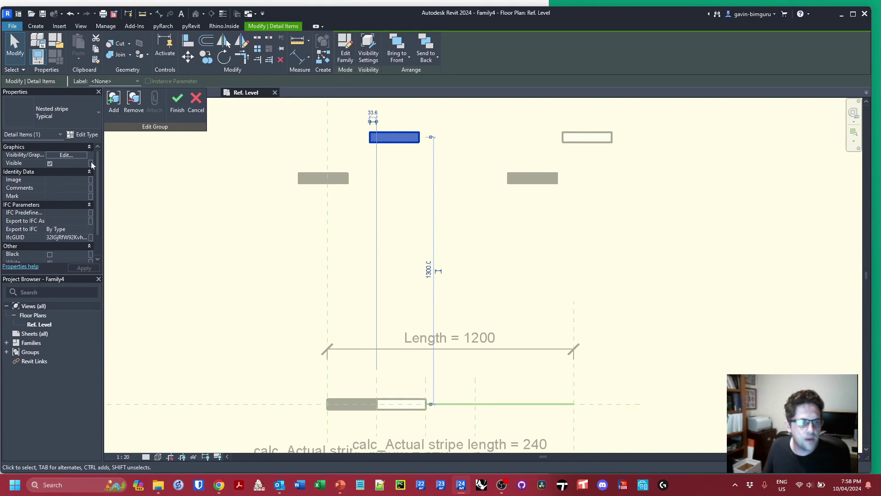
click(91, 164)
click(211, 290)
key(ctrl+v)
double_click(582, 232)
text(white)
click(648, 252)
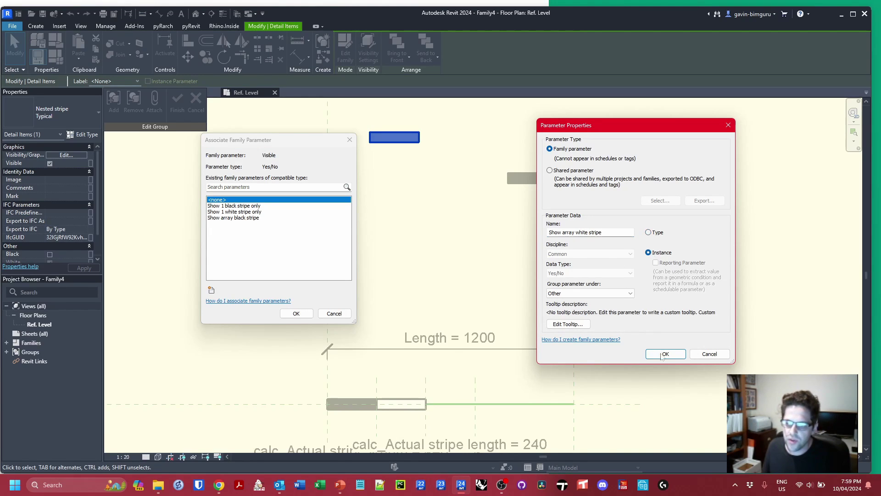
click(665, 354)
click(296, 313)
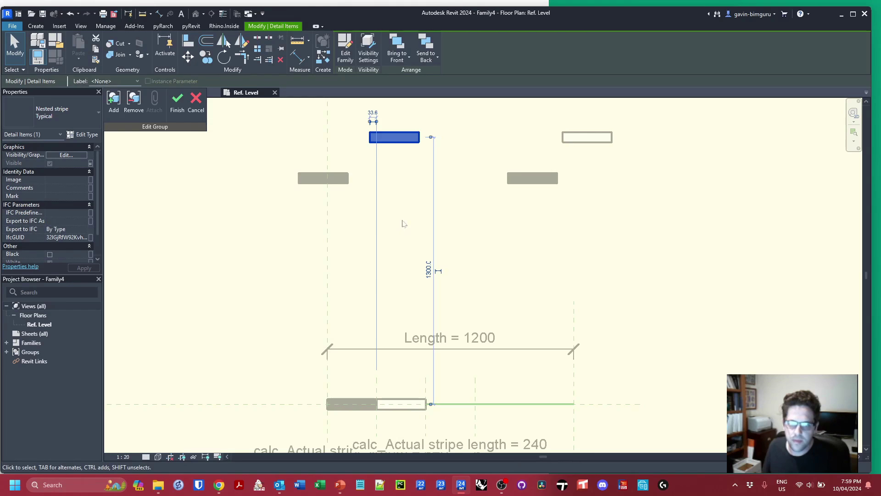
click(403, 224)
click(177, 101)
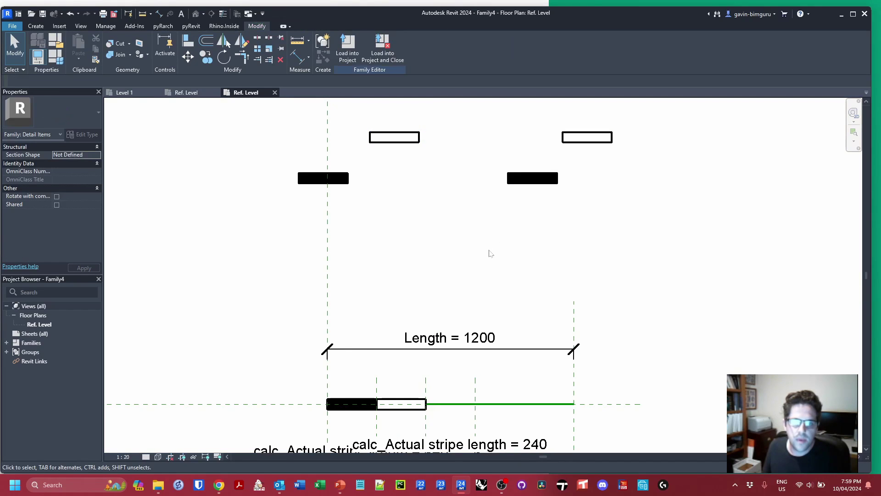
- Label the white stripe array's count with a new instance parameter named calc_Safe white stripe count, copying the name for reuse
click(403, 145)
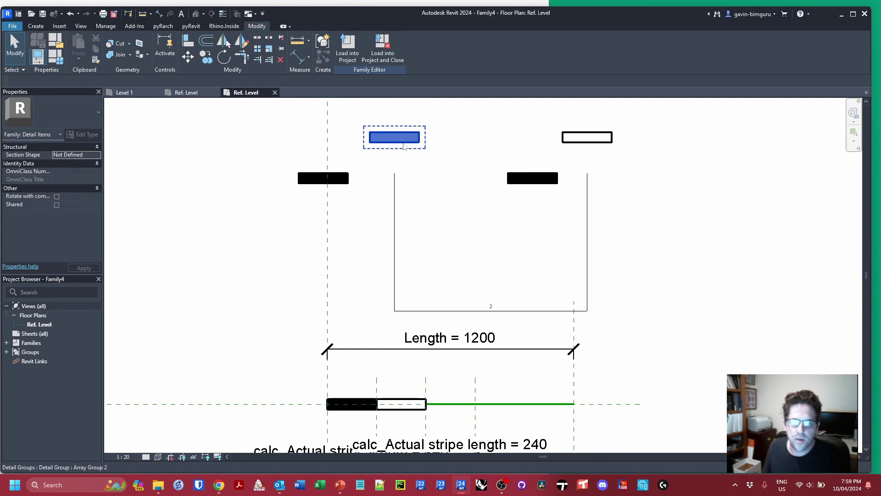
click(588, 184)
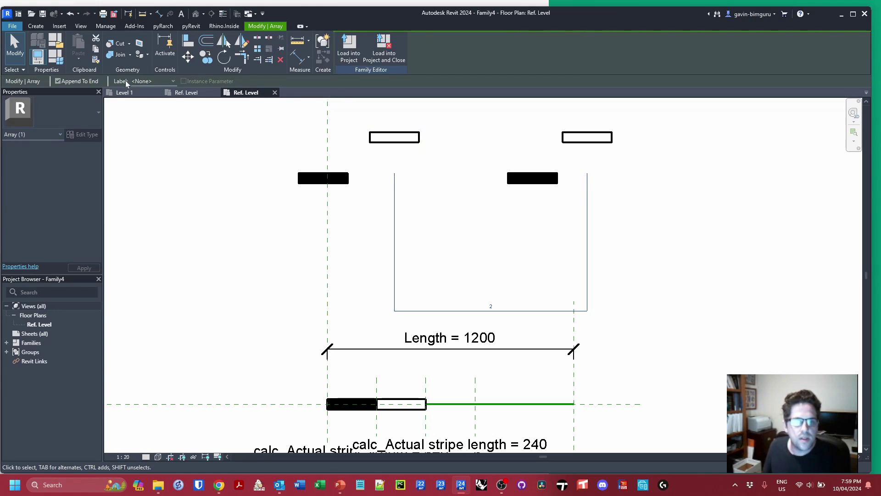
click(143, 81)
click(147, 90)
text(calc_Safe white stripe count)
key(ctrl+a)
key(ctrl+c)
click(656, 253)
click(666, 354)
- Label the black stripe array's count with a new instance parameter named calc_Safe black stripe count
click(334, 183)
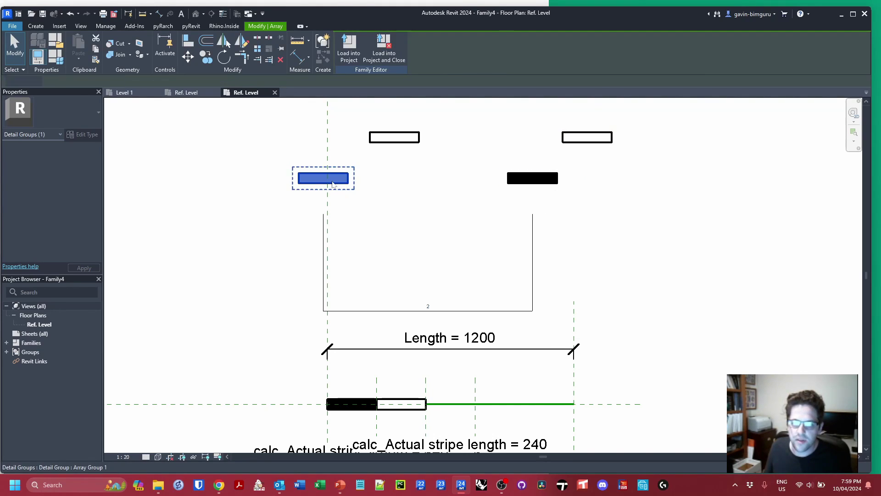
click(533, 255)
click(159, 83)
click(160, 97)
key(ctrl+v)
drag(572, 232, 585, 232)
text(black)
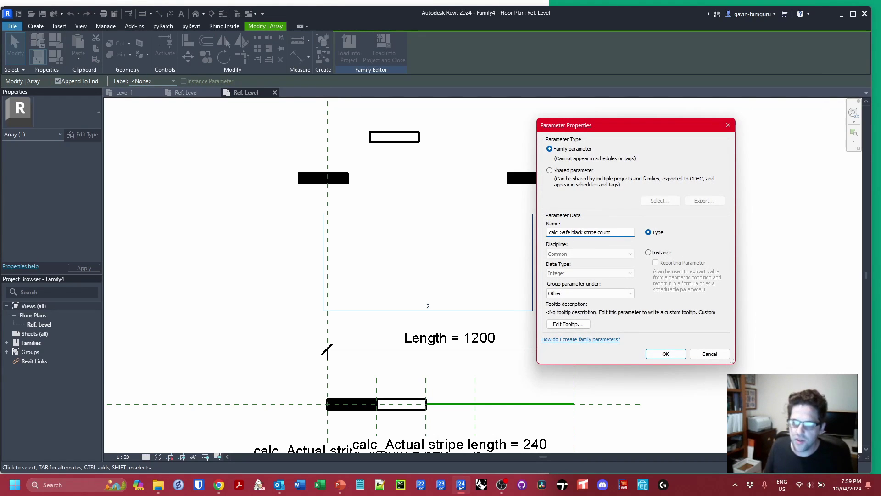
click(648, 252)
key(Return)
key(Escape)
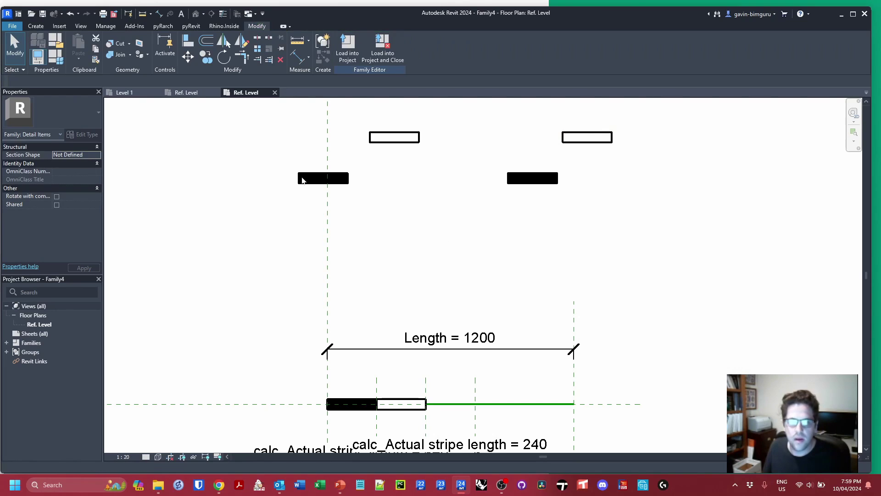
- Copy the calc_Safe stripe count name in the family parameters and set the Show 1 black stripe only formula to calc_Safe stripe count < 3
click(56, 56)
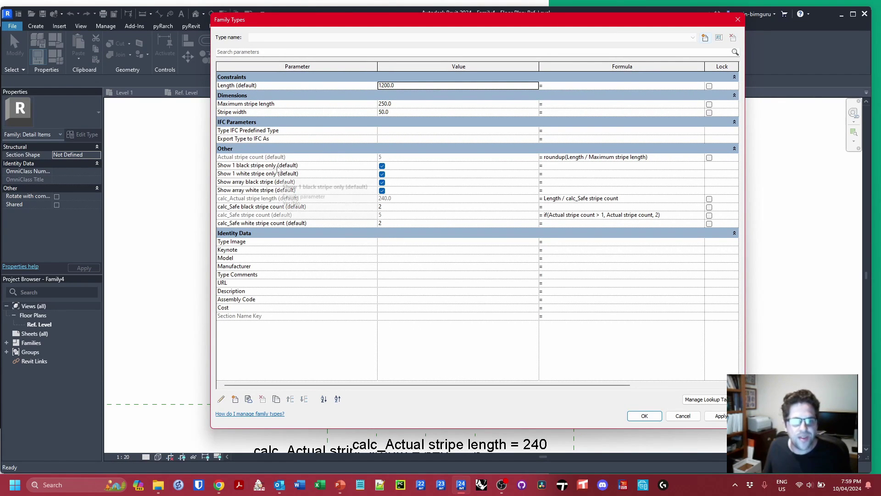
click(277, 166)
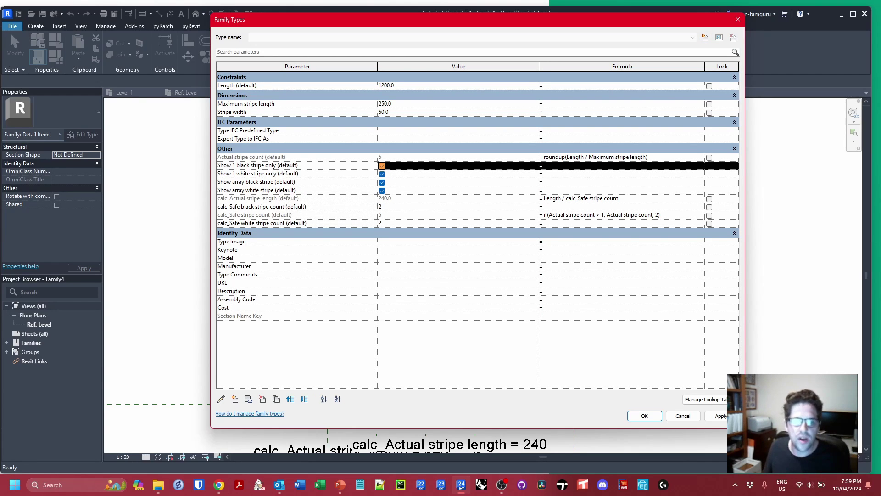
click(271, 216)
click(270, 216)
key(ctrl+c)
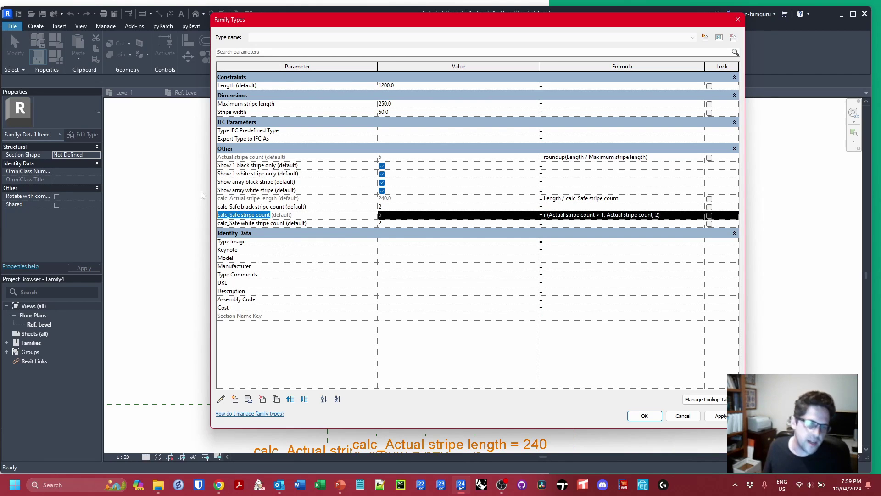
click(266, 166)
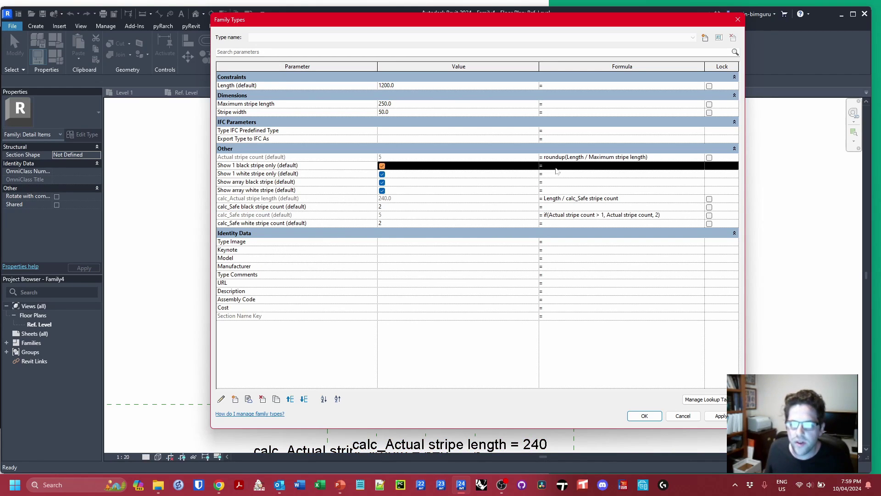
click(544, 165)
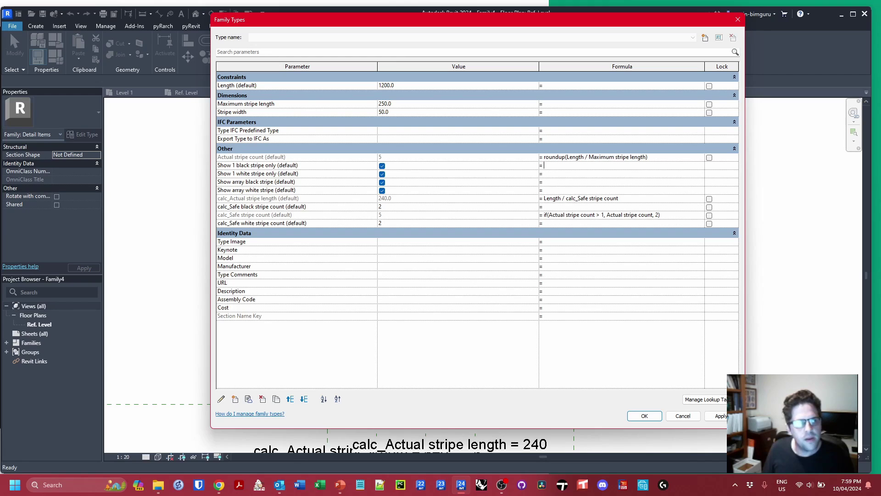
key(ctrl+v)
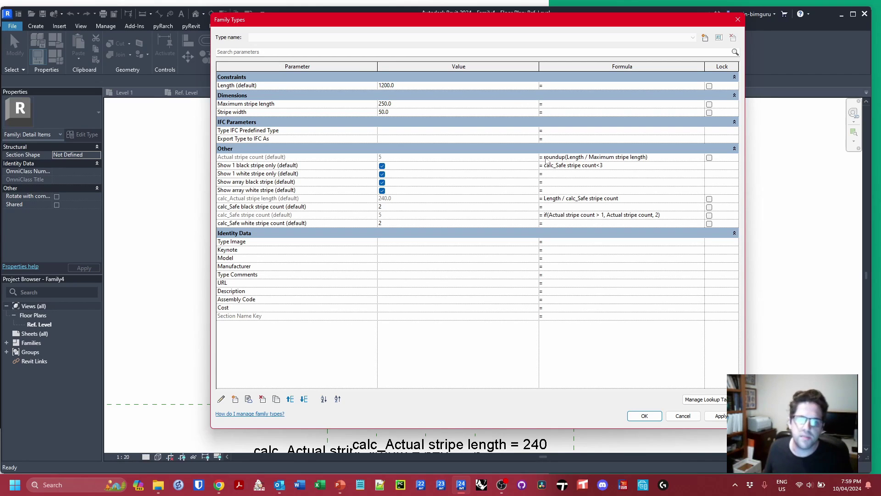
- Set the formula of Show 1 white stripe only to calc_Safe stripe count < 4
click(629, 175)
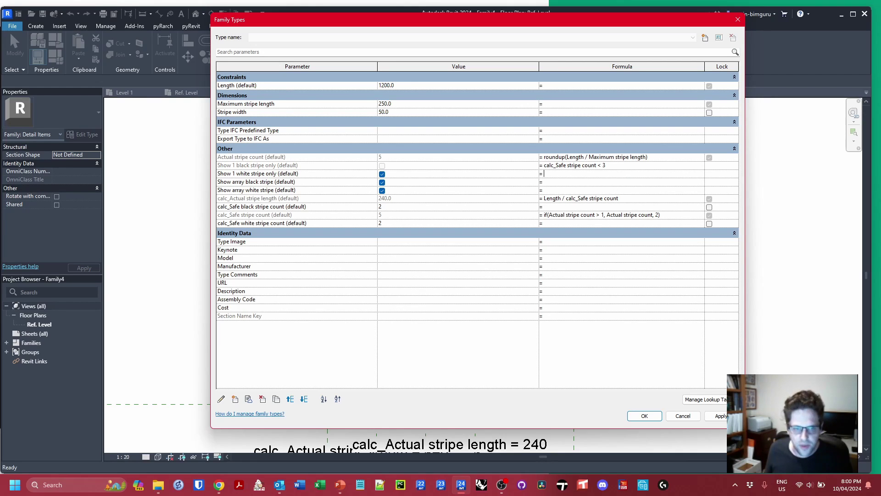
key(ctrl+v)
text(< 4)
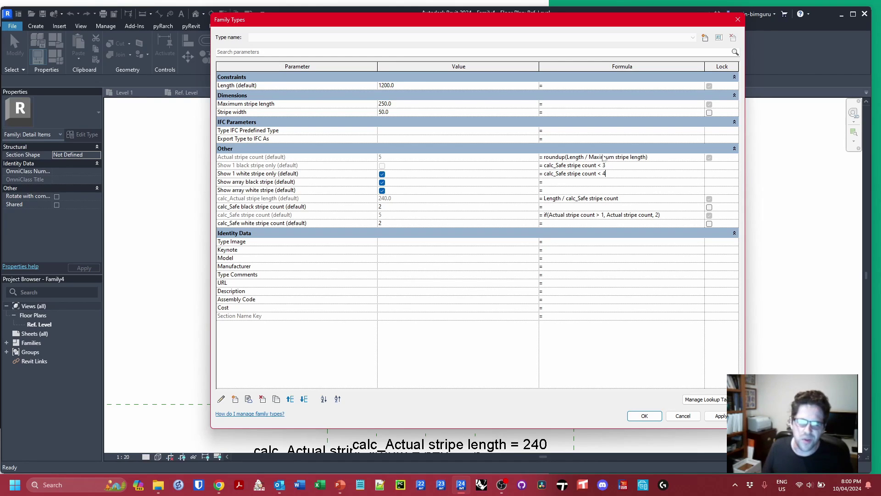
- Expand the Show 1 white stripe only formula to or(calc_Safe stripe count < 4, calc_Safe stripe count > 1)
key(ctrl+a)
key(ctrl+c)
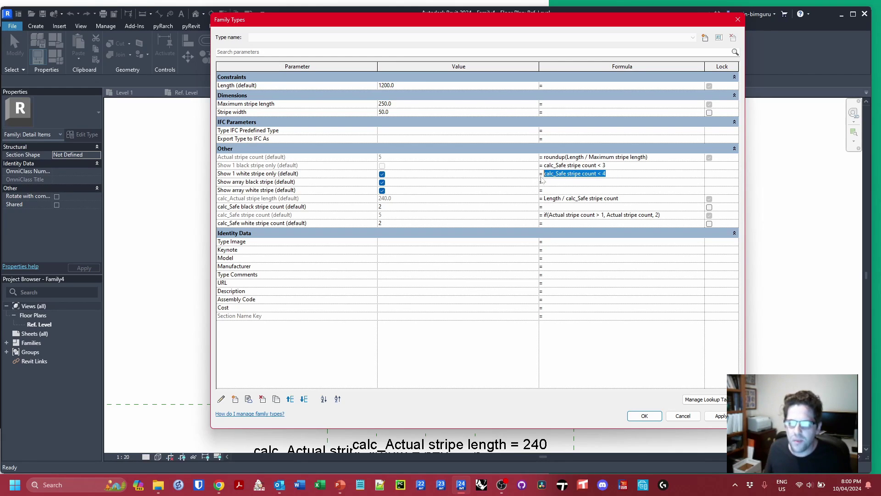
click(546, 179)
text(or()
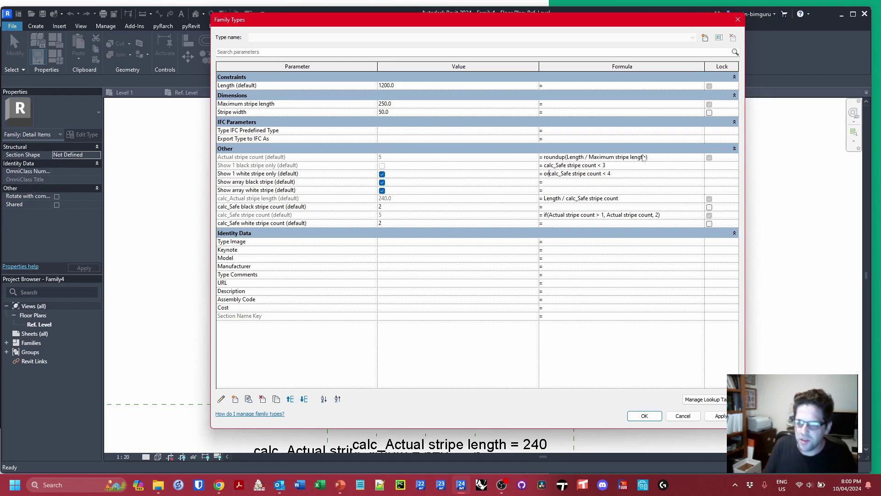
key(End)
text(,)
key(ctrl+v)
key(BackSpace)
key(BackSpace)
key(BackSpace)
text(> 1)
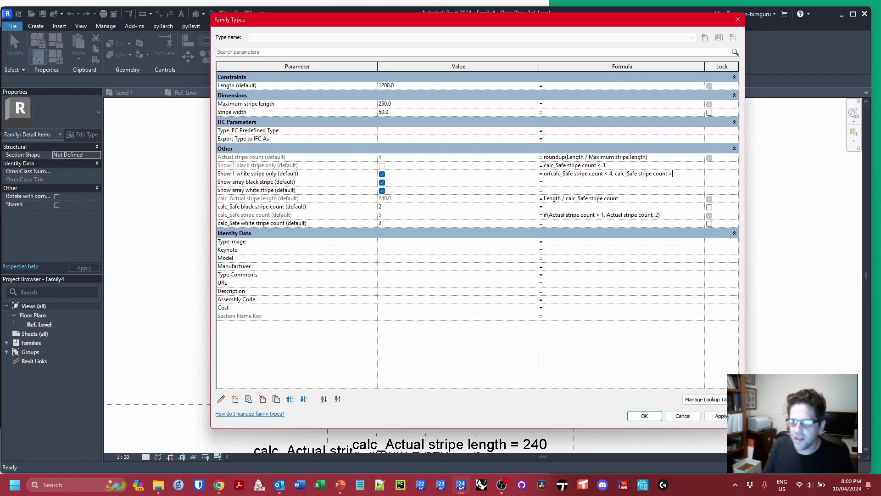
click(574, 165)
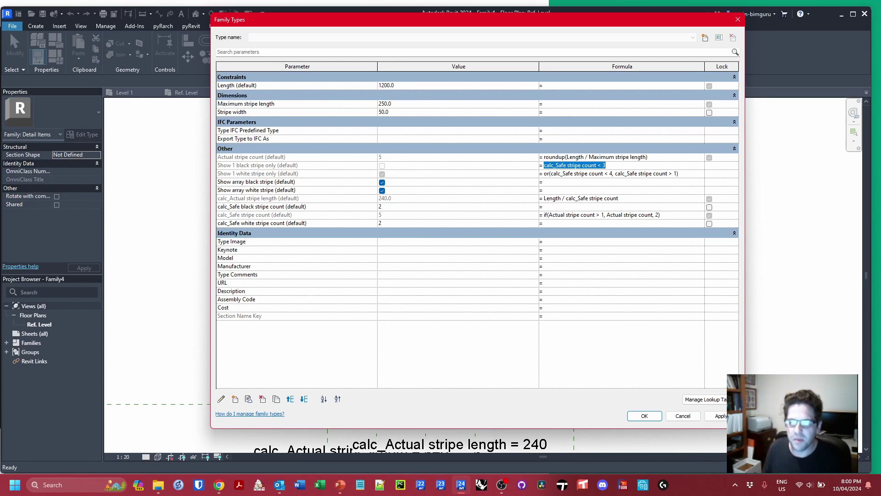
- Replace the or function with and in the Show 1 white stripe only formula
click(550, 175)
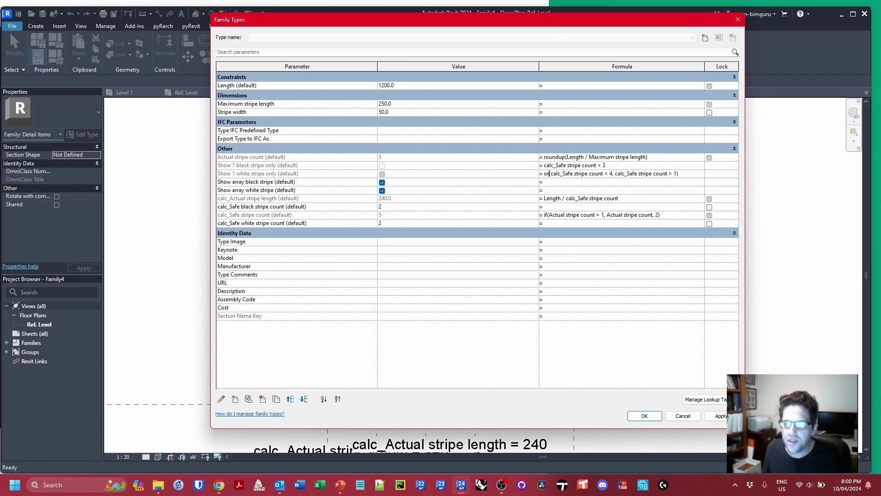
text(and)
click(608, 166)
click(606, 166)
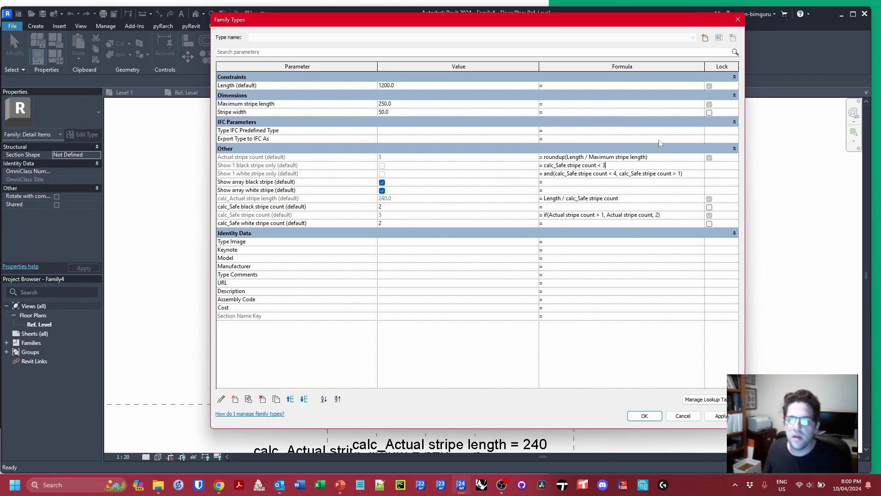
- Copy the calc_Safe stripe count name and set the Show array black stripe formula to calc_Safe stripe count > 2
drag(569, 27, 517, 69)
drag(507, 454, 560, 454)
key(ctrl+c)
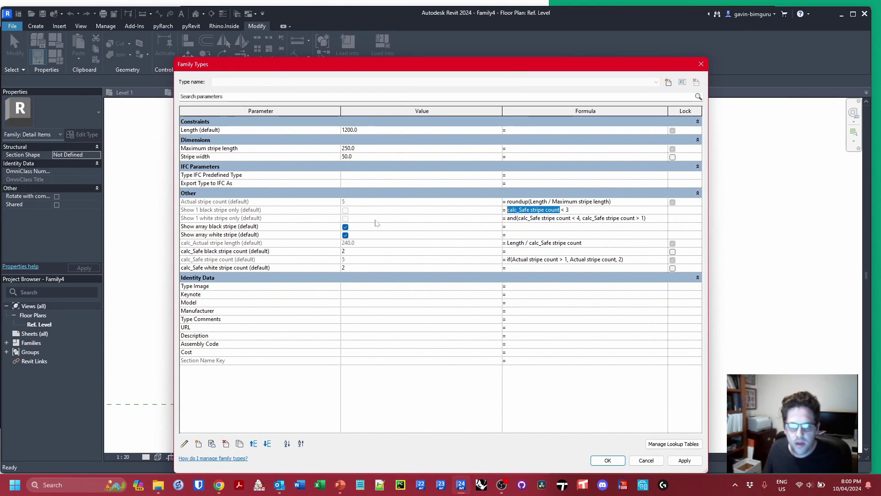
click(226, 225)
click(551, 227)
key(ctrl+v)
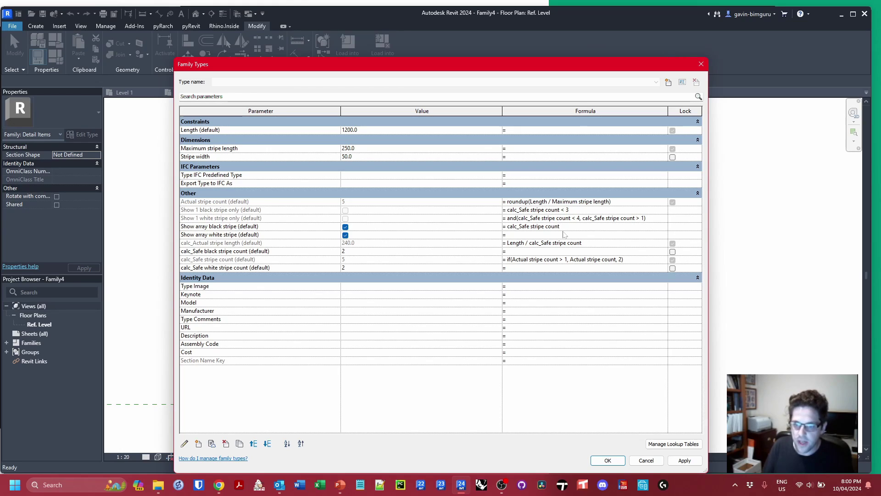
text(>2)
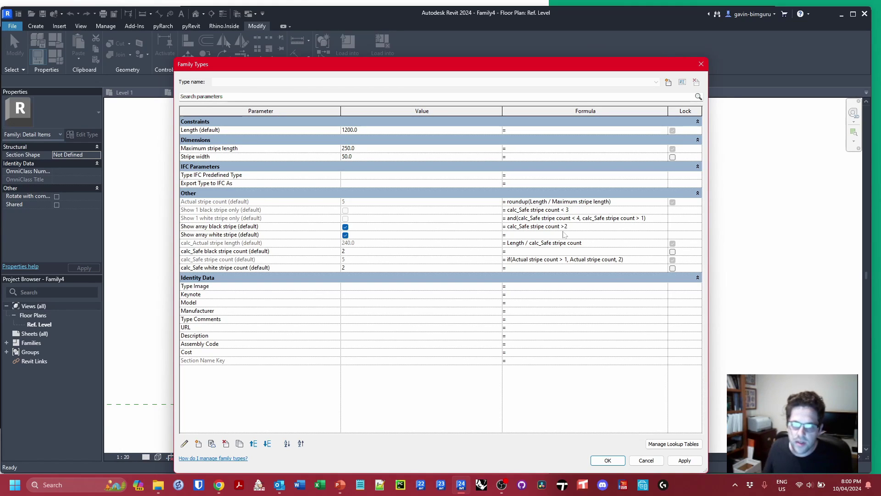
- Set the formula of Show array white stripe to calc_Safe stripe count > 3
click(528, 235)
key(ctrl+v)
text(>3)
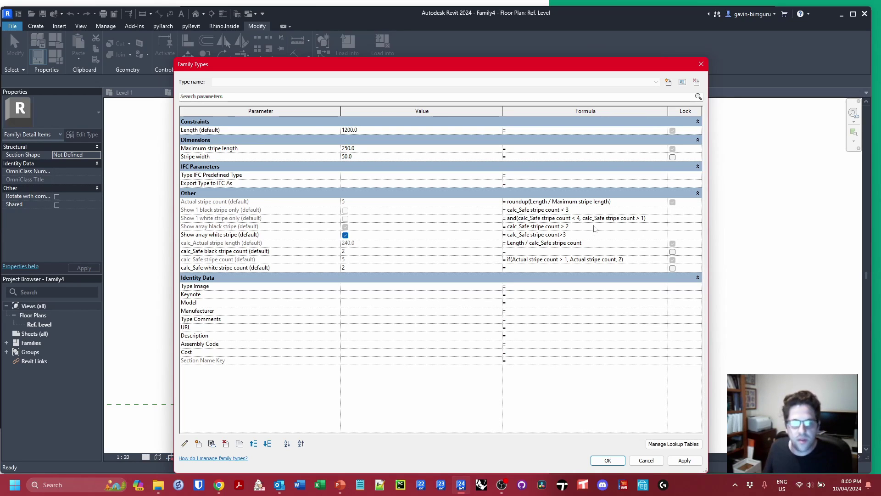
click(590, 227)
click(299, 229)
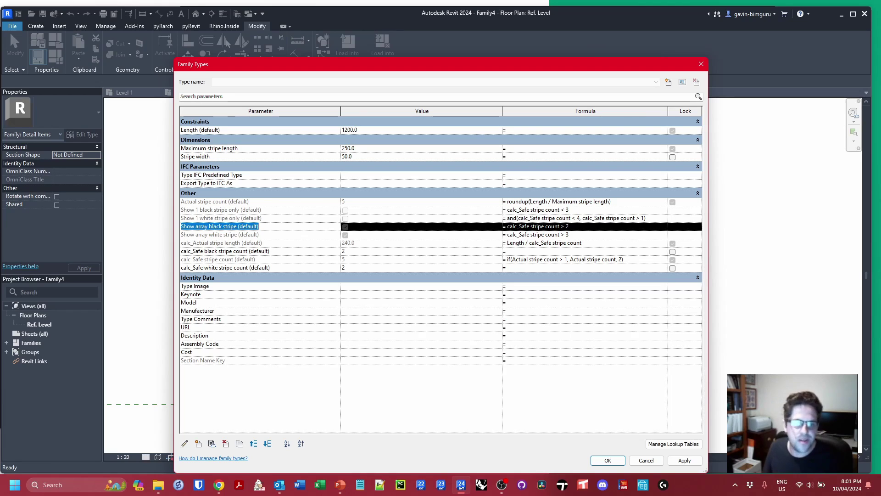
- Create a new integer instance family parameter named calc_White stripe count
click(270, 251)
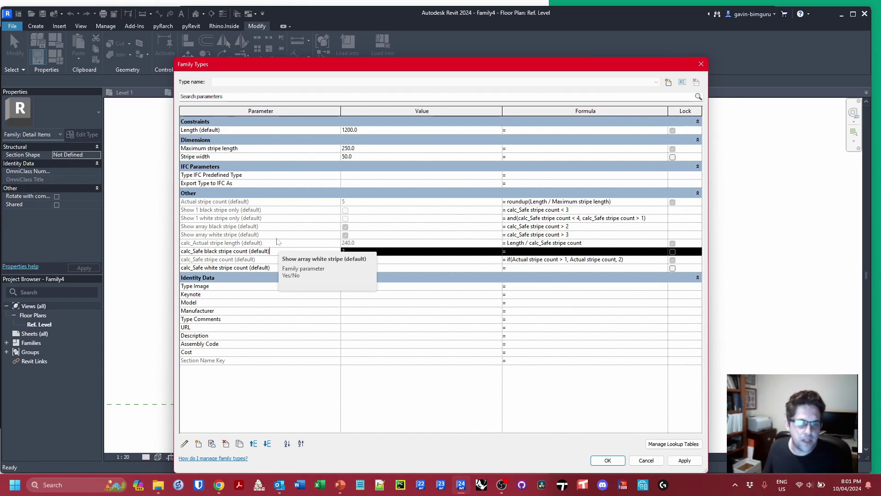
click(198, 444)
text(cakc)
key(BackSpace)
key(BackSpace)
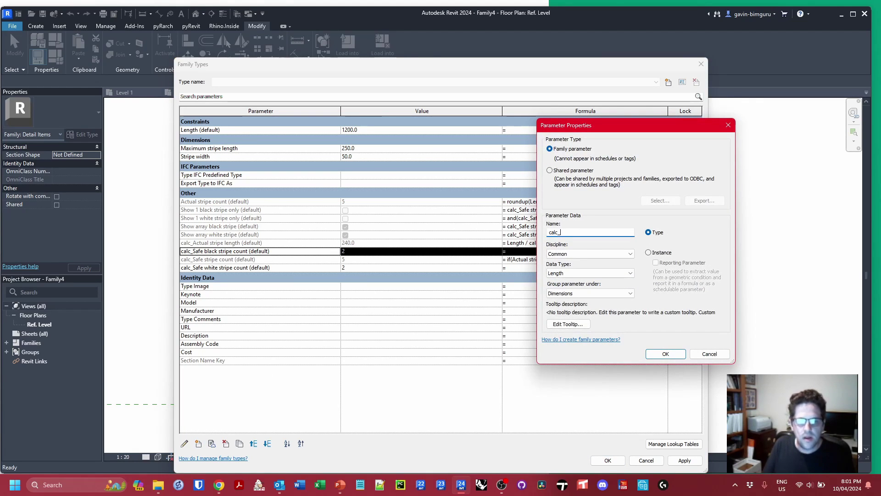
text(hit)
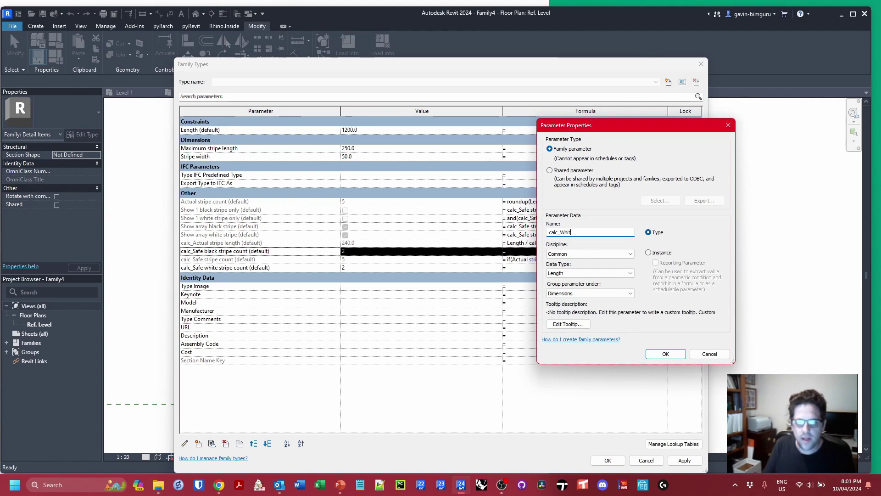
text(e stripe count)
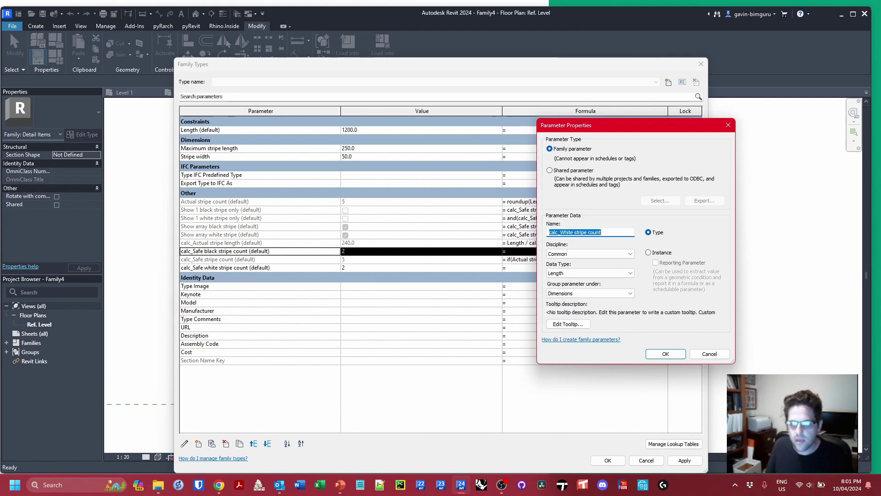
click(648, 252)
click(616, 273)
click(592, 289)
click(665, 353)
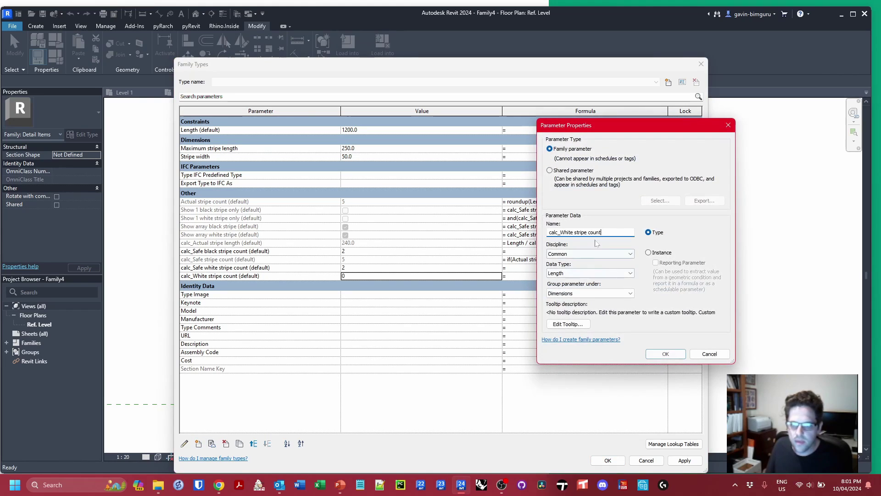
- Create a new integer instance family parameter named calc_Black stripe count
drag(574, 232, 561, 233)
text(Black)
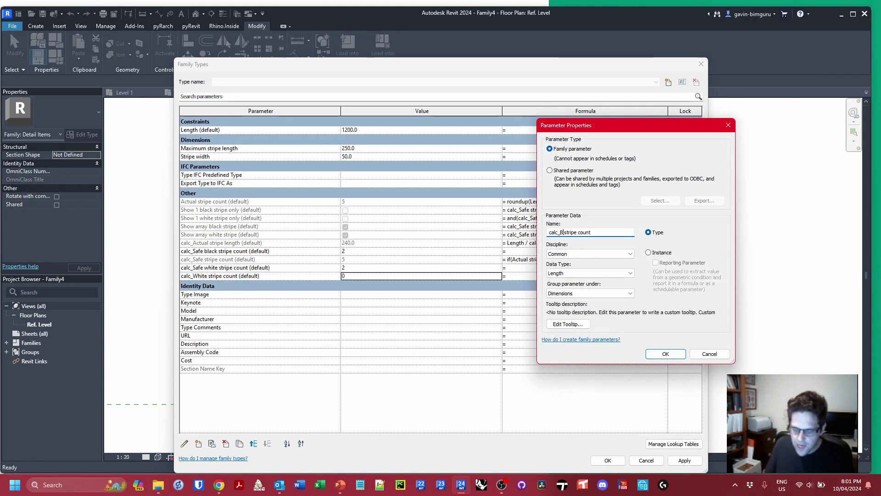
click(648, 252)
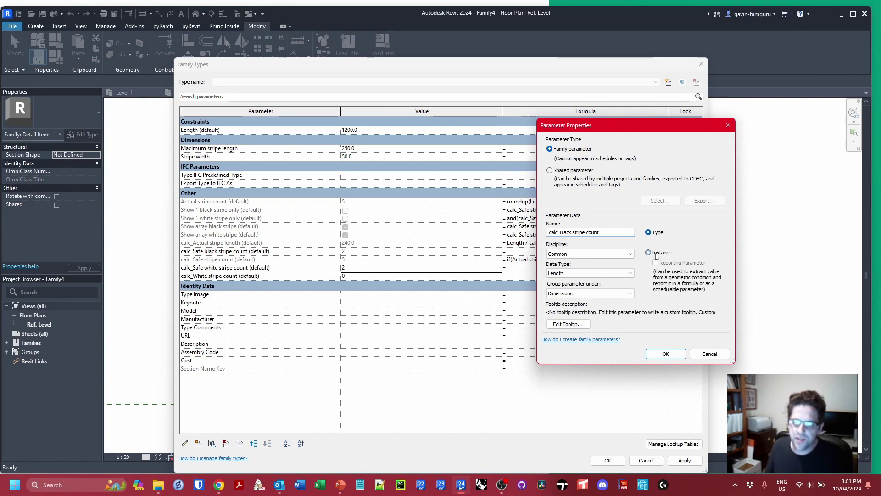
click(611, 273)
click(606, 288)
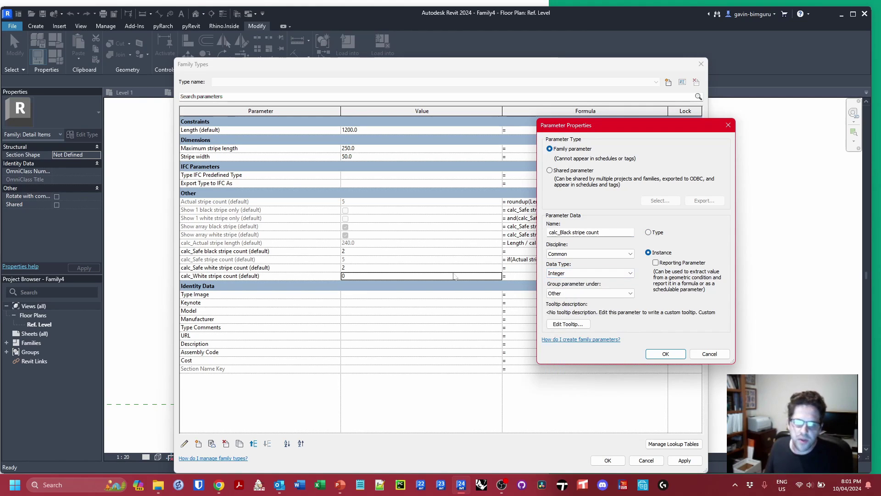
click(666, 354)
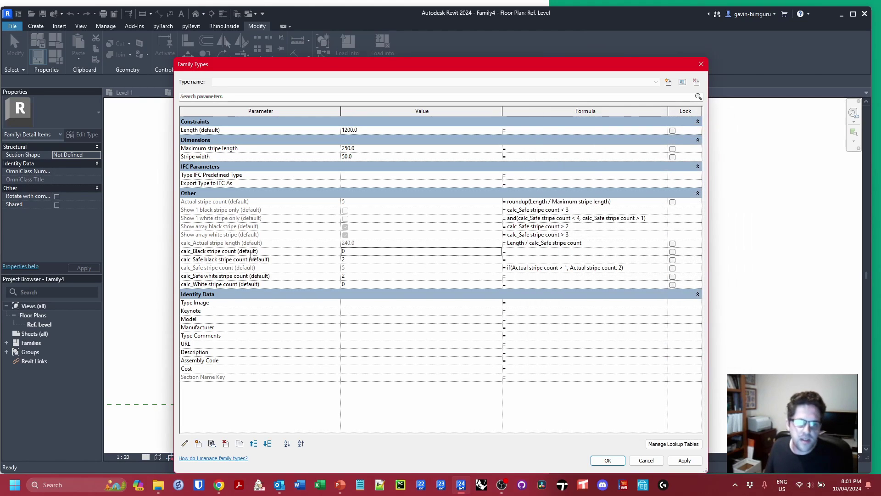
click(236, 252)
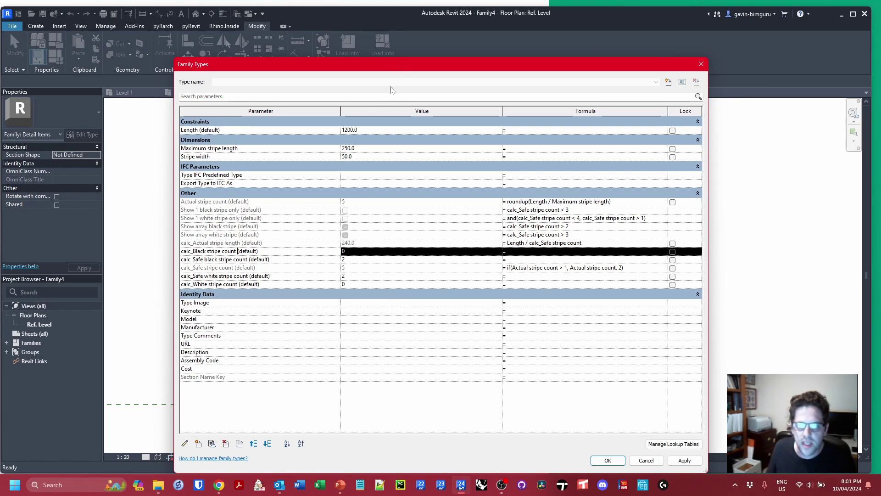
drag(401, 68, 375, 337)
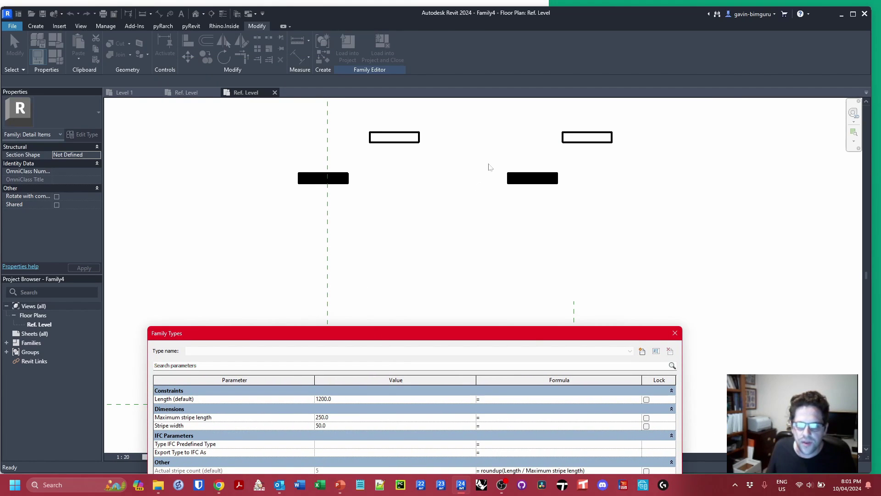
drag(533, 335, 565, 38)
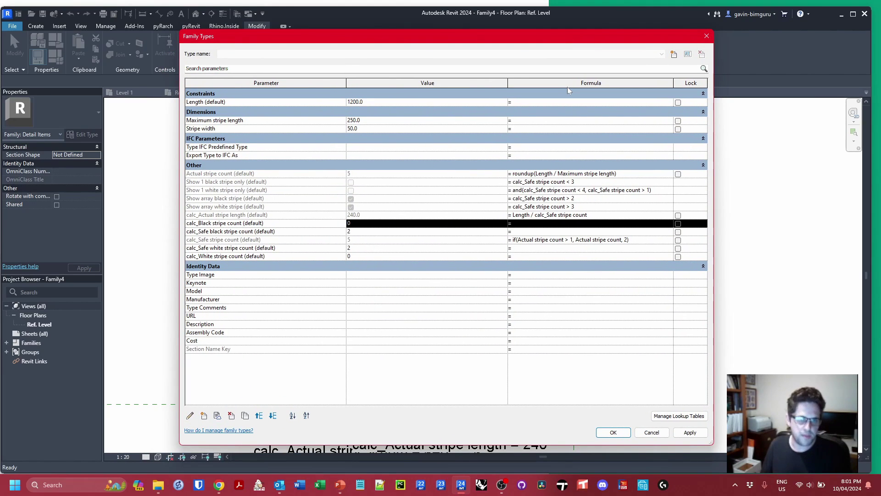
click(246, 248)
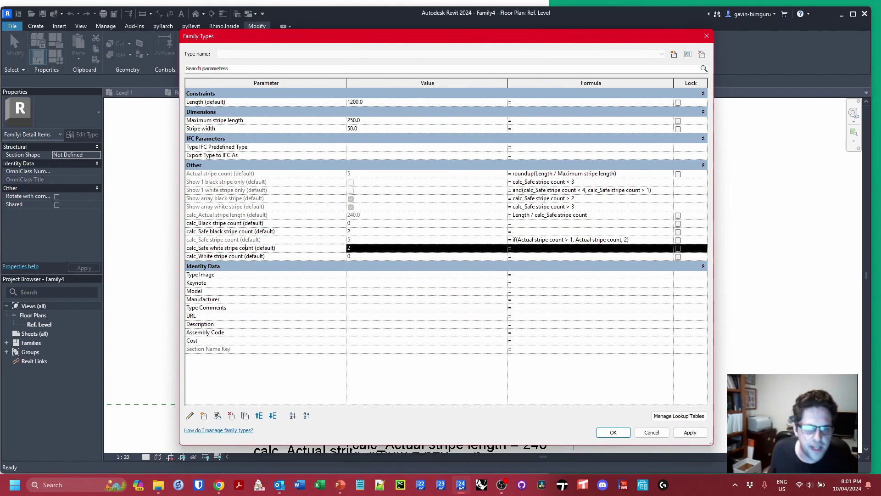
click(246, 248)
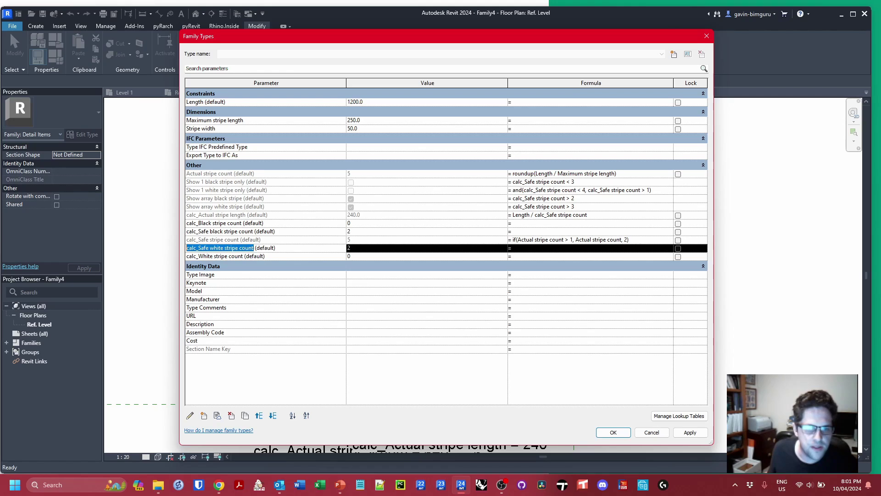
click(232, 257)
- Set the calc_Black stripe count formula to roundup(calc_Safe stripe count / 2), reusing the copied parameter name
click(239, 240)
click(238, 240)
key(ctrl+c)
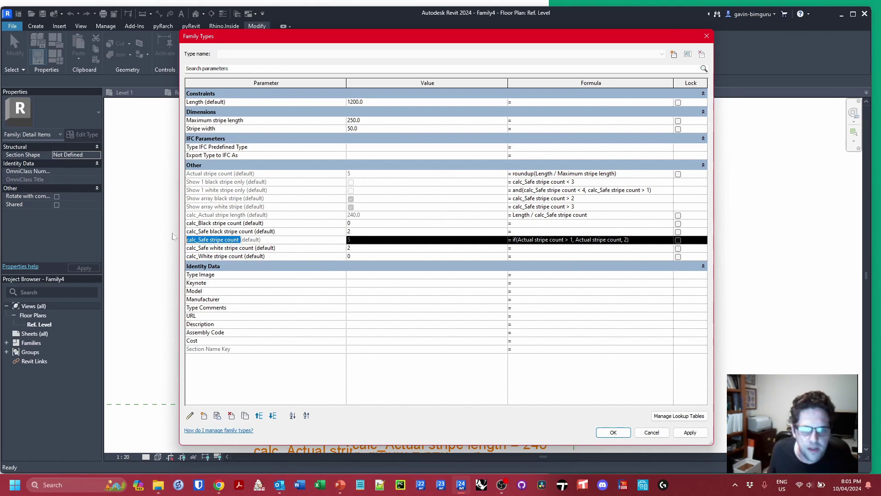
click(528, 223)
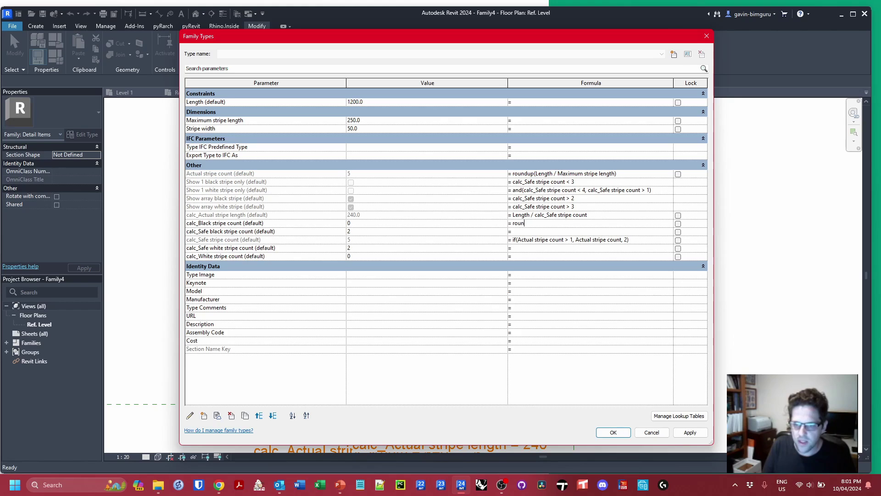
key(ctrl+v)
text(/)
click(534, 233)
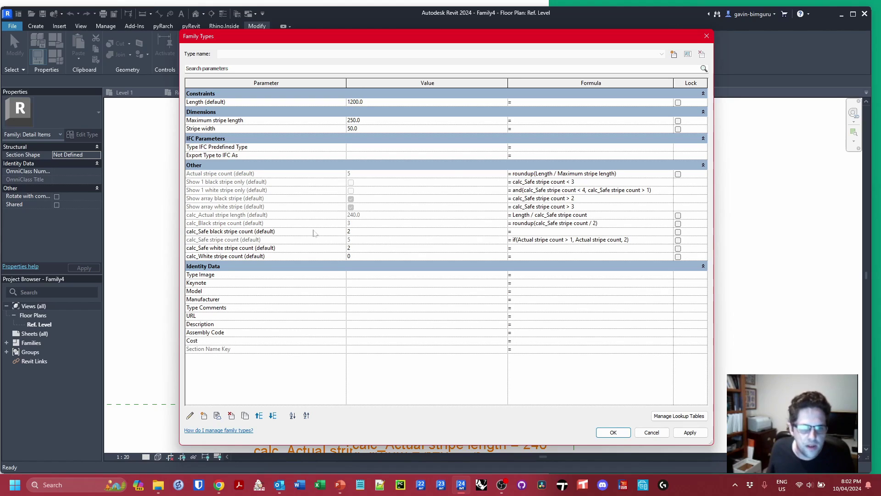
- Set the calc_White stripe count formula to rounddown(calc_Safe stripe count / 2)
click(535, 257)
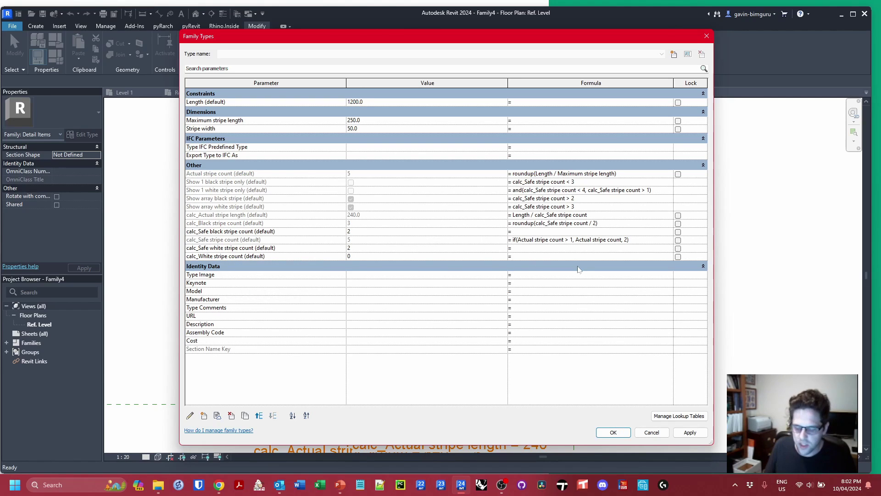
text(rounddown()
key(ctrl+v)
click(621, 306)
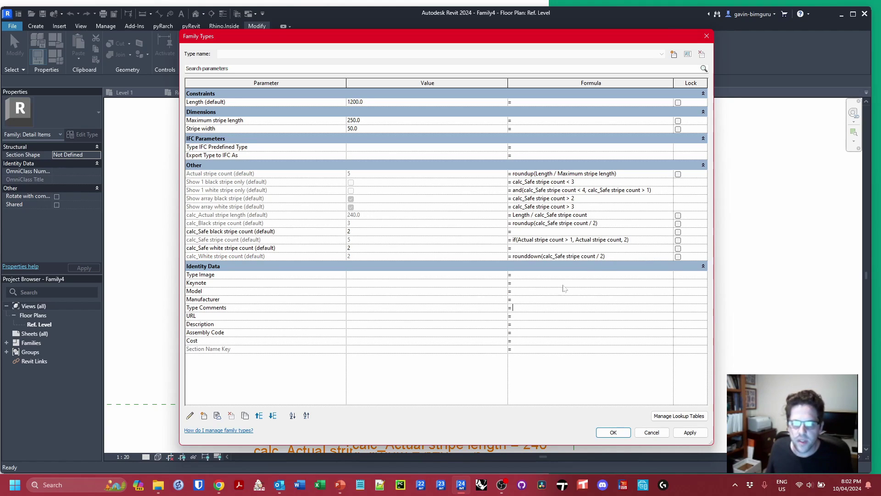
- Set Maximum stripe length to 300 to test the black and white stripe count formulas
click(311, 256)
click(315, 223)
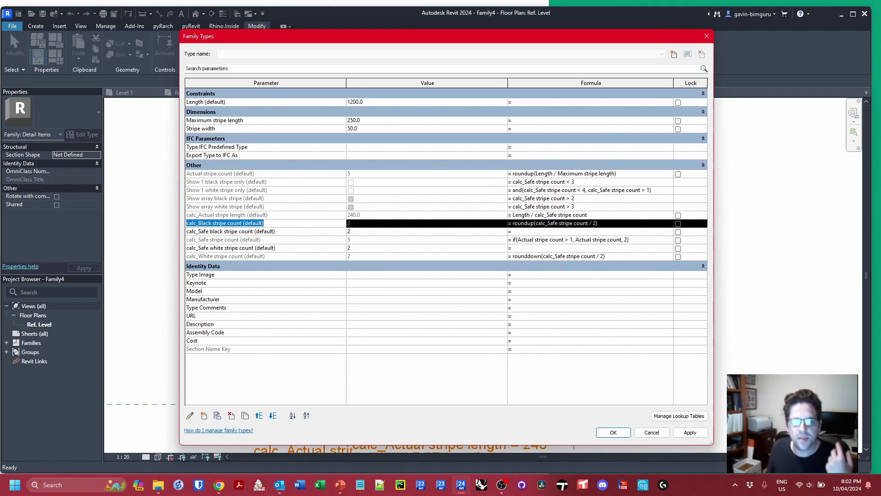
click(374, 121)
text(300)
click(312, 223)
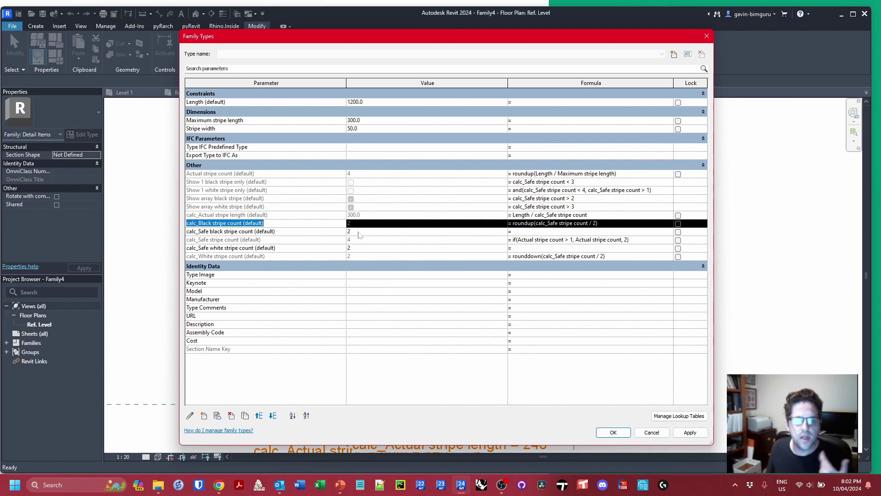
click(300, 231)
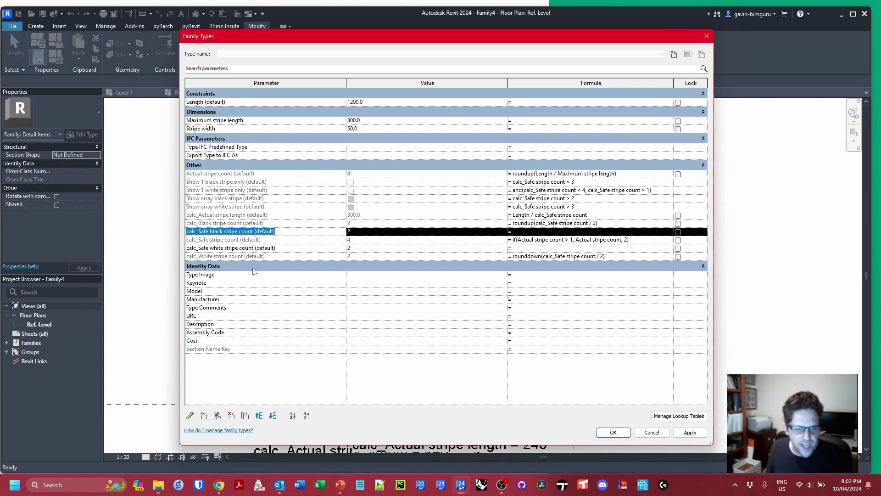
- Copy the calc_White stripe count name and set the calc_Safe white stripe count formula to if(calc_White stripe count > 1, calc_White stripe count, 2)
click(243, 256)
drag(244, 257, 187, 256)
key(ctrl+c)
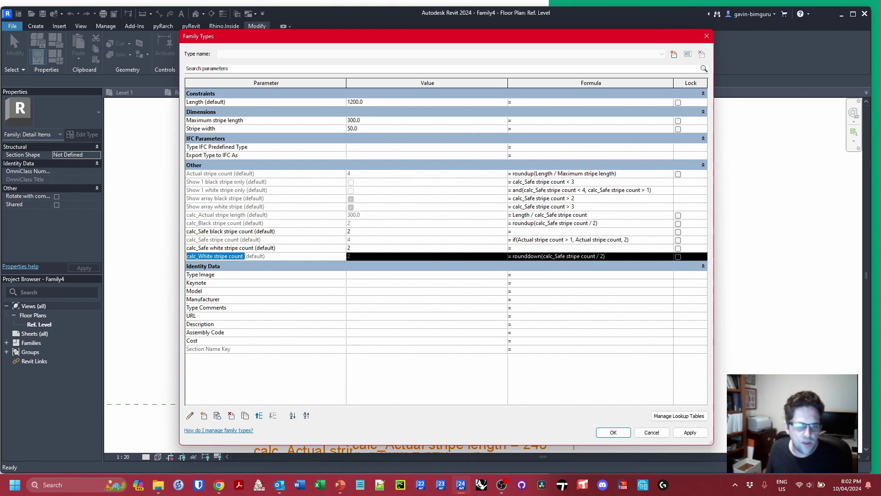
click(530, 248)
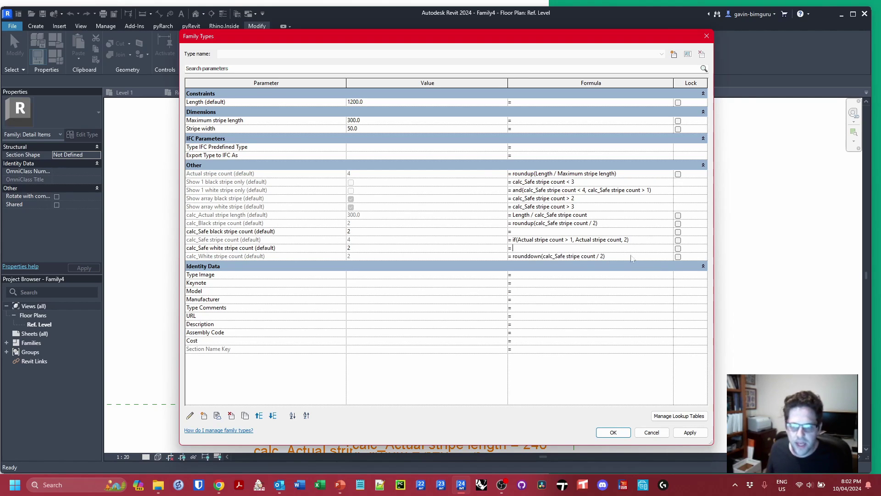
text(if()
key(ctrl+v)
text(>1,)
key(ctrl+v)
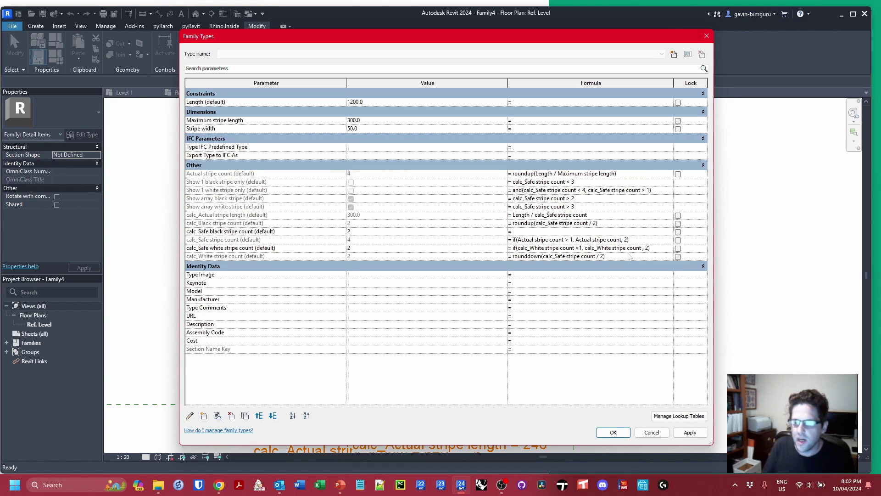
- Set the calc_Safe black stripe count formula to if(calc_Black stripe count > 1, calc_Black stripe count, 2) and accept the family type changes
click(231, 235)
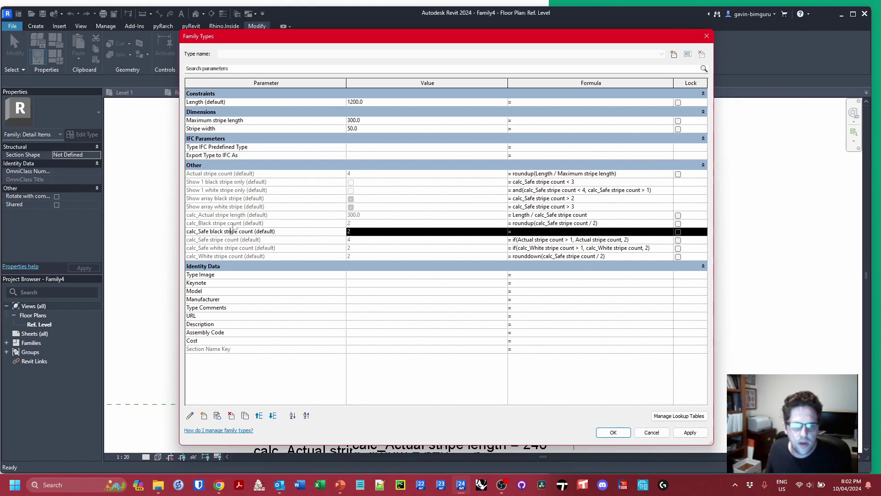
click(230, 223)
click(544, 233)
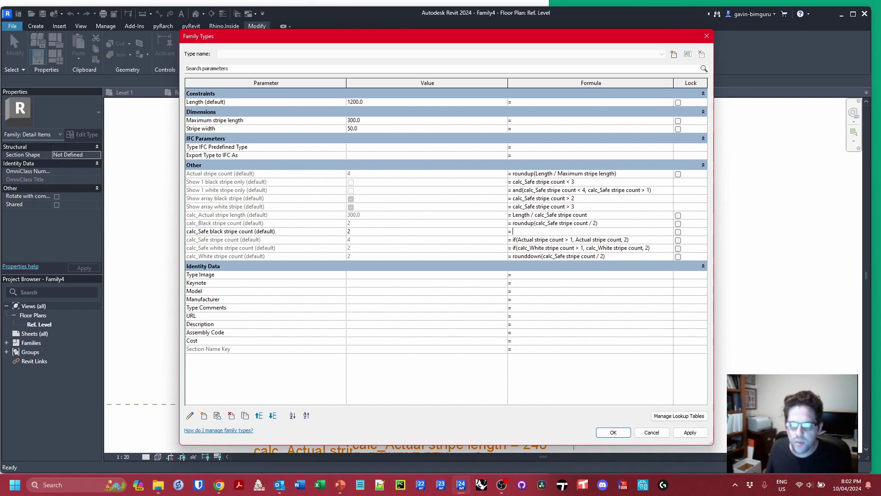
text(if()
text(calc_Black stripe count)
text(>1,)
text(calc_Black stripe count)
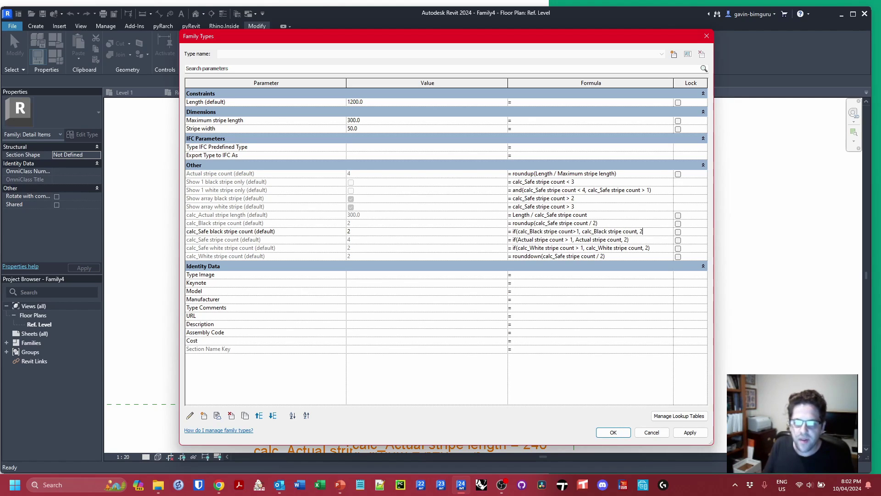
key(Return)
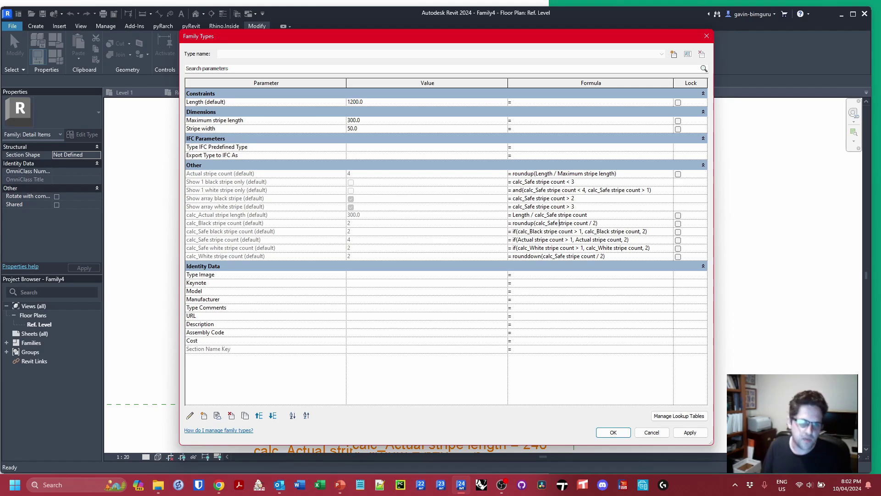
click(613, 432)
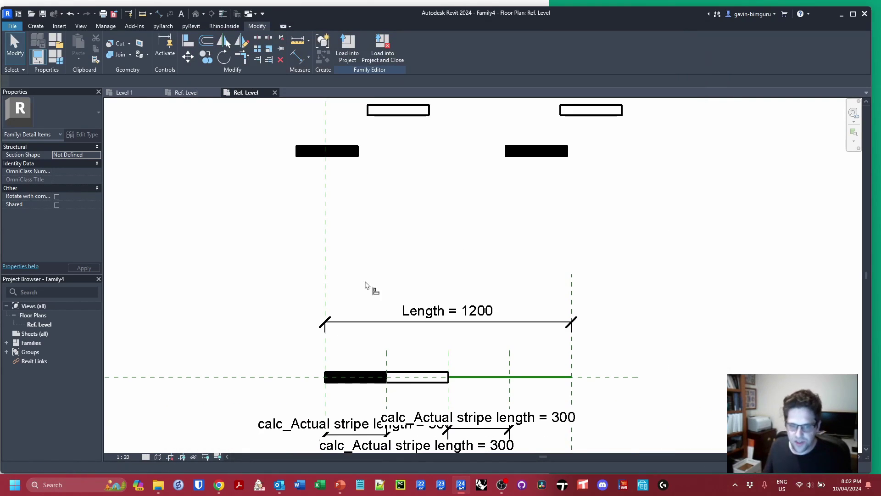
- Align the start of the first black stripe to the Length start plane and the second to the second stripe division plane
key(a)
key(l)
click(325, 272)
click(296, 154)
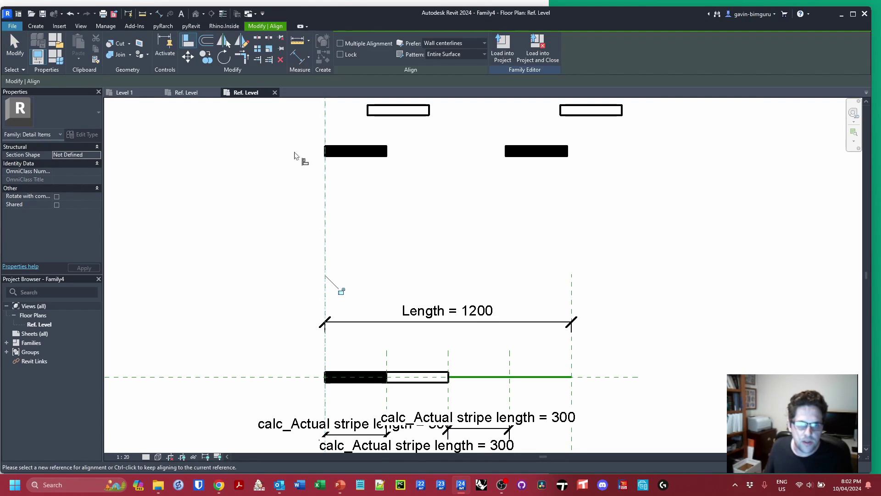
click(450, 340)
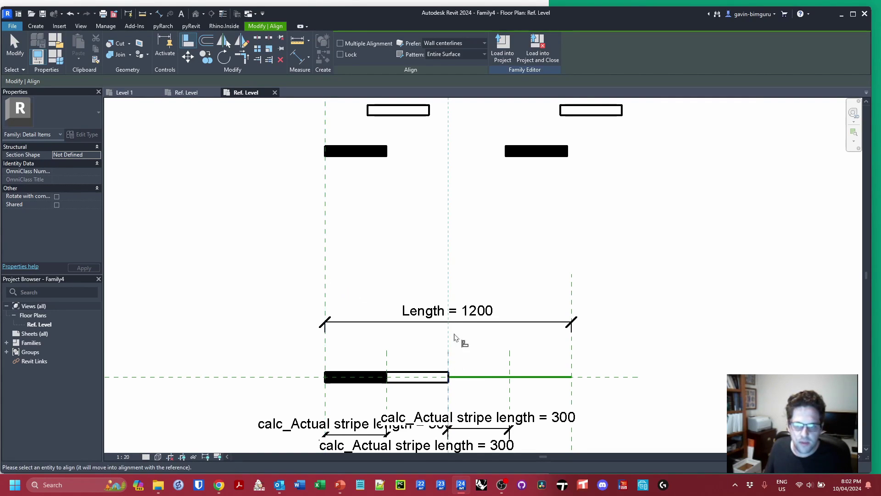
click(504, 160)
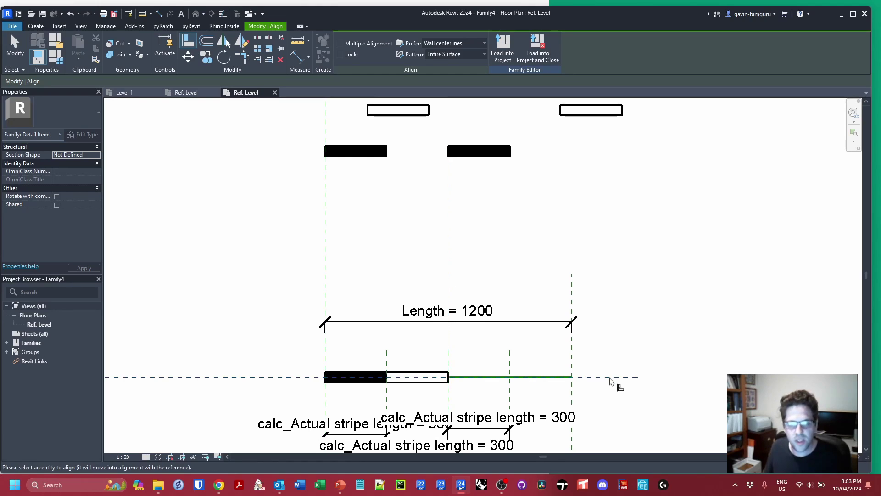
- Align both black stripes vertically onto the horizontal reference plane
click(375, 157)
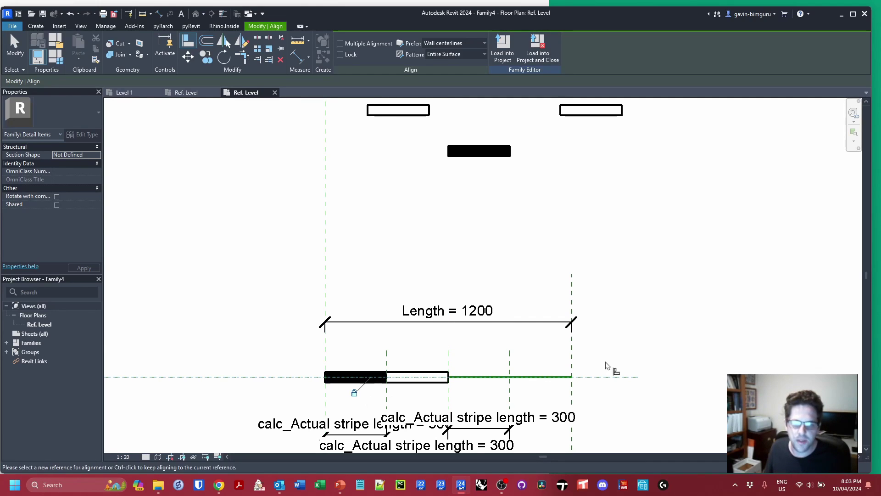
click(617, 376)
click(496, 156)
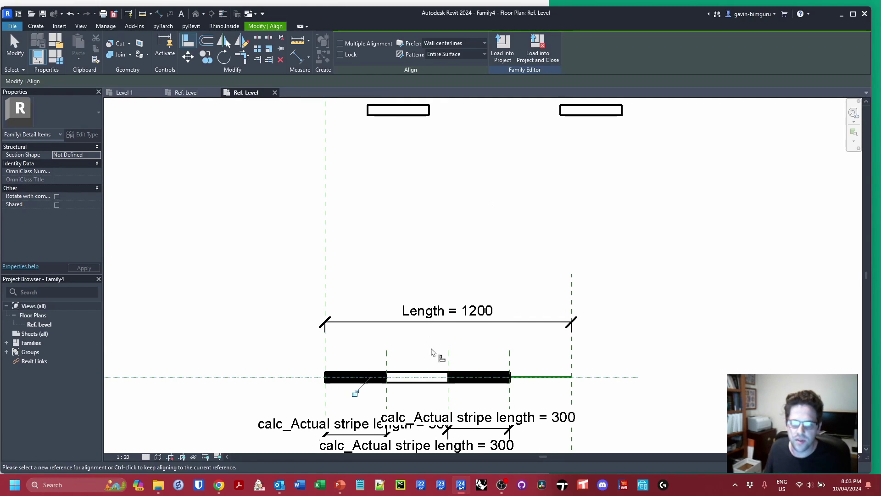
- Align the starts of the two white stripes to the first and third stripe division planes
click(388, 356)
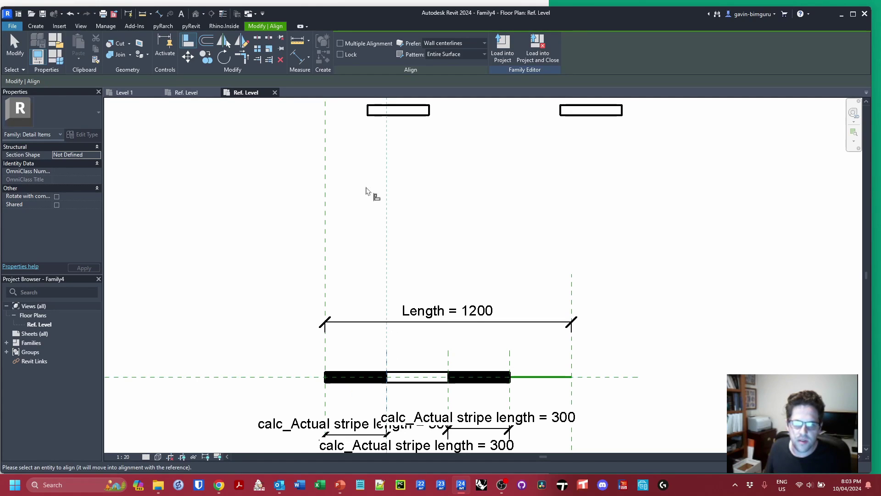
click(367, 112)
click(508, 355)
click(562, 113)
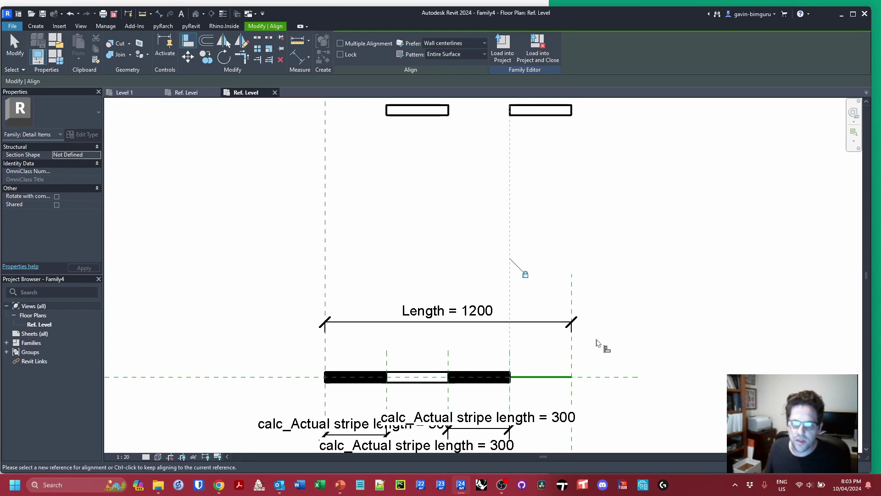
- Align both white stripes vertically onto the horizontal reference plane and lock the alignment
click(607, 377)
click(443, 115)
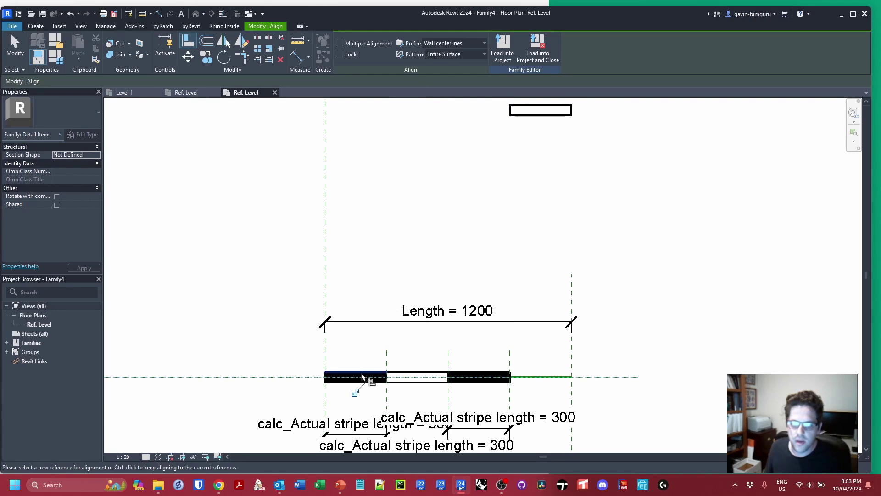
click(546, 115)
key(Escape)
click(592, 376)
click(547, 115)
click(354, 394)
- Set Maximum stripe length to 250 in the family types and apply it to flex the stripe arrays
click(56, 58)
click(355, 121)
text(250)
key(Return)
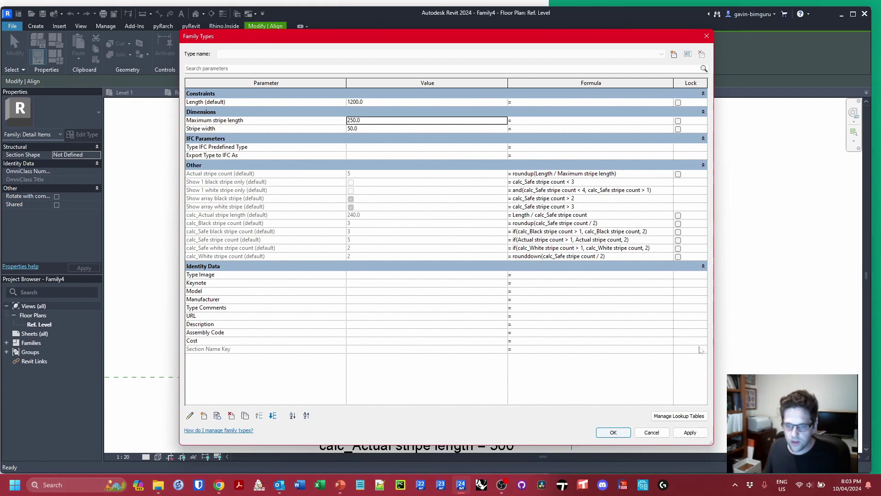
middle_drag(429, 183, 444, 168)
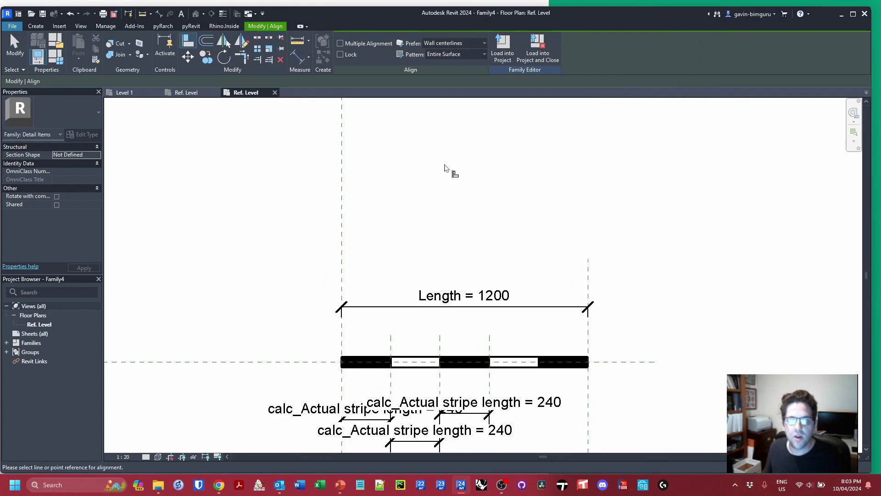
- Save the family to the Desktop under the new name Staggered array 2
click(13, 26)
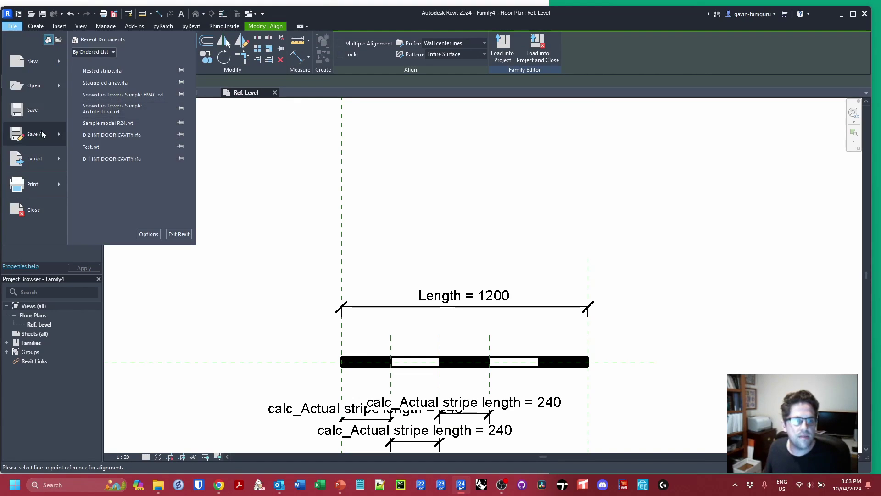
click(117, 138)
text(Staggered array)
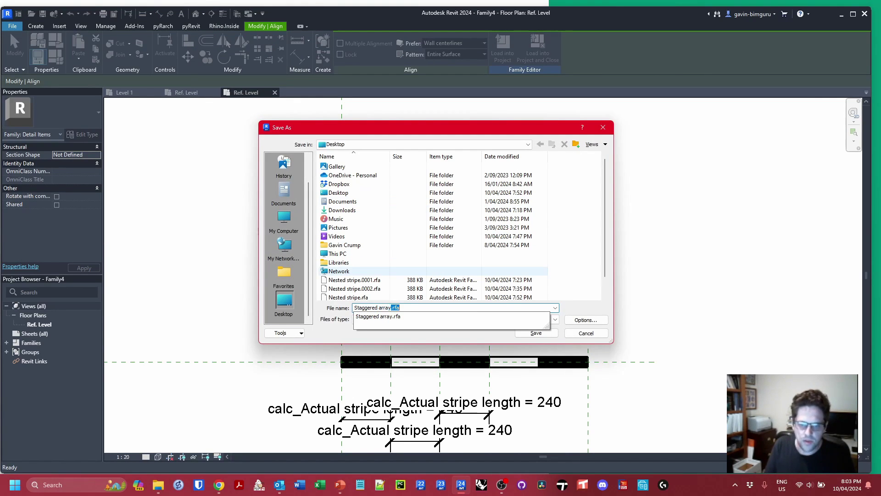
text( 2)
click(536, 332)
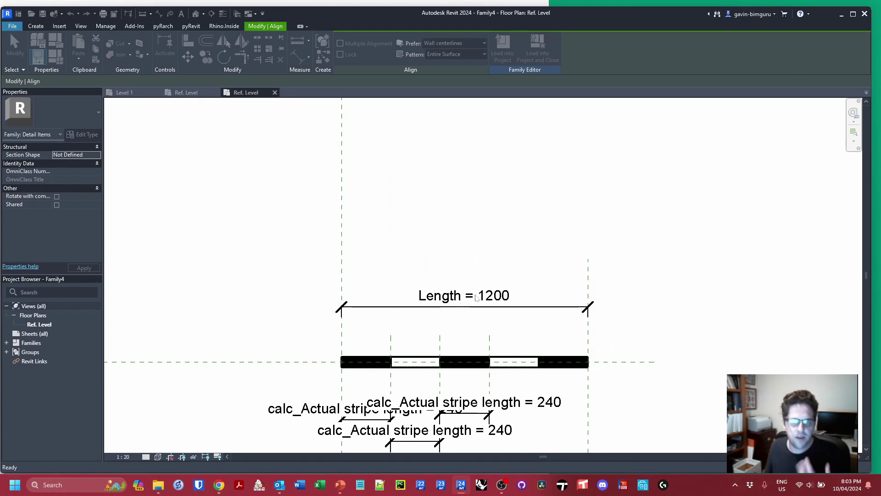
- Load the Staggered array 2 family into Project1 only
click(503, 47)
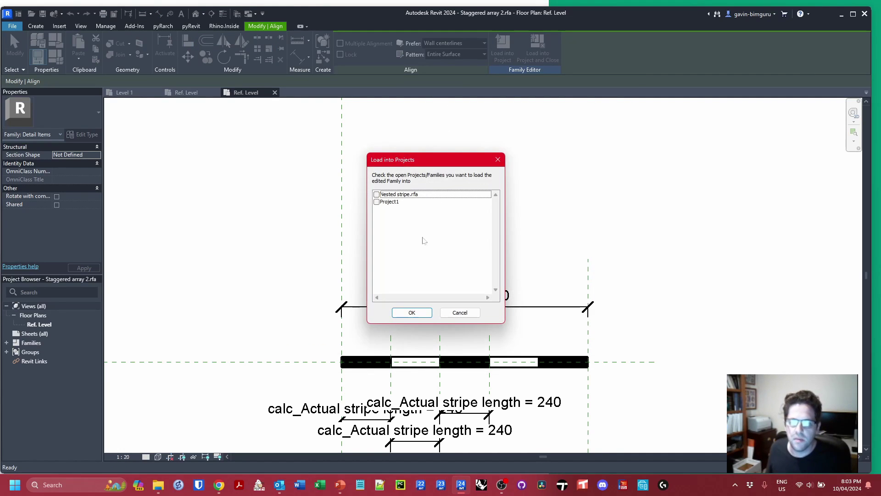
click(376, 202)
click(412, 313)
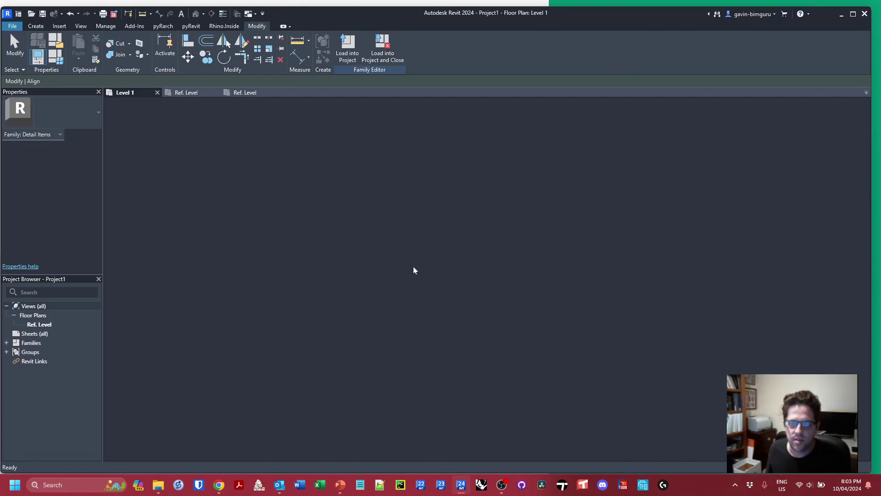
- Place one horizontal Staggered array 2 detail component in the Level 1 plan and end the placement
click(499, 276)
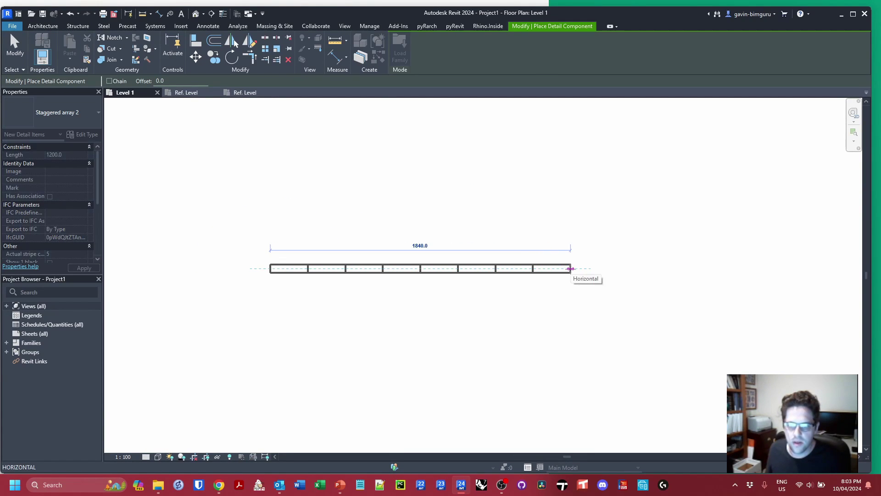
click(659, 268)
key(Escape)
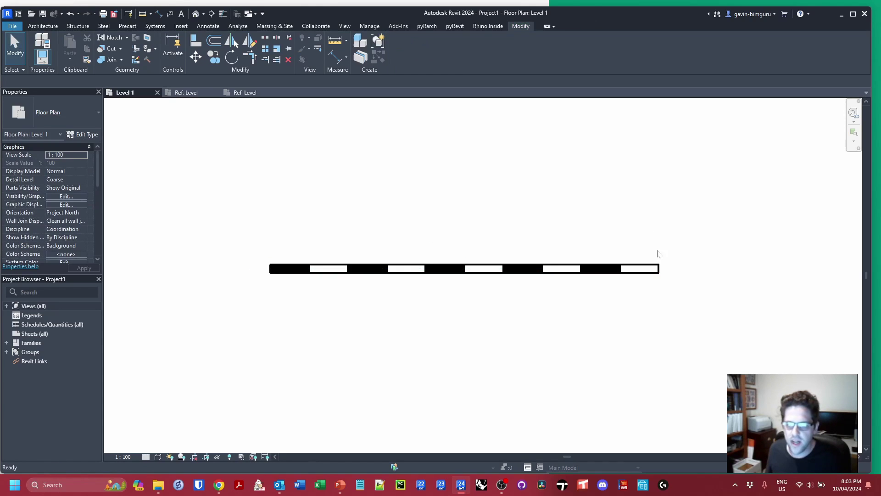
- Shorten the placed stripe component to about 600 mm by moving its end point, keeping its start fixed
click(615, 270)
drag(659, 269, 368, 268)
click(426, 257)
click(404, 269)
click(402, 246)
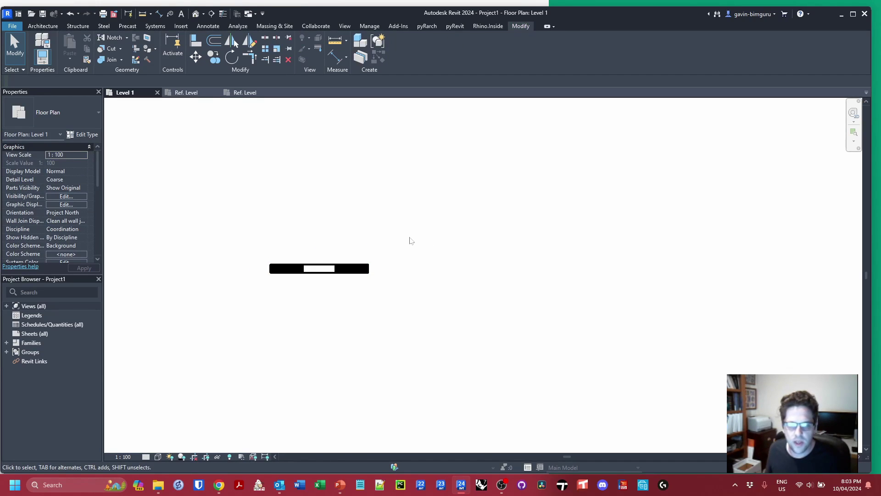
click(368, 268)
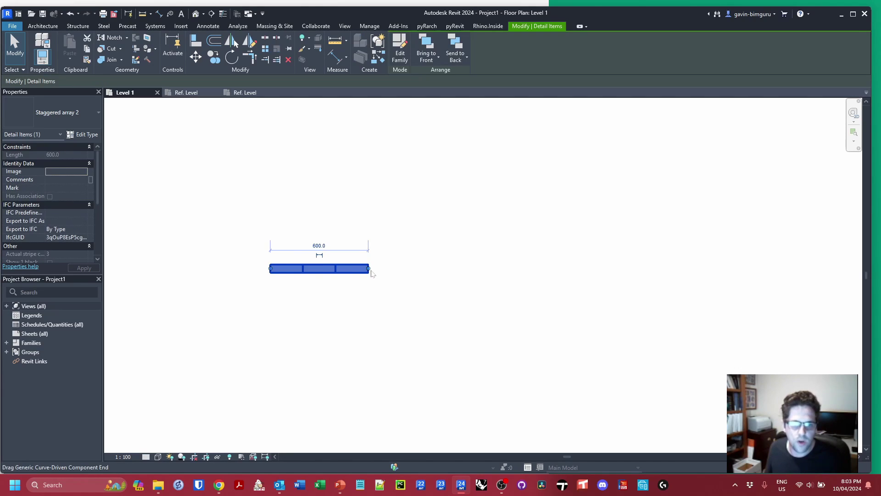
- Shorten the placed stripe component to two stripes by its end point, and extend that same end to a length of about 2240 mm
drag(367, 268, 324, 269)
click(426, 224)
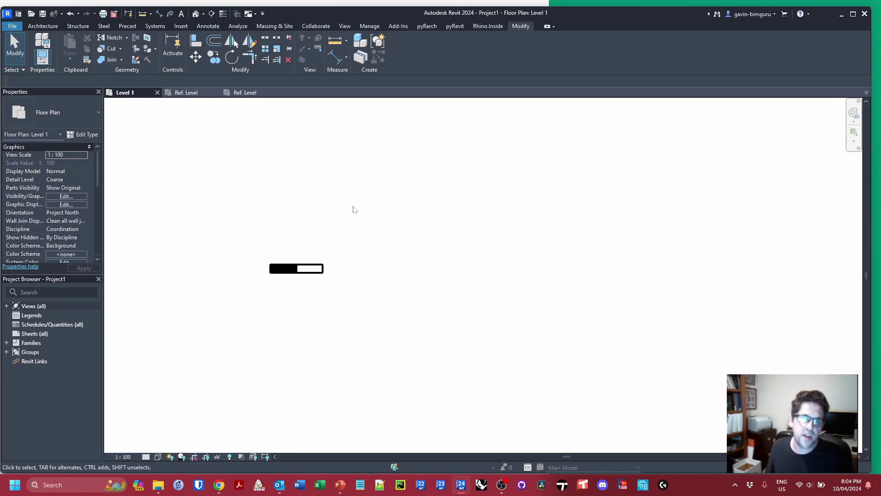
click(316, 268)
drag(351, 266, 637, 268)
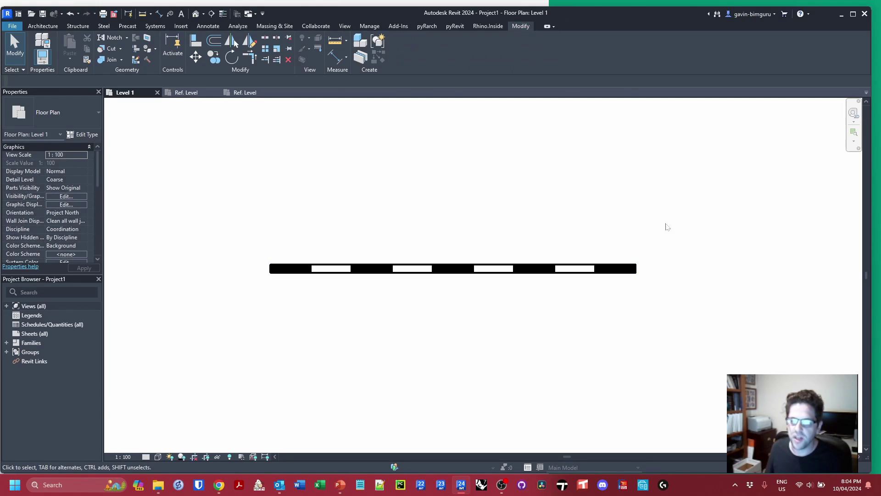
- Set the Staggered array 2 type's maximum stripe length to 125 and stripe width to 25, and deselect the component
click(629, 269)
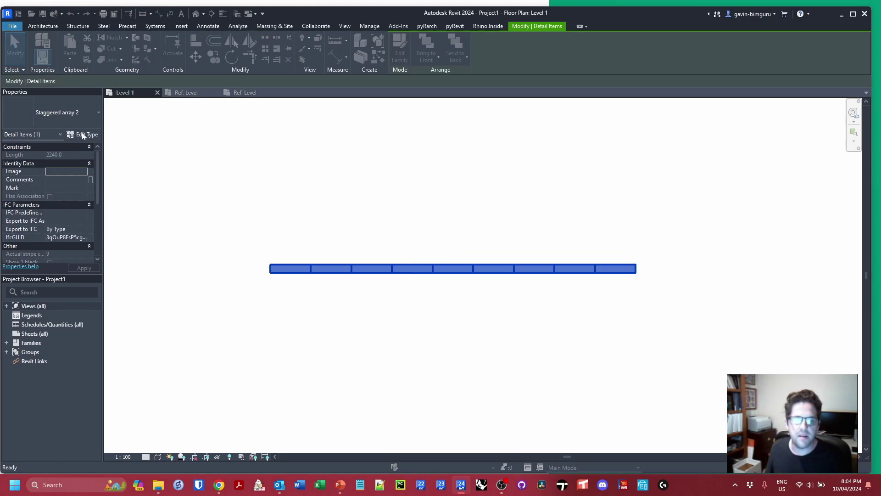
click(83, 135)
click(343, 218)
key(Tab)
text(25)
key(Return)
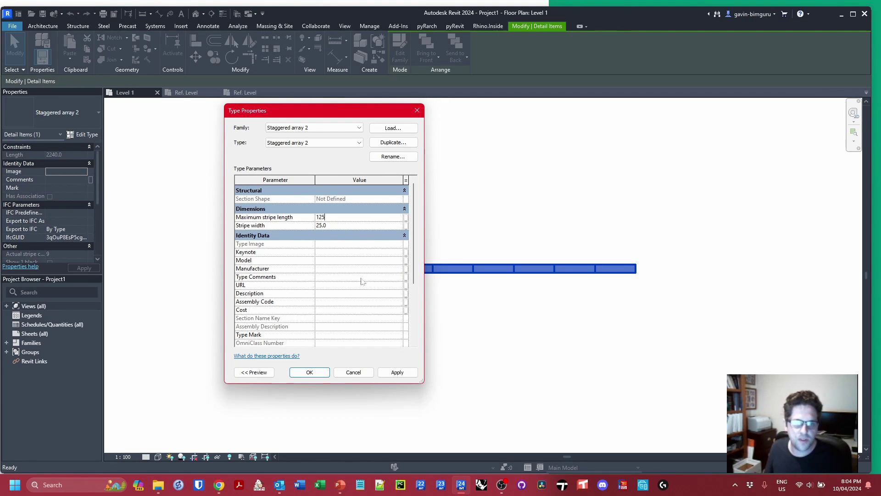
key(Return)
click(501, 192)
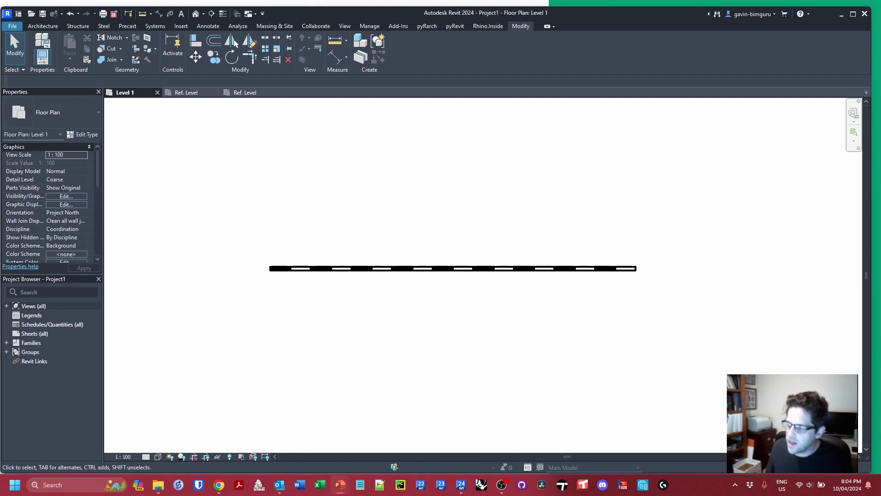
key(alt+Tab)
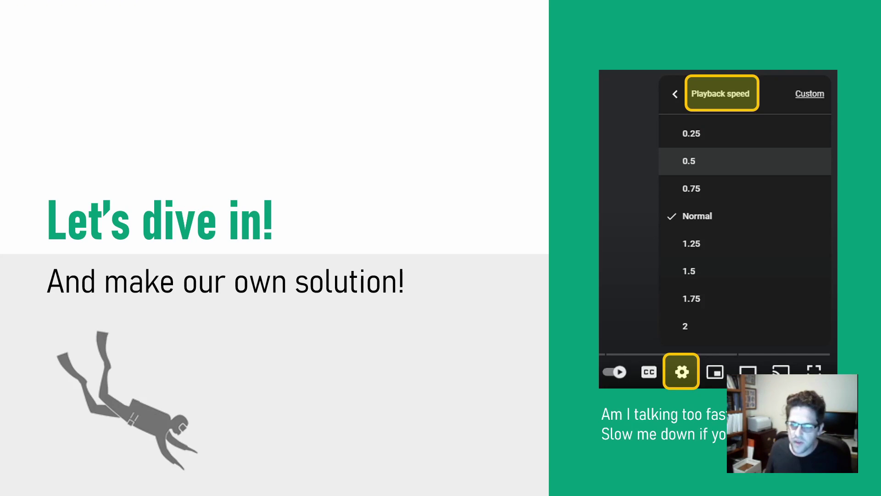
click(852, 243)
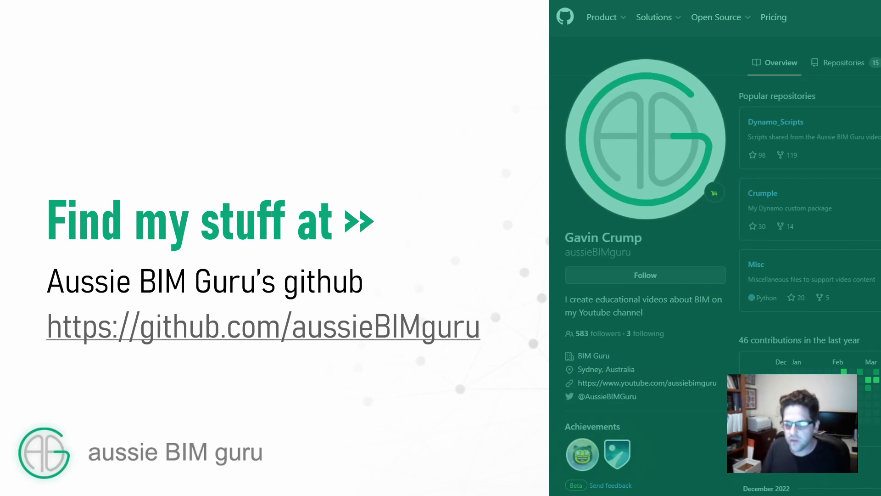
key(Right)
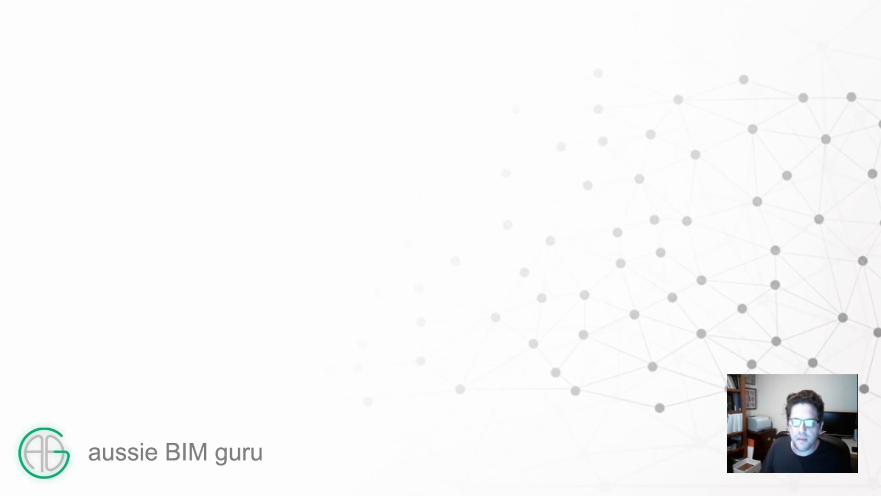